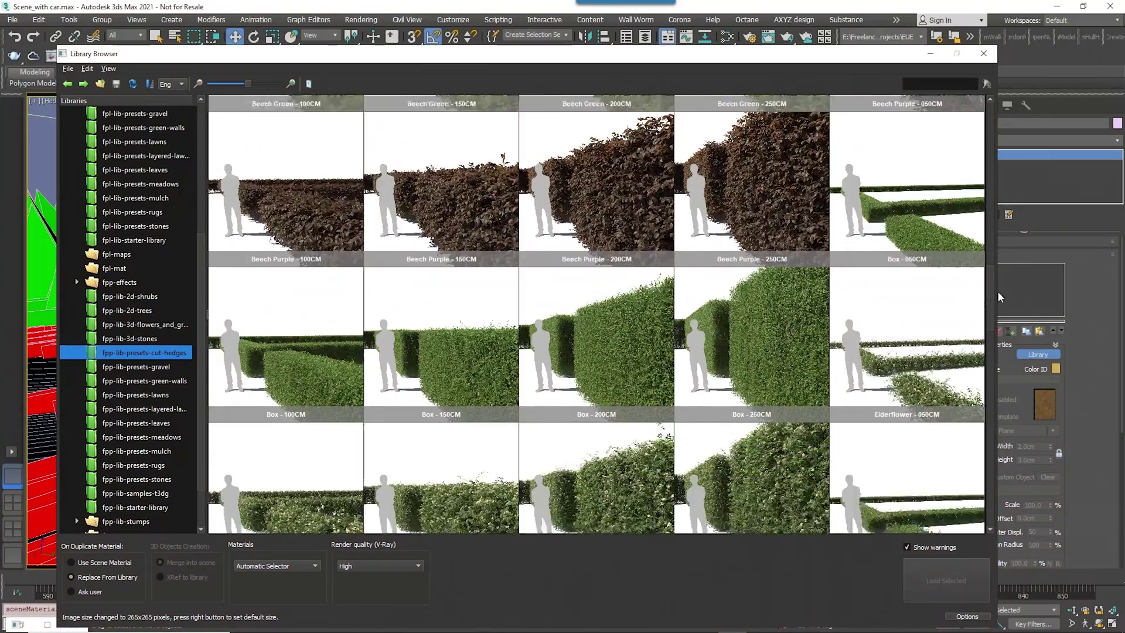
Inspect the park render's lawns, trees and road, then close it and select Rectangle006.
{"action": "left_click_drag", "start_coordinate": [997, 291], "coordinate": [992, 494]}
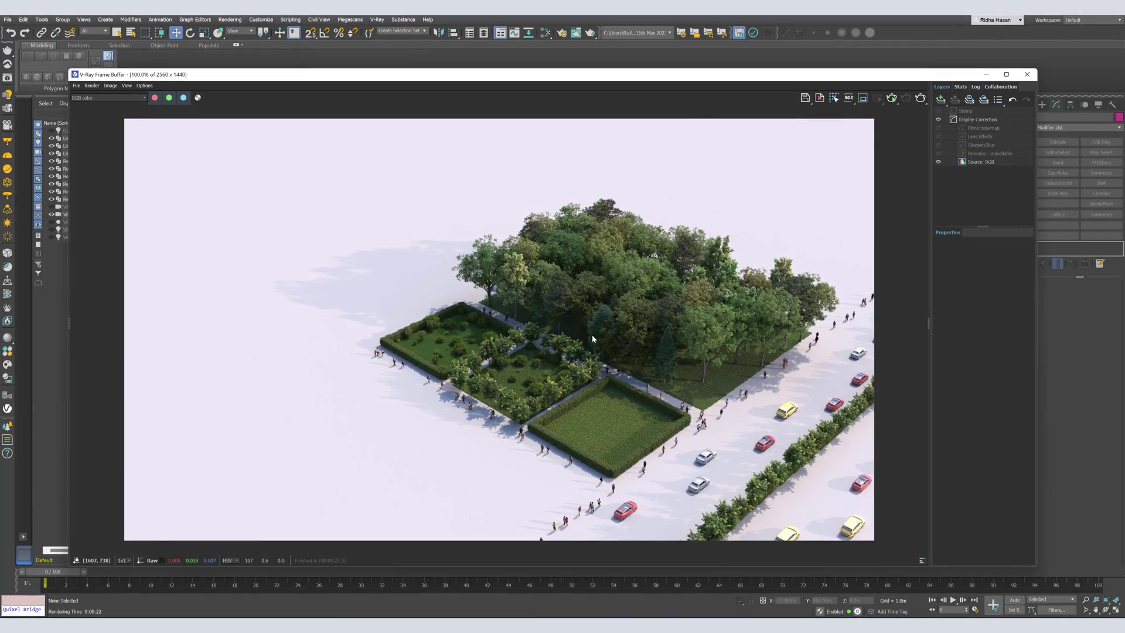
{"action": "scroll", "coordinate": [593, 336], "scroll_direction": "up", "scroll_amount": 3}
{"action": "scroll", "coordinate": [581, 333], "scroll_direction": "down", "scroll_amount": 1}
{"action": "scroll", "coordinate": [609, 340], "scroll_direction": "up", "scroll_amount": 1}
{"action": "middle_click_drag", "start_coordinate": [623, 347], "coordinate": [587, 306]}
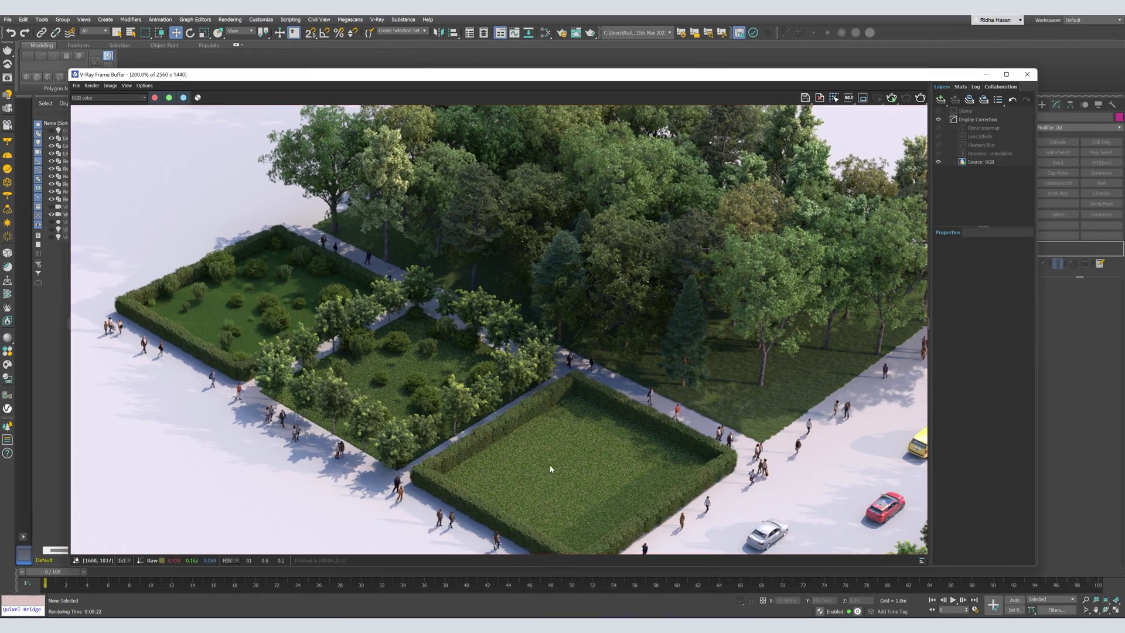
{"action": "middle_click_drag", "start_coordinate": [348, 357], "coordinate": [378, 403]}
{"action": "middle_click_drag", "start_coordinate": [740, 312], "coordinate": [503, 316]}
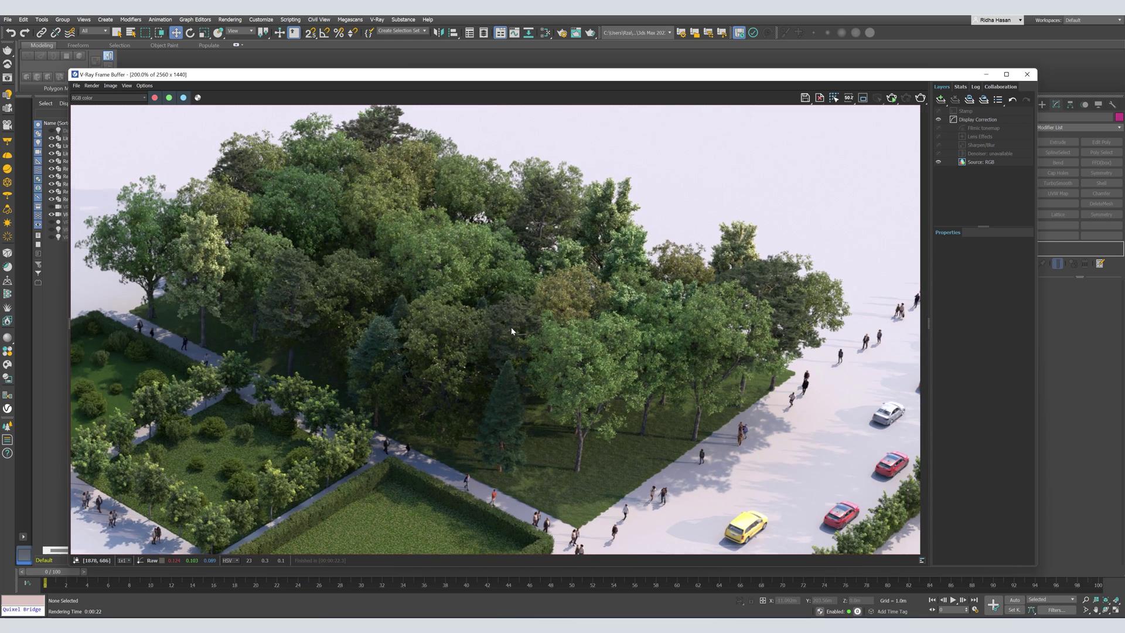
{"action": "middle_click_drag", "start_coordinate": [655, 344], "coordinate": [654, 228]}
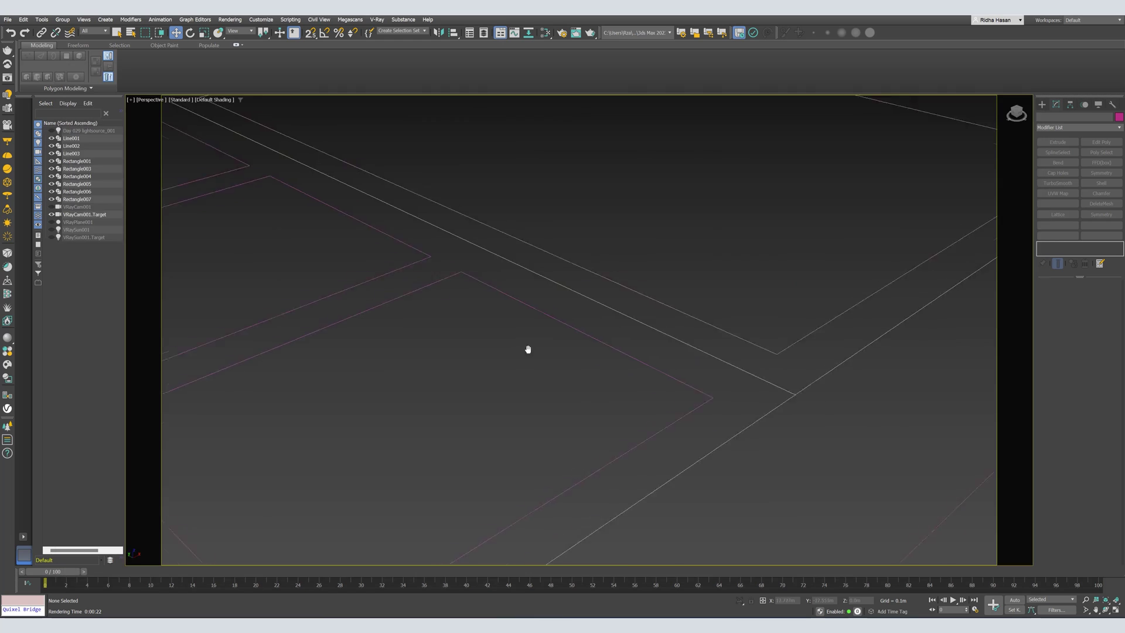
{"action": "middle_click_drag", "start_coordinate": [527, 349], "coordinate": [593, 332]}
{"action": "left_click", "coordinate": [466, 266]}
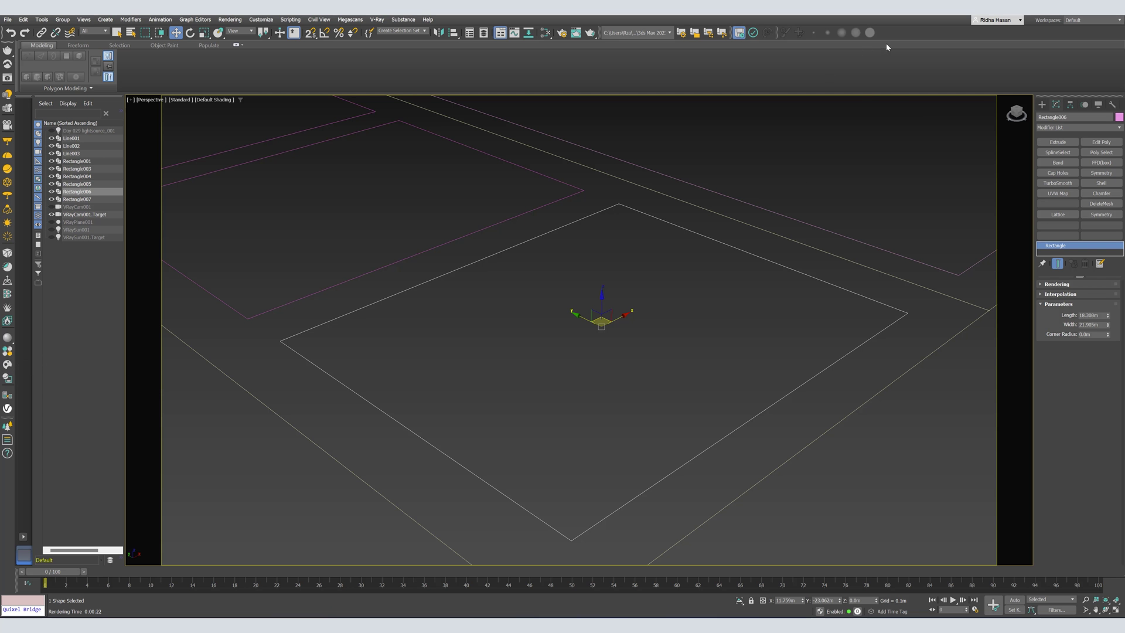
{"action": "right_click", "coordinate": [900, 37]}
{"action": "left_click", "coordinate": [378, 21]}
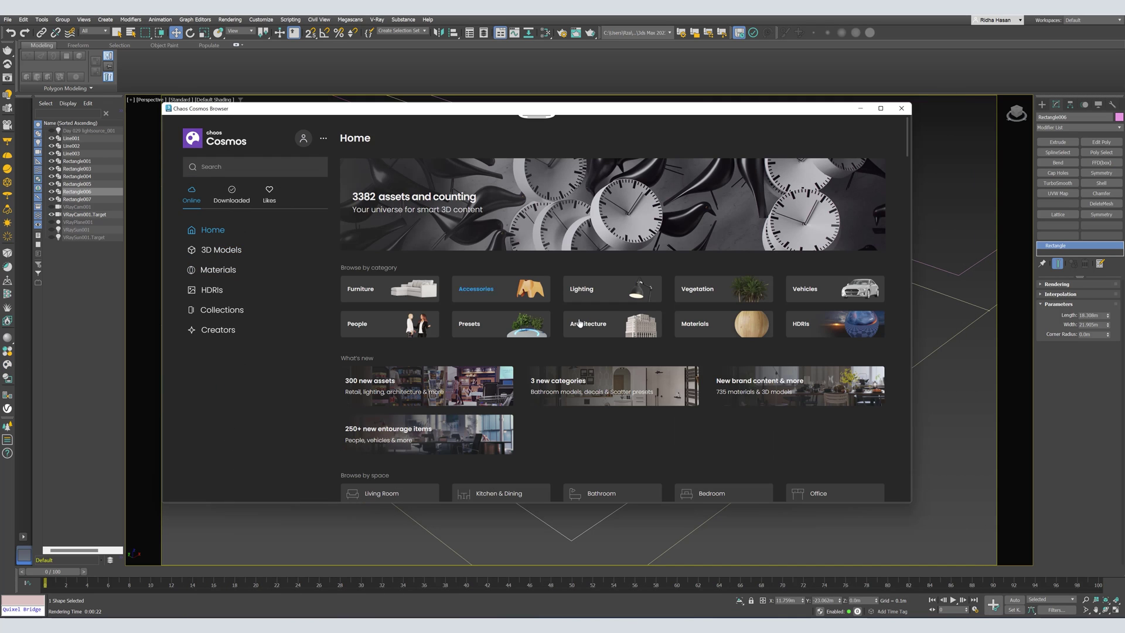
Import the Grass Lawn 001 preset from Cosmos 3D Models > Presets onto Rectangle006.
{"action": "left_click", "coordinate": [484, 330]}
{"action": "scroll", "coordinate": [615, 352], "scroll_direction": "down", "scroll_amount": 3}
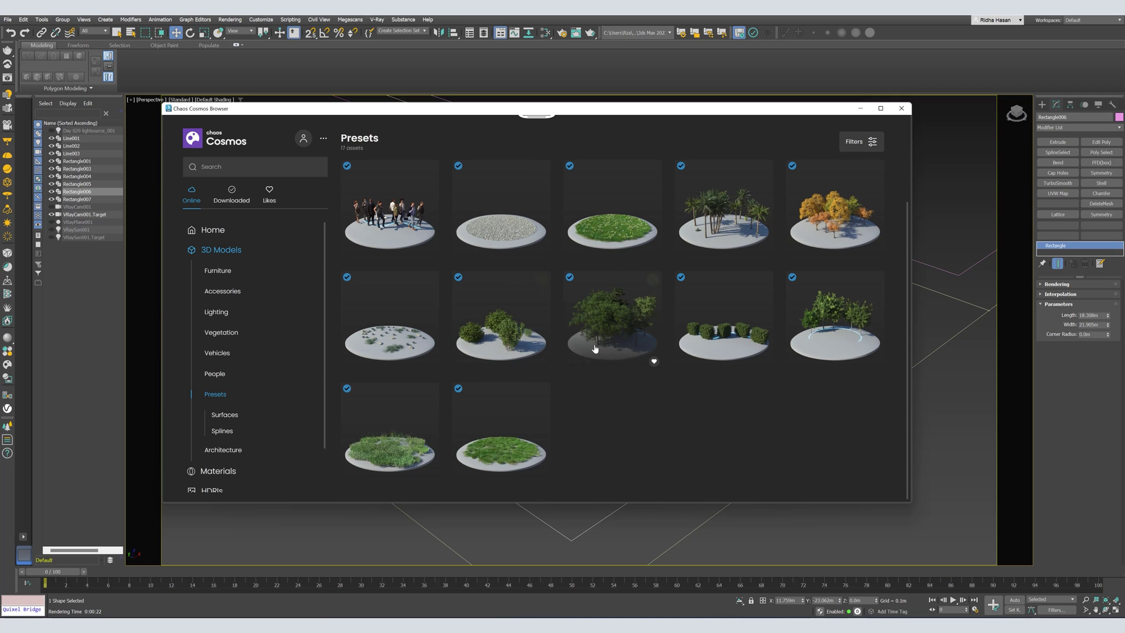
{"action": "scroll", "coordinate": [550, 411], "scroll_direction": "up", "scroll_amount": 2}
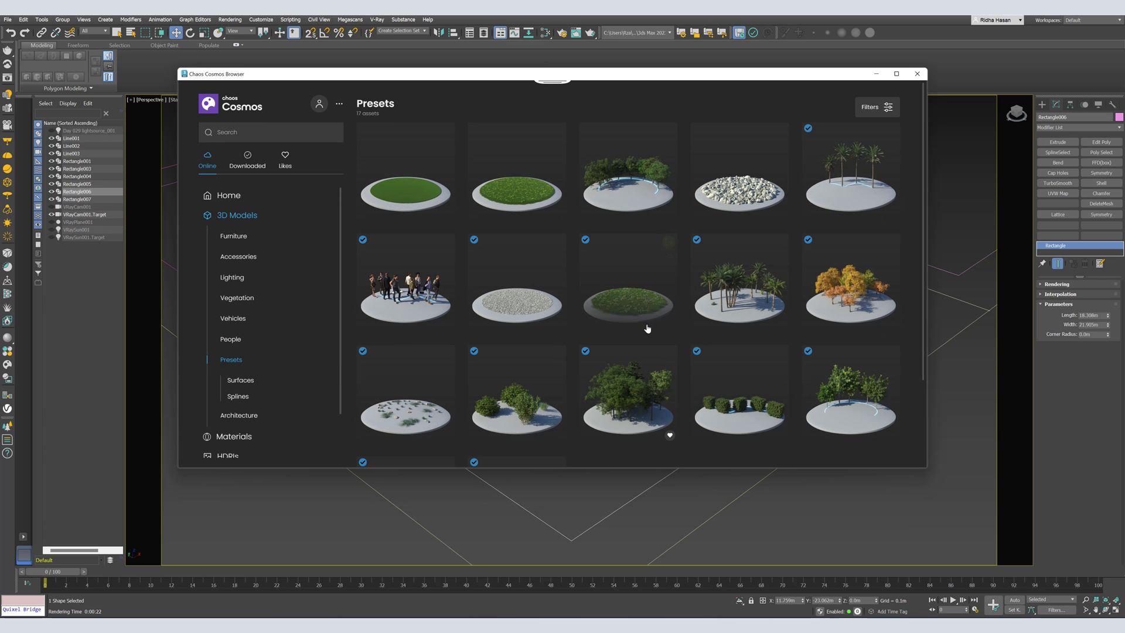
{"action": "scroll", "coordinate": [647, 328], "scroll_direction": "down", "scroll_amount": 2}
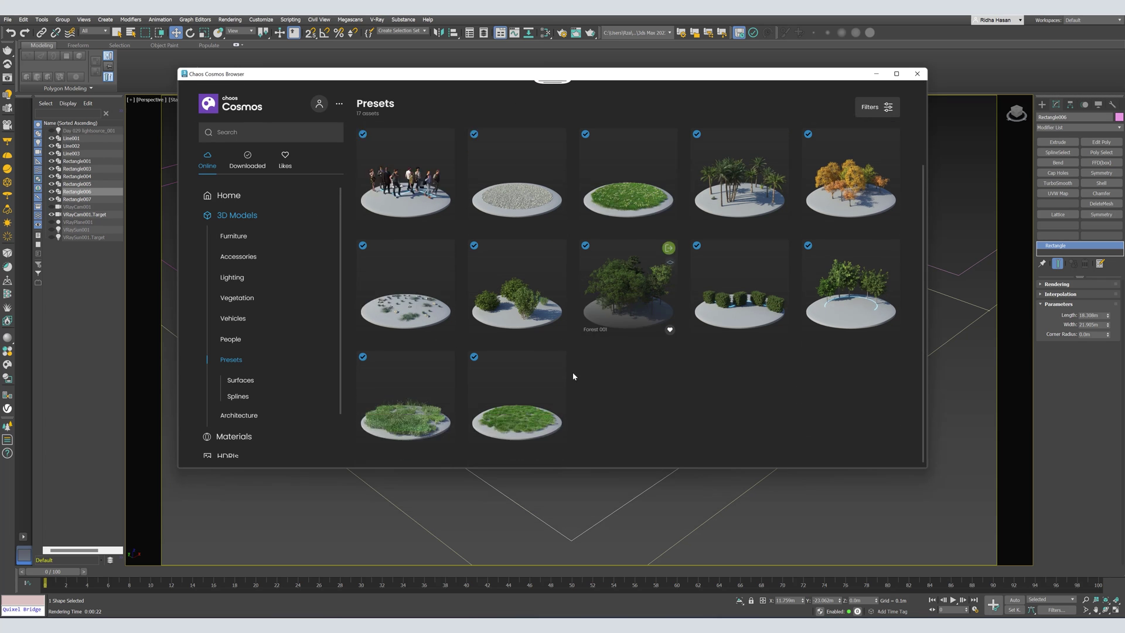
{"action": "left_click_drag", "start_coordinate": [399, 74], "coordinate": [755, 90]}
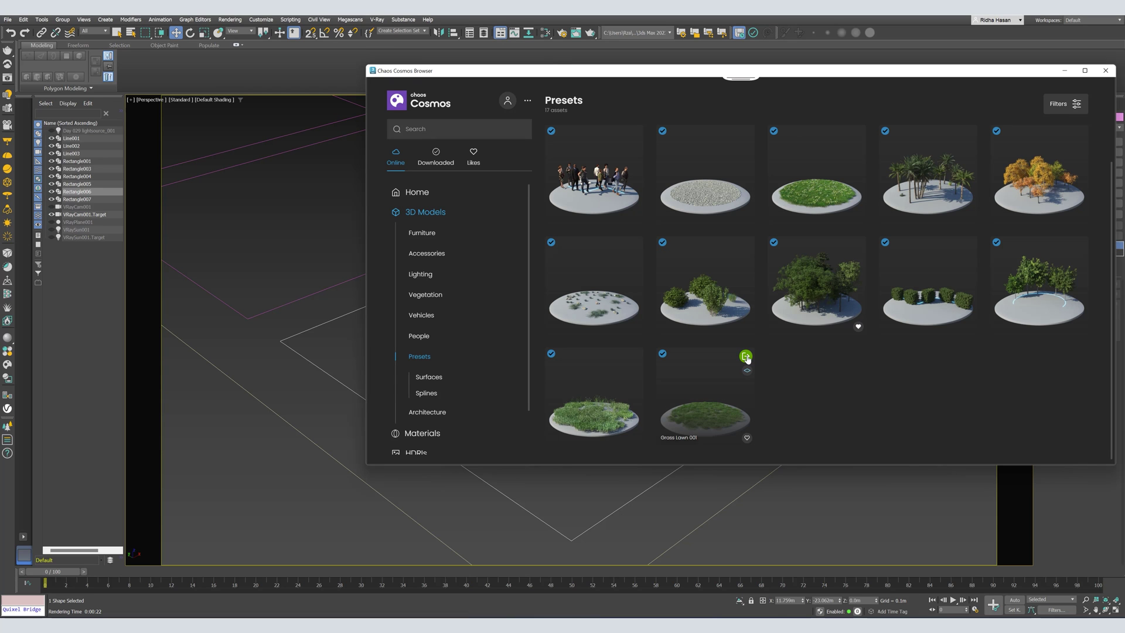
{"action": "left_click", "coordinate": [746, 356]}
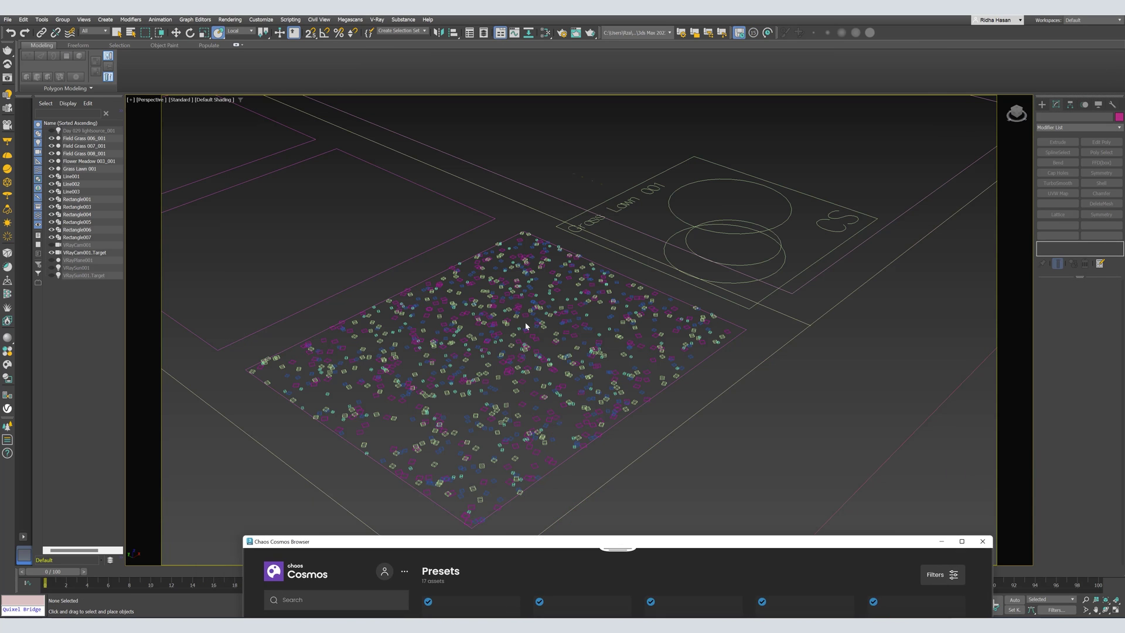
Inspect the imported grass by selecting all four proxies, then Field Grass 007_001 alone.
{"action": "middle_click_drag", "start_coordinate": [521, 319], "coordinate": [515, 329]}
{"action": "left_click", "coordinate": [591, 289]}
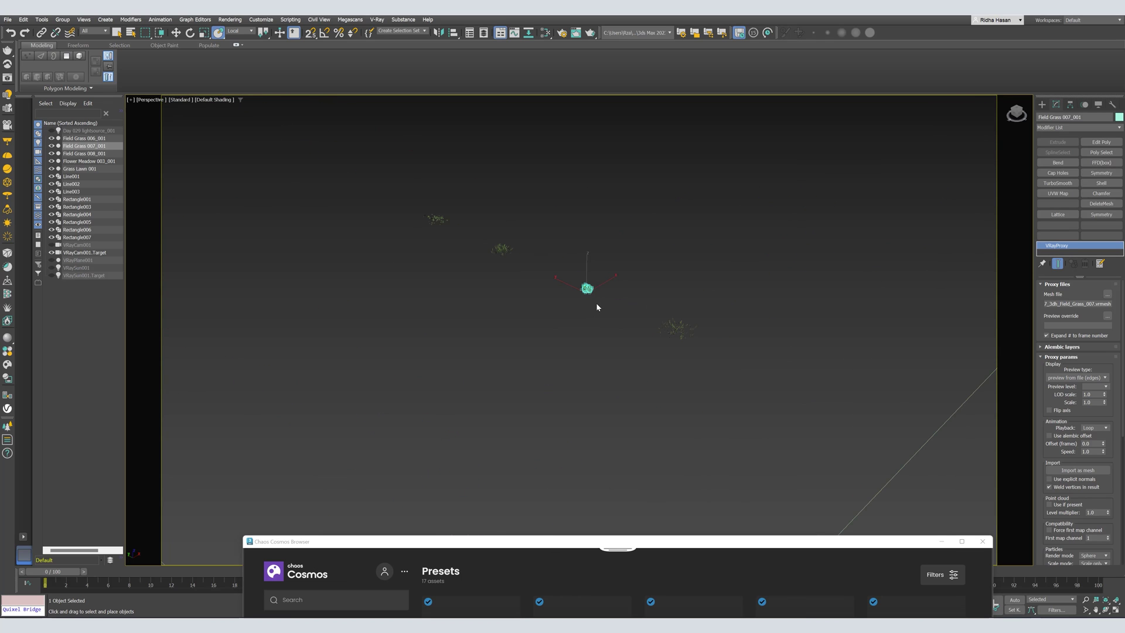
{"action": "left_click", "coordinate": [736, 392]}
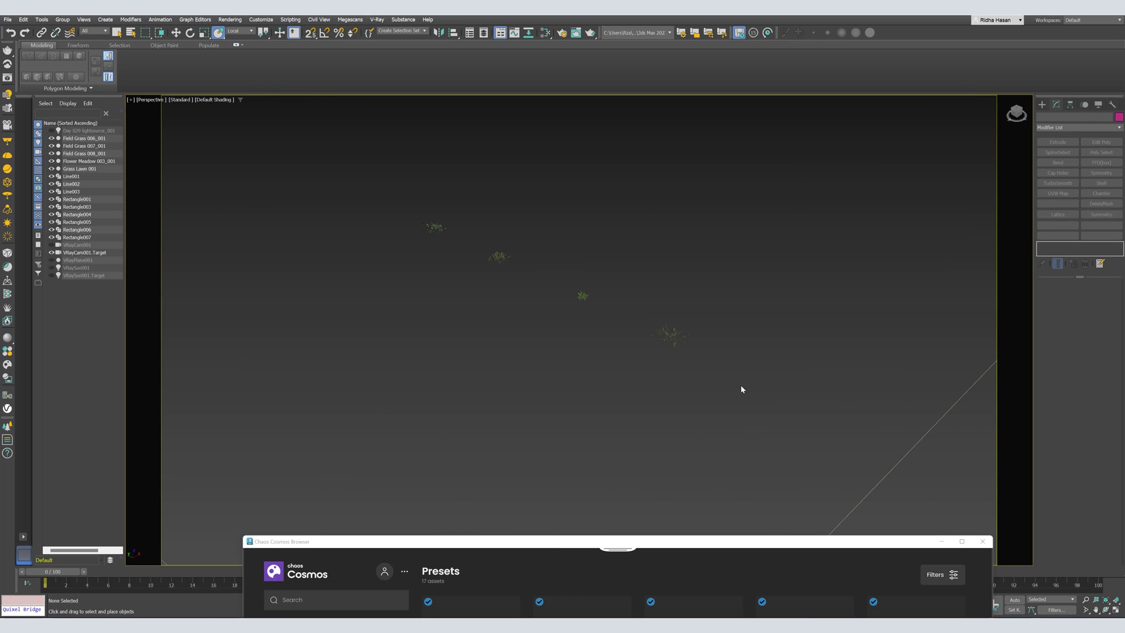
{"action": "left_click_drag", "start_coordinate": [364, 179], "coordinate": [412, 211]}
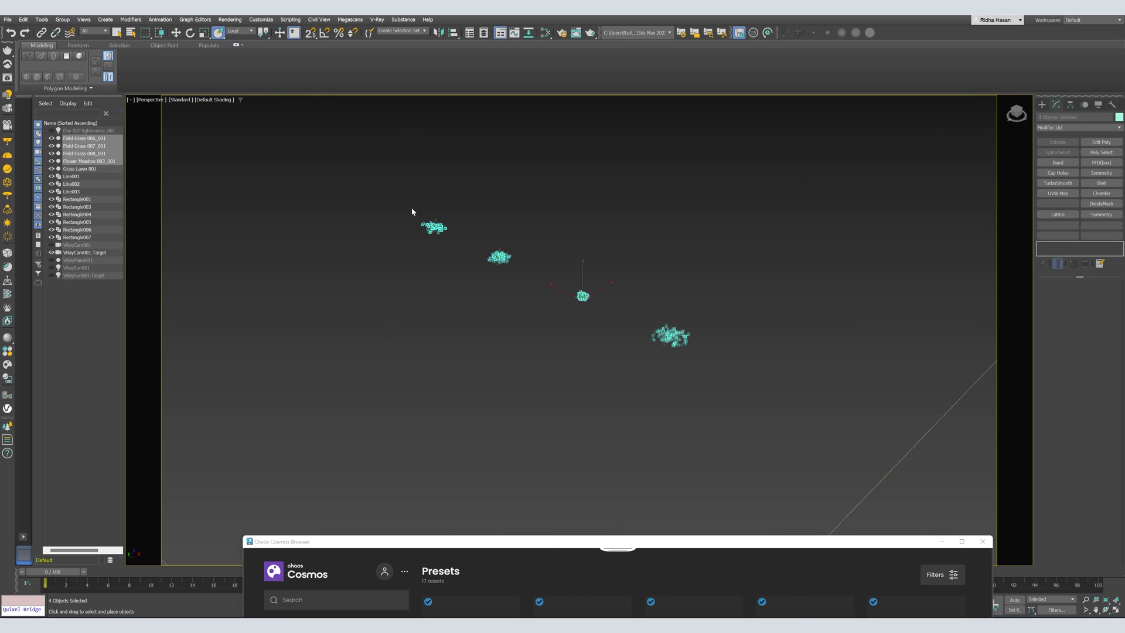
{"action": "left_click", "coordinate": [592, 300]}
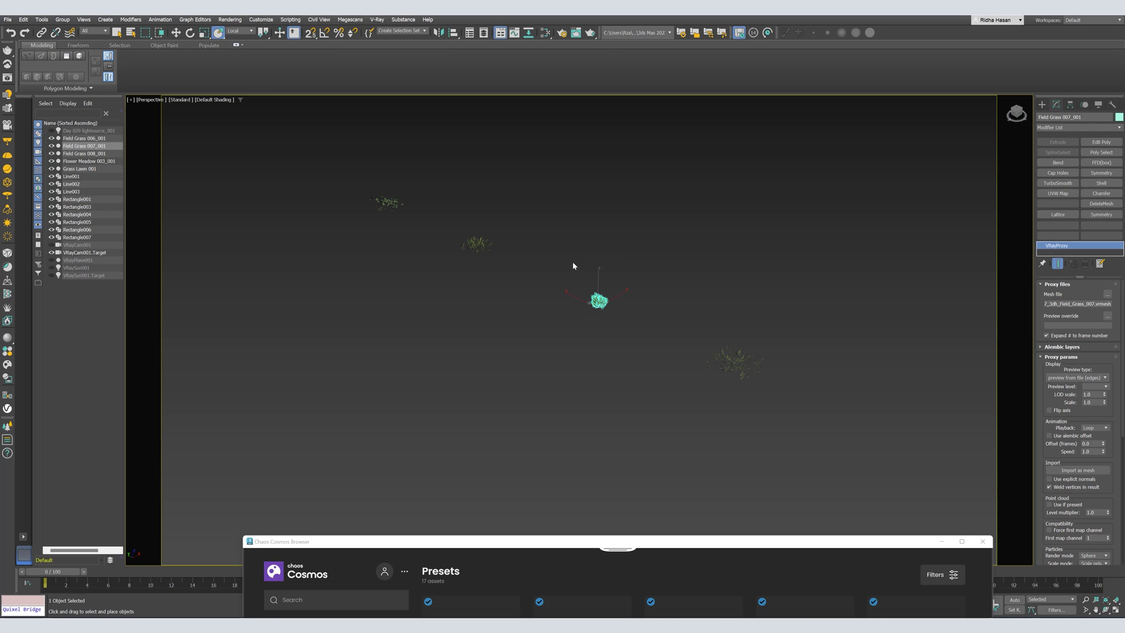
Zoom out, select Rectangle005, render a grass preview, then select Rectangle006.
{"action": "scroll", "coordinate": [516, 290], "scroll_direction": "down", "scroll_amount": 4}
{"action": "scroll", "coordinate": [545, 279], "scroll_direction": "down", "scroll_amount": 6}
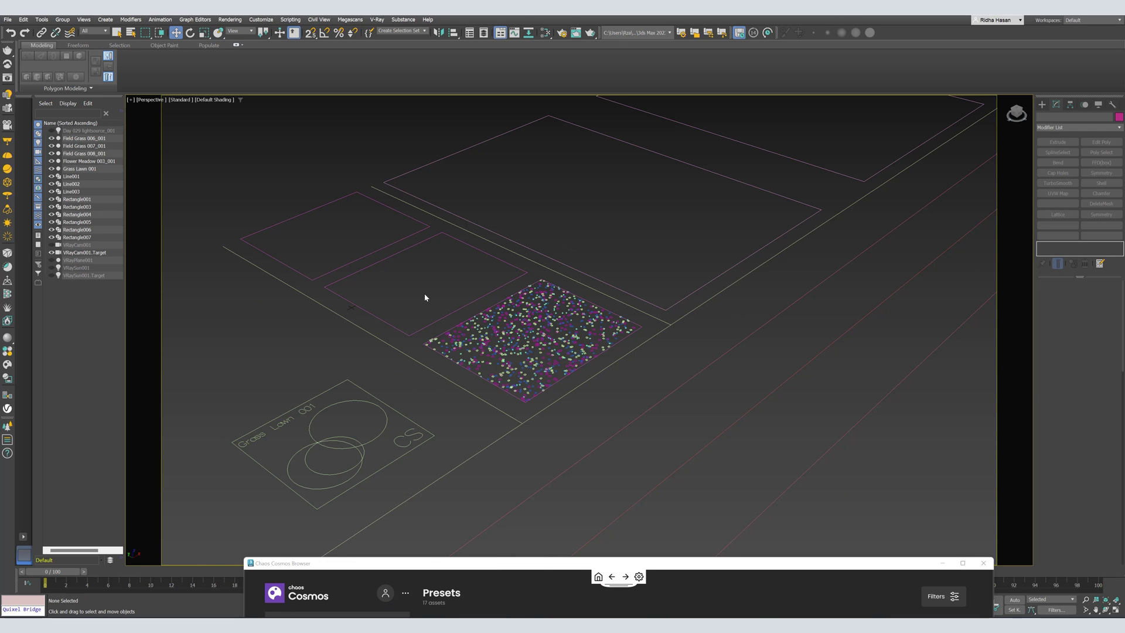
{"action": "middle_click_drag", "start_coordinate": [424, 293], "coordinate": [476, 314]}
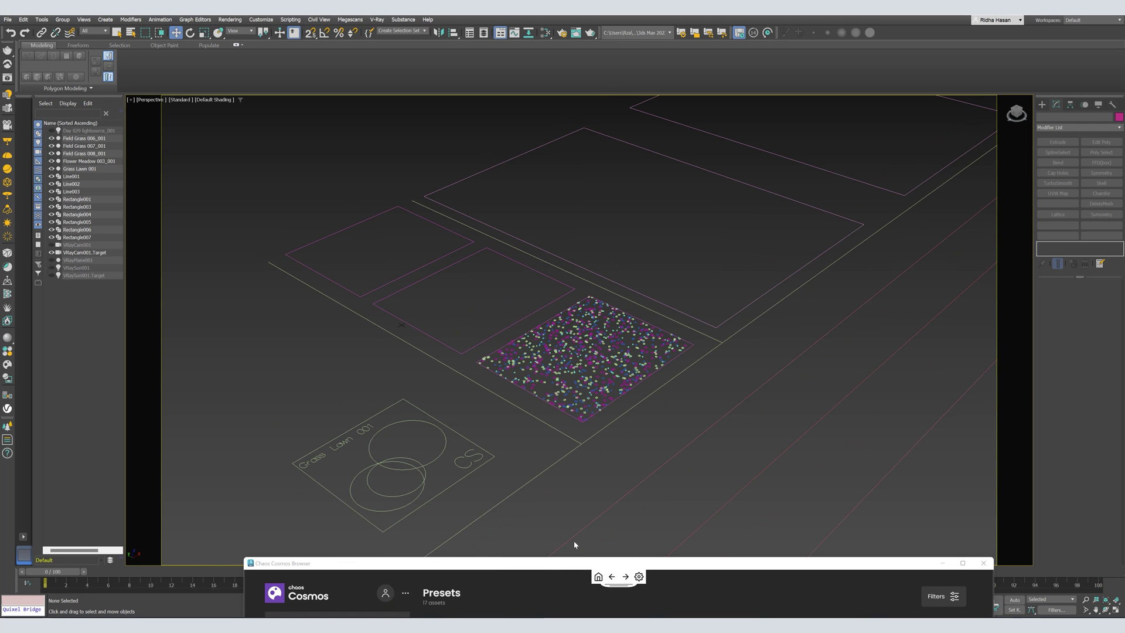
{"action": "left_click", "coordinate": [500, 332]}
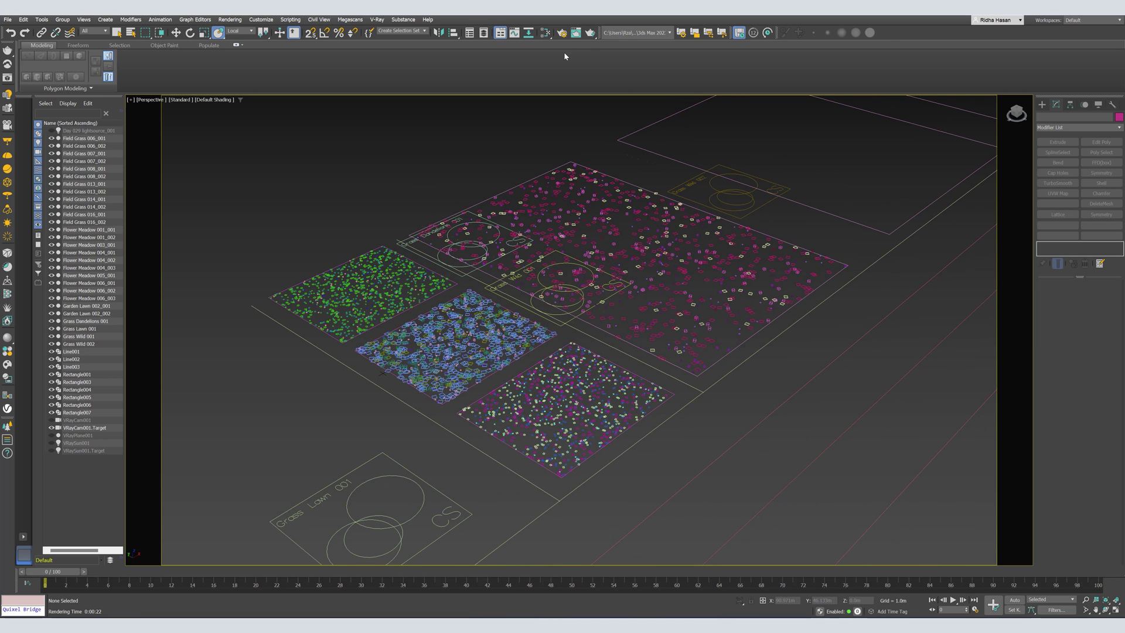
{"action": "left_click", "coordinate": [592, 33]}
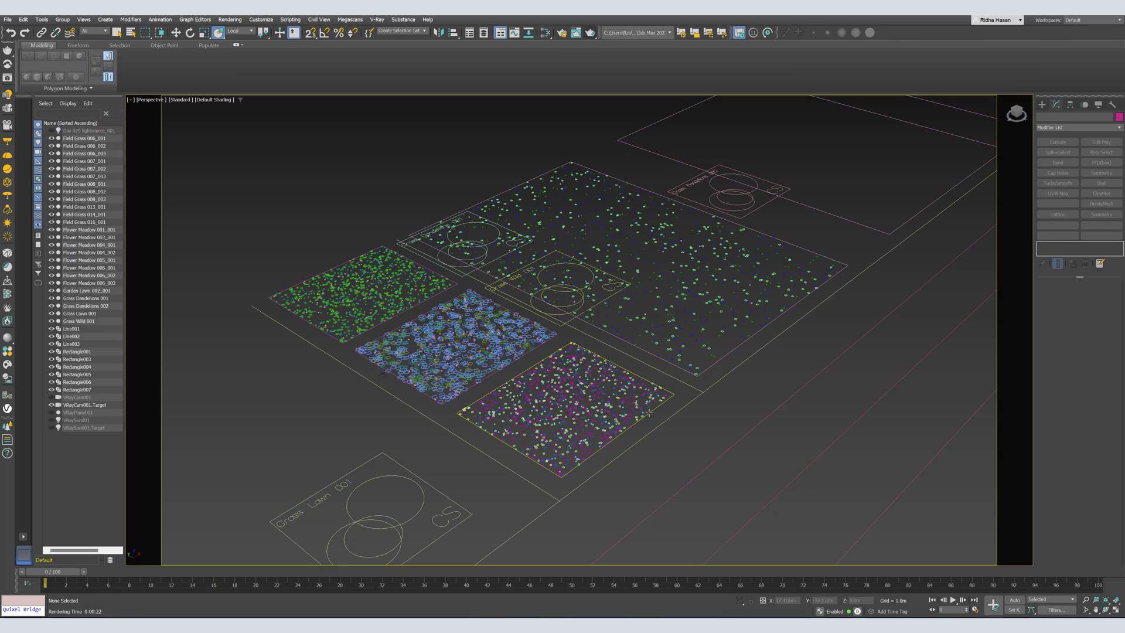
{"action": "left_click", "coordinate": [648, 413]}
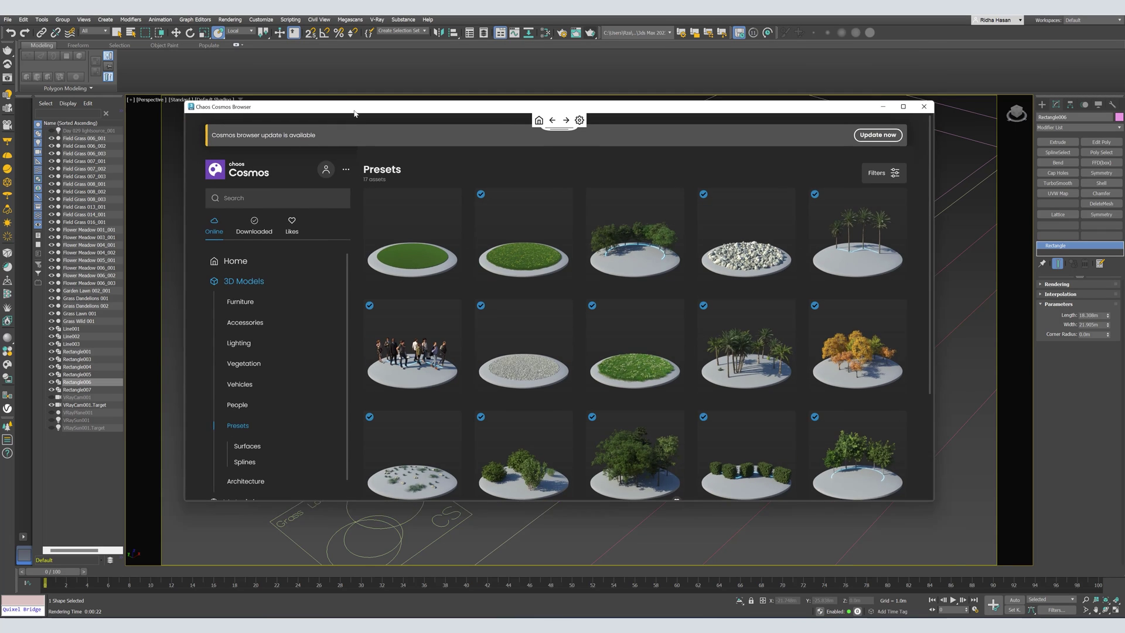
Import the Hedge Cherry Laurel preset, then Tree Avenue Norway Maple onto Rectangle005.
{"action": "left_click_drag", "start_coordinate": [356, 109], "coordinate": [361, 96]}
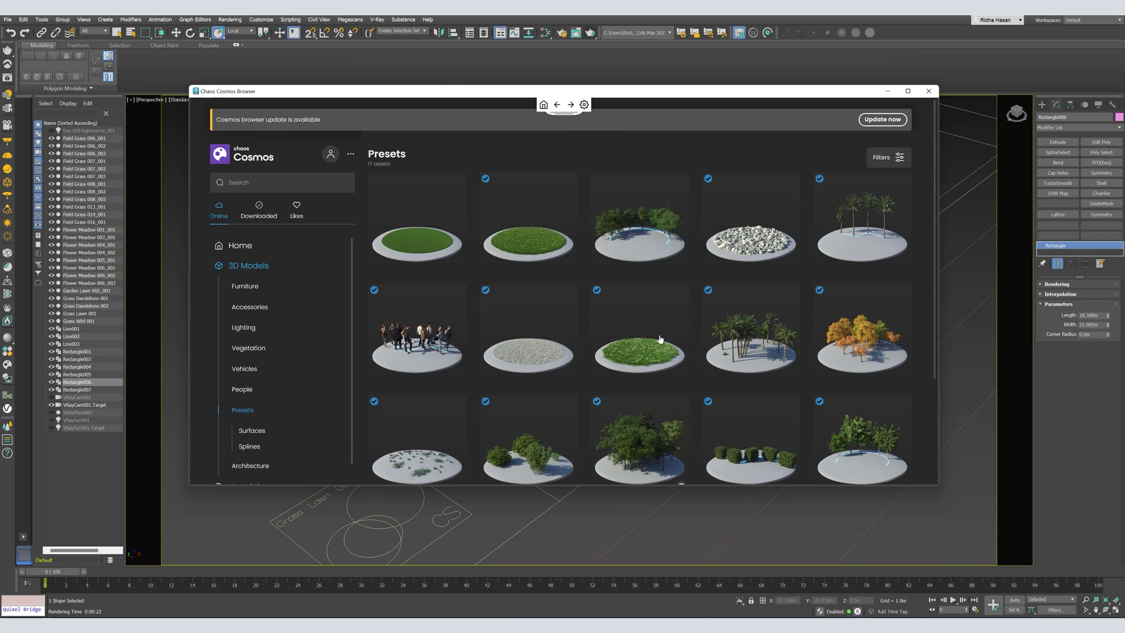
{"action": "scroll", "coordinate": [645, 326], "scroll_direction": "down", "scroll_amount": 3}
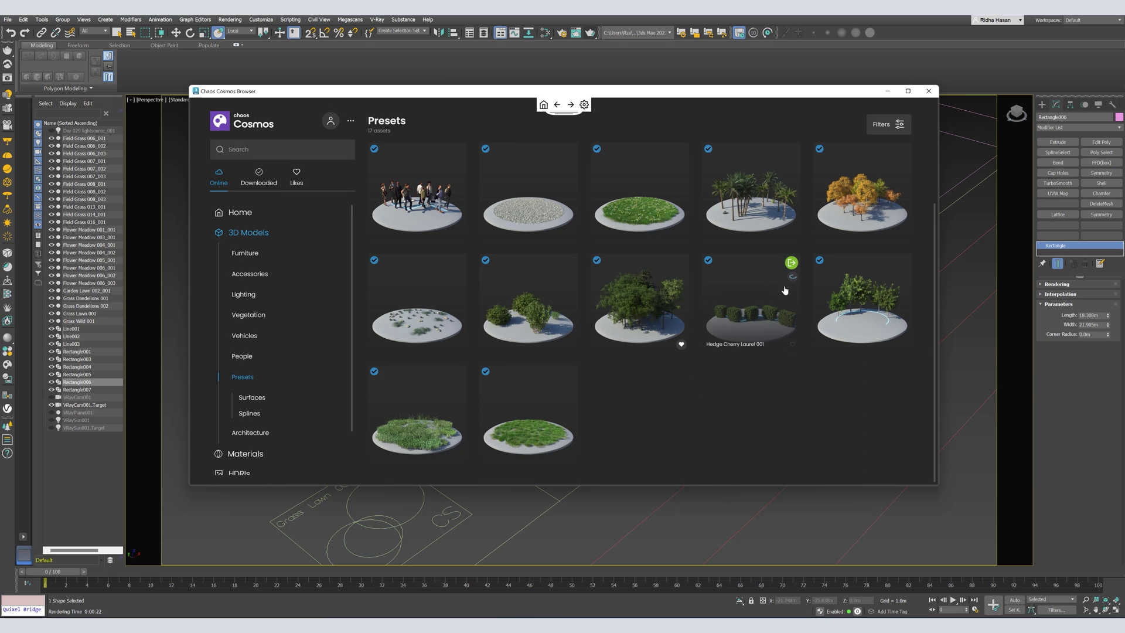
{"action": "left_click", "coordinate": [791, 264]}
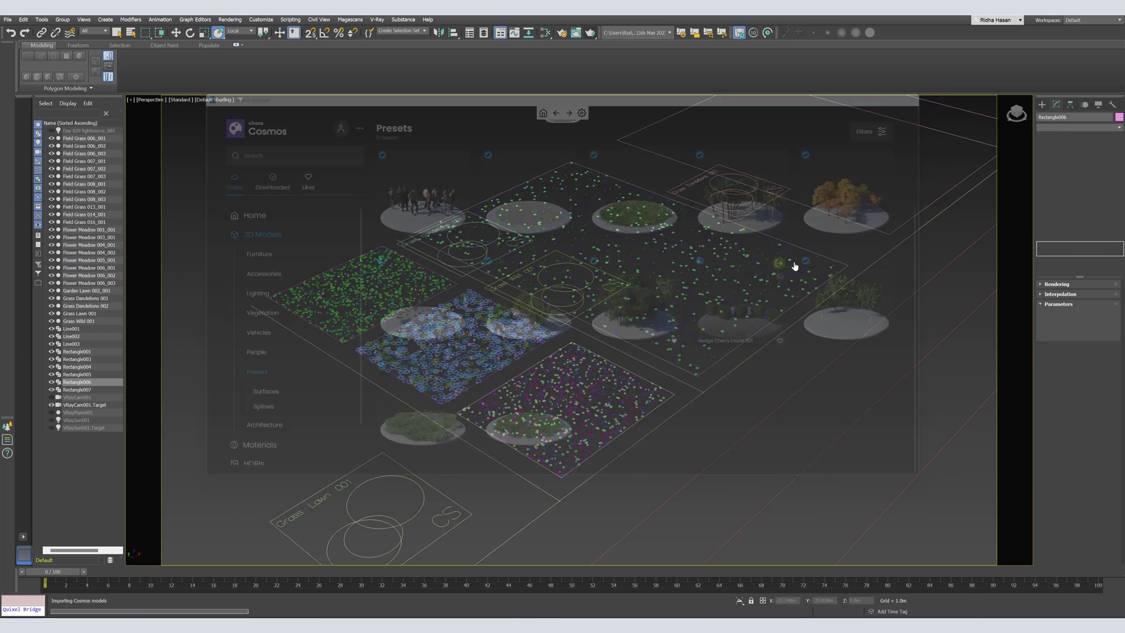
{"action": "left_click", "coordinate": [380, 368]}
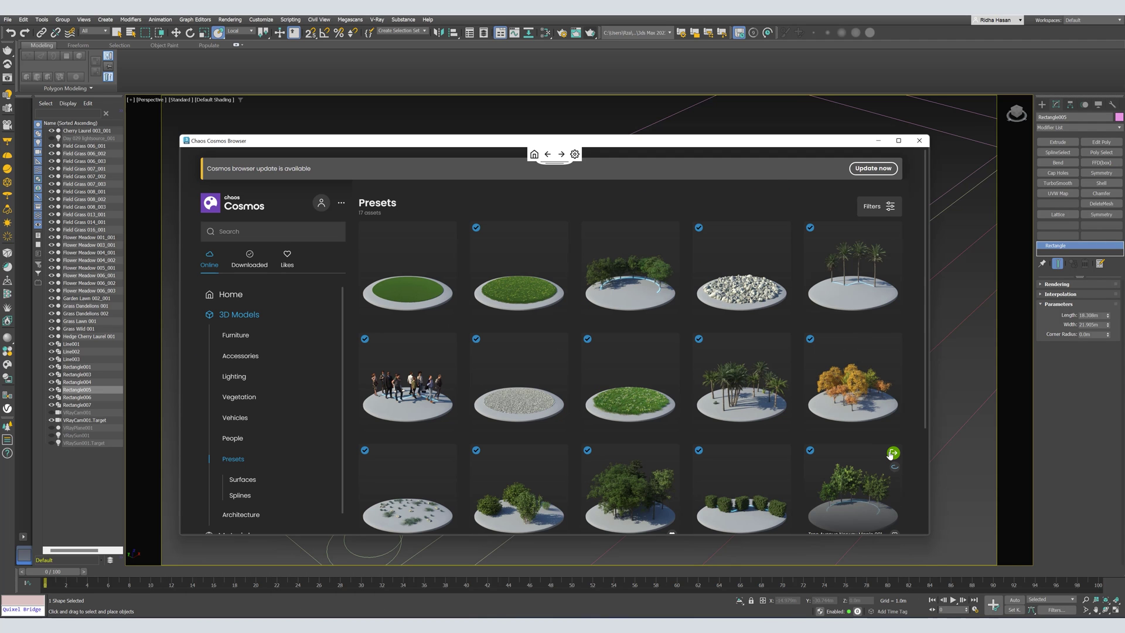
{"action": "left_click", "coordinate": [892, 453]}
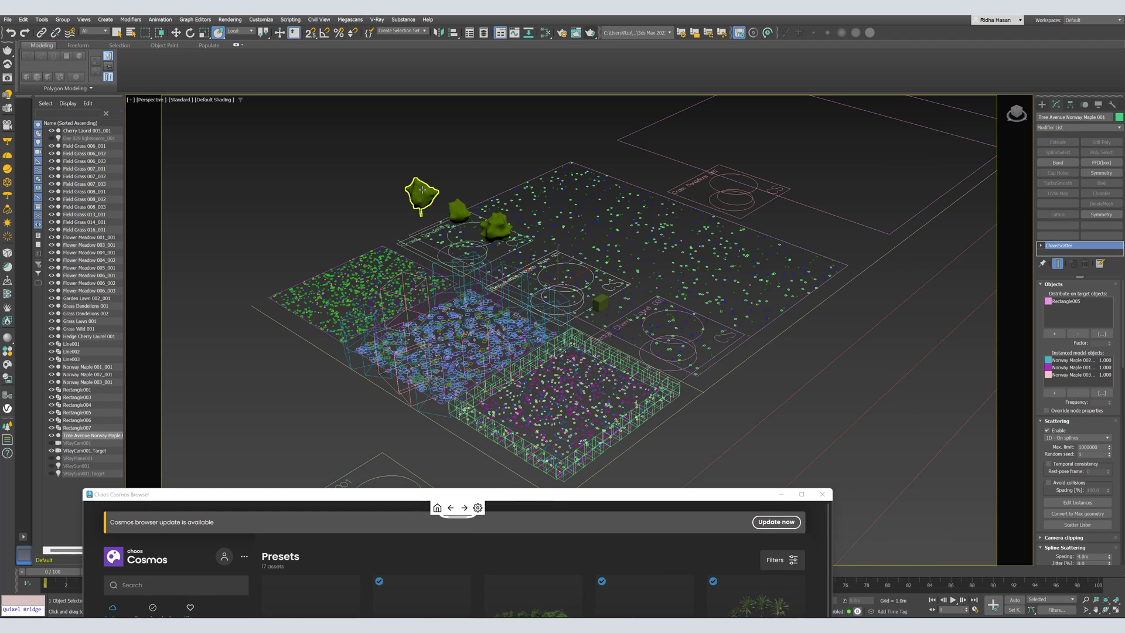
{"action": "left_click", "coordinate": [501, 226]}
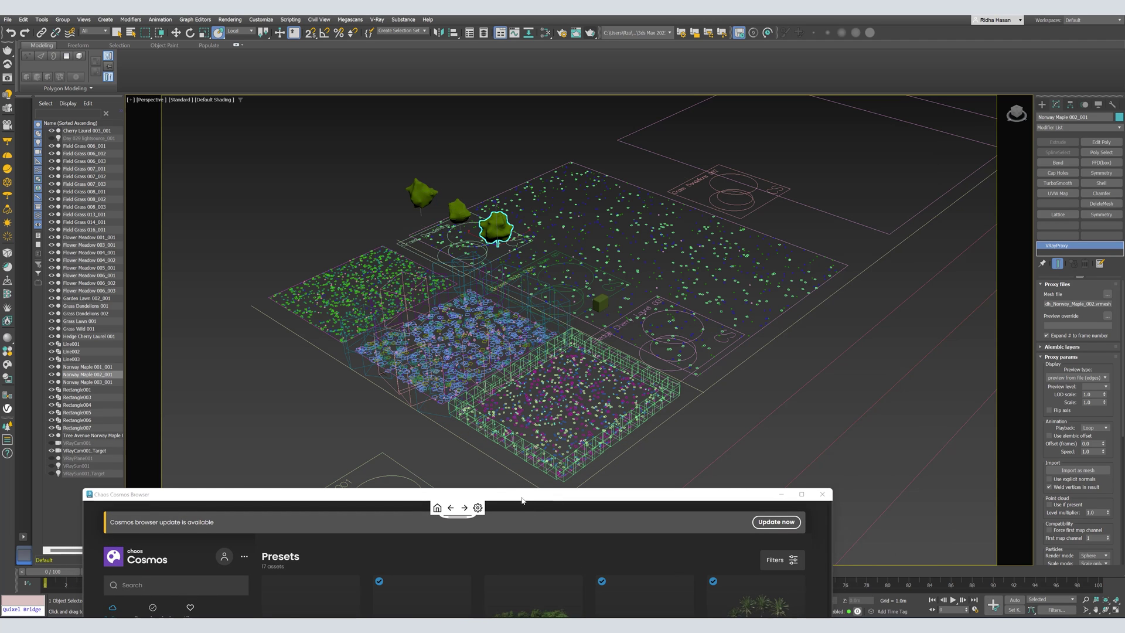
Import the Bushes Wild preset, then the Forest 001 preset onto Rectangle001.
{"action": "left_click_drag", "start_coordinate": [517, 493], "coordinate": [590, 111]}
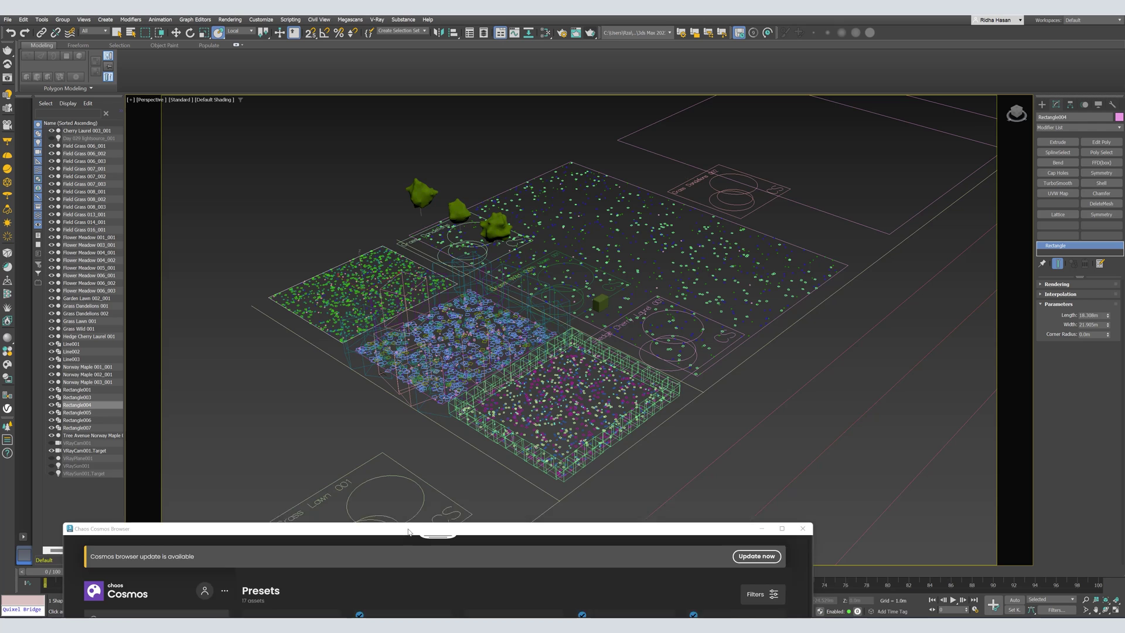
{"action": "left_click_drag", "start_coordinate": [413, 527], "coordinate": [521, 102]}
{"action": "scroll", "coordinate": [716, 405], "scroll_direction": "down", "scroll_amount": 2}
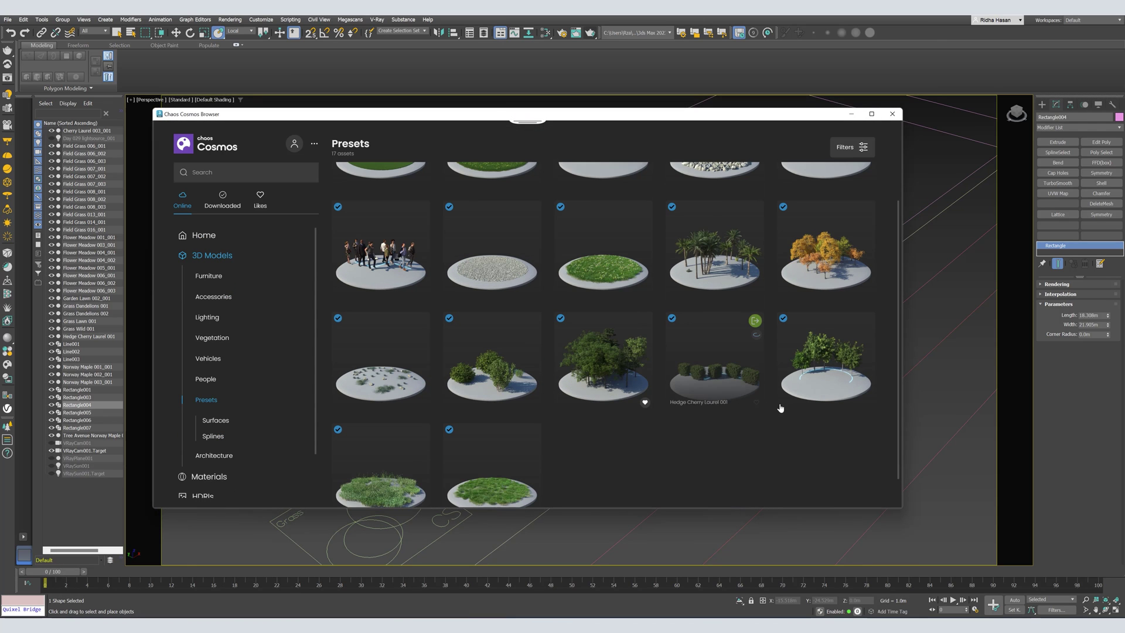
{"action": "left_click", "coordinate": [533, 320]}
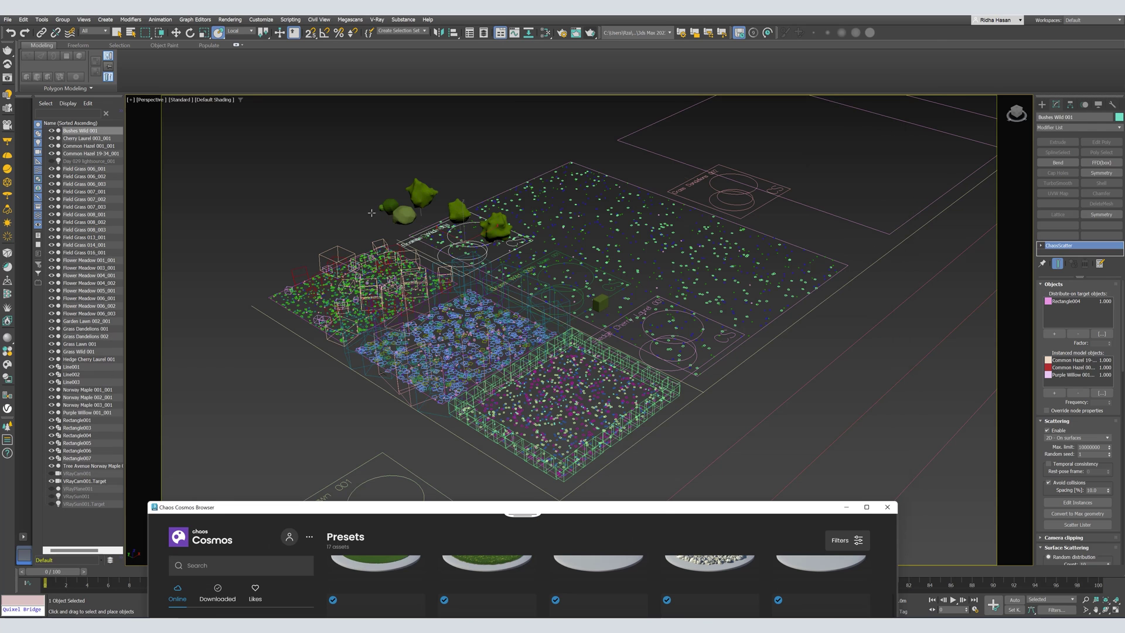
{"action": "left_click", "coordinate": [601, 173]}
{"action": "left_click_drag", "start_coordinate": [638, 513], "coordinate": [610, 121]}
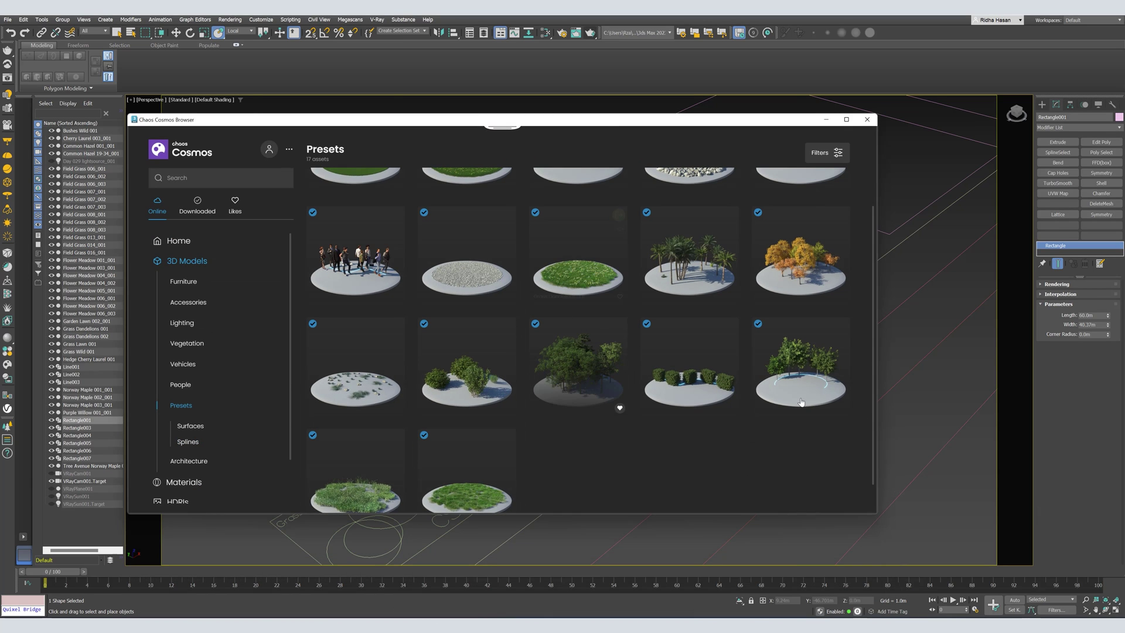
{"action": "scroll", "coordinate": [609, 424], "scroll_direction": "up", "scroll_amount": 2}
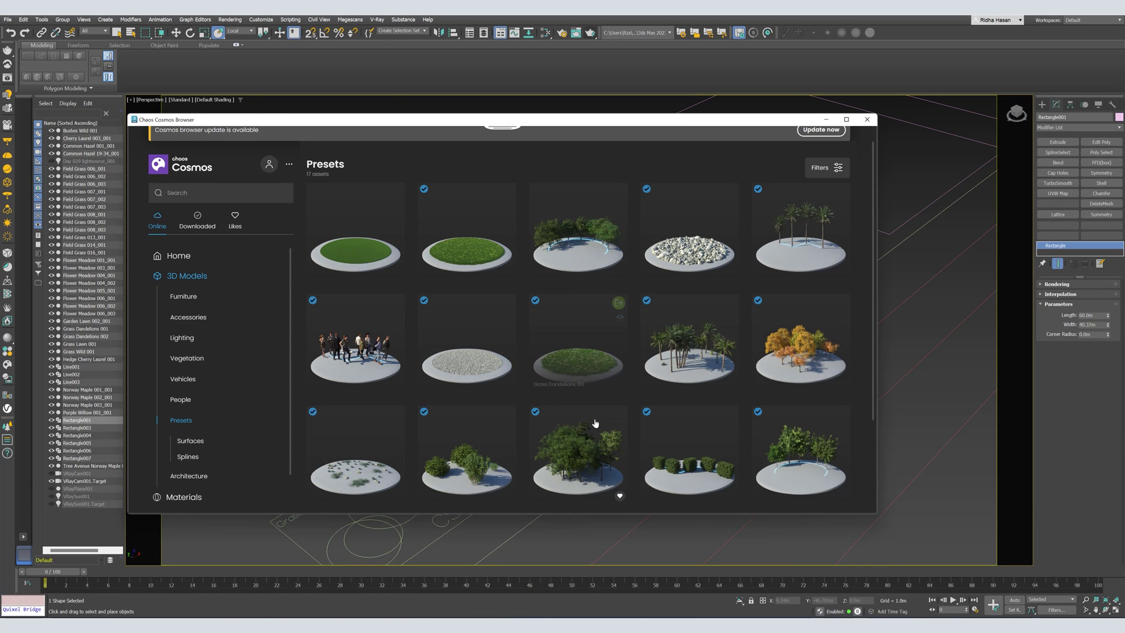
{"action": "scroll", "coordinate": [609, 411], "scroll_direction": "down", "scroll_amount": 1}
{"action": "left_click", "coordinate": [613, 345]}
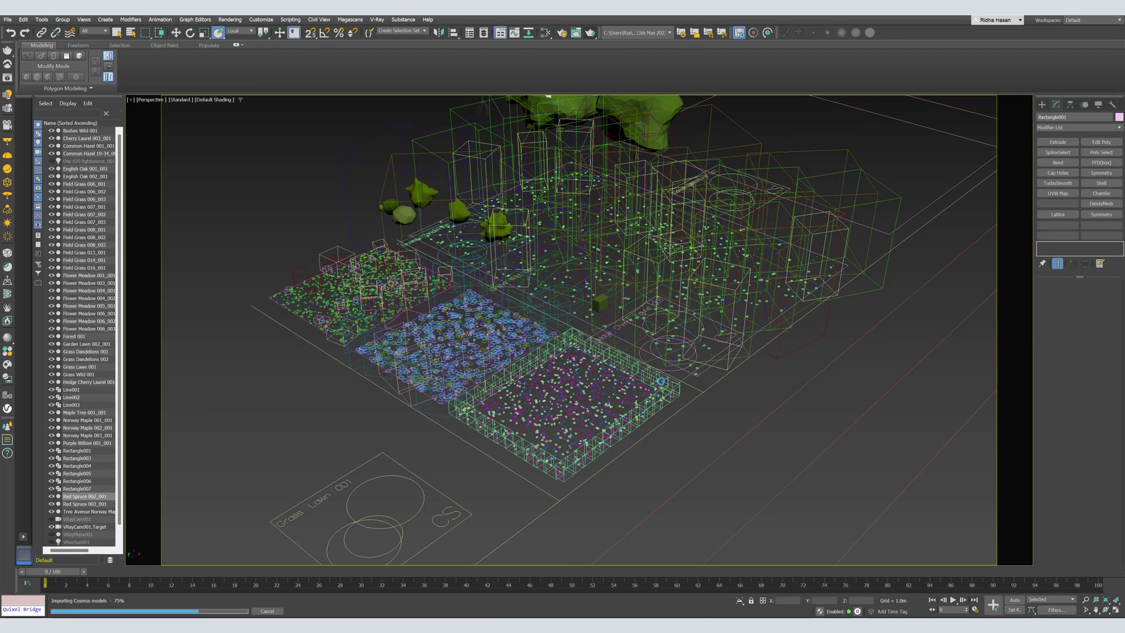
Look over the new forest in the viewport and clear the selection.
{"action": "middle_click_drag", "start_coordinate": [661, 381], "coordinate": [673, 428]}
{"action": "scroll", "coordinate": [673, 428], "scroll_direction": "down", "scroll_amount": 5}
{"action": "scroll", "coordinate": [650, 375], "scroll_direction": "up", "scroll_amount": 3}
{"action": "middle_click_drag", "start_coordinate": [664, 380], "coordinate": [636, 371]}
{"action": "left_click", "coordinate": [750, 218]}
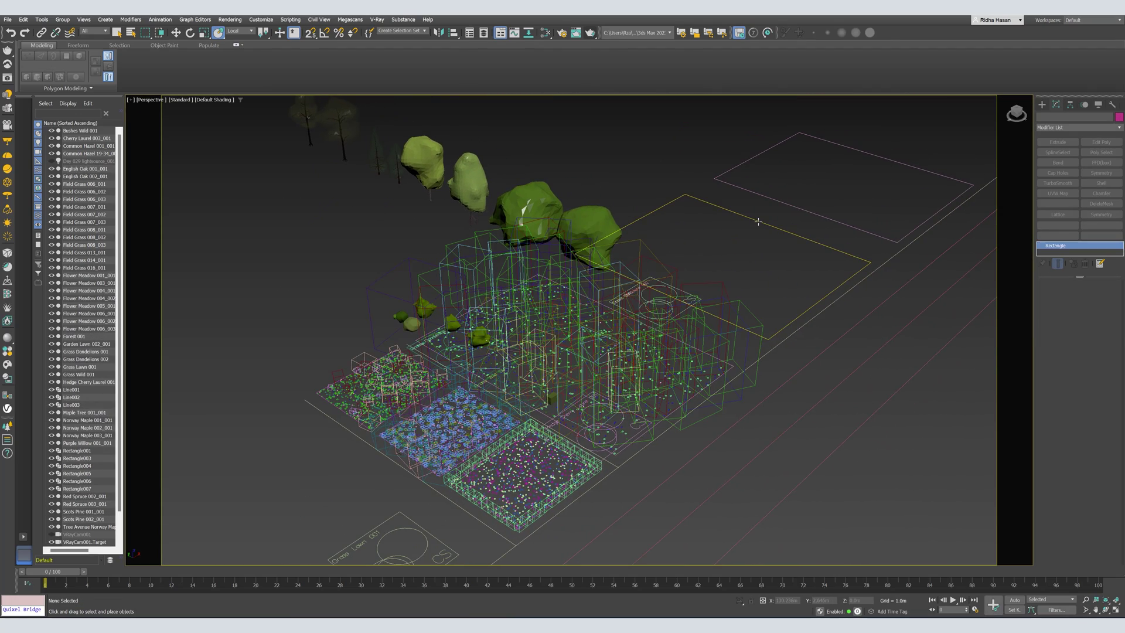
{"action": "left_click", "coordinate": [776, 280]}
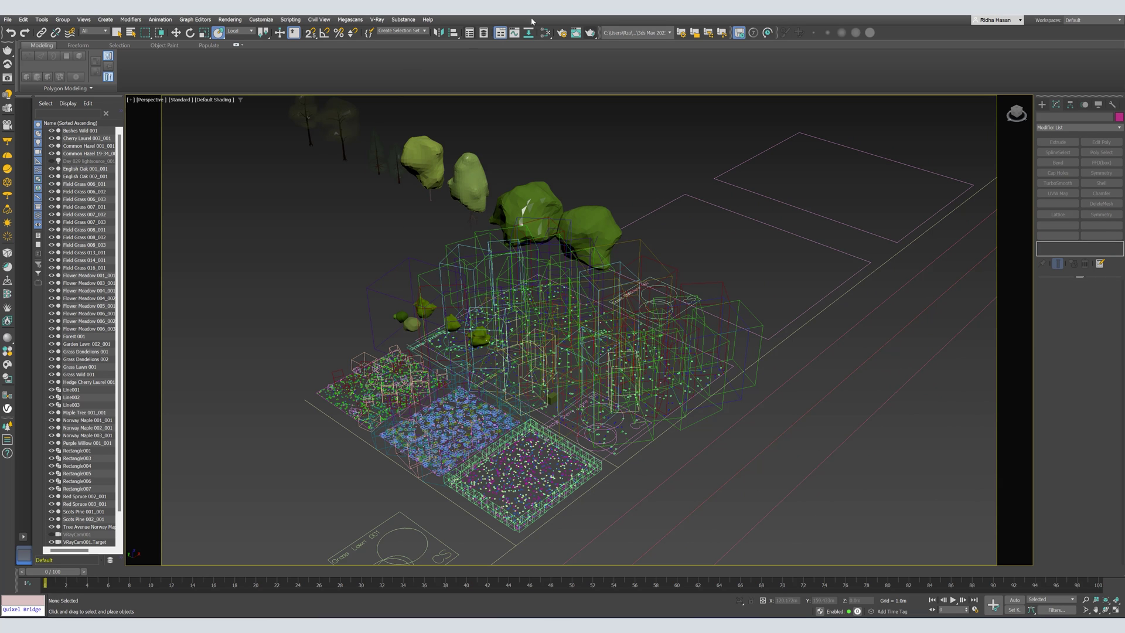
Render the park scene, zoom and pan to inspect it, then close the render window.
{"action": "left_click", "coordinate": [592, 34]}
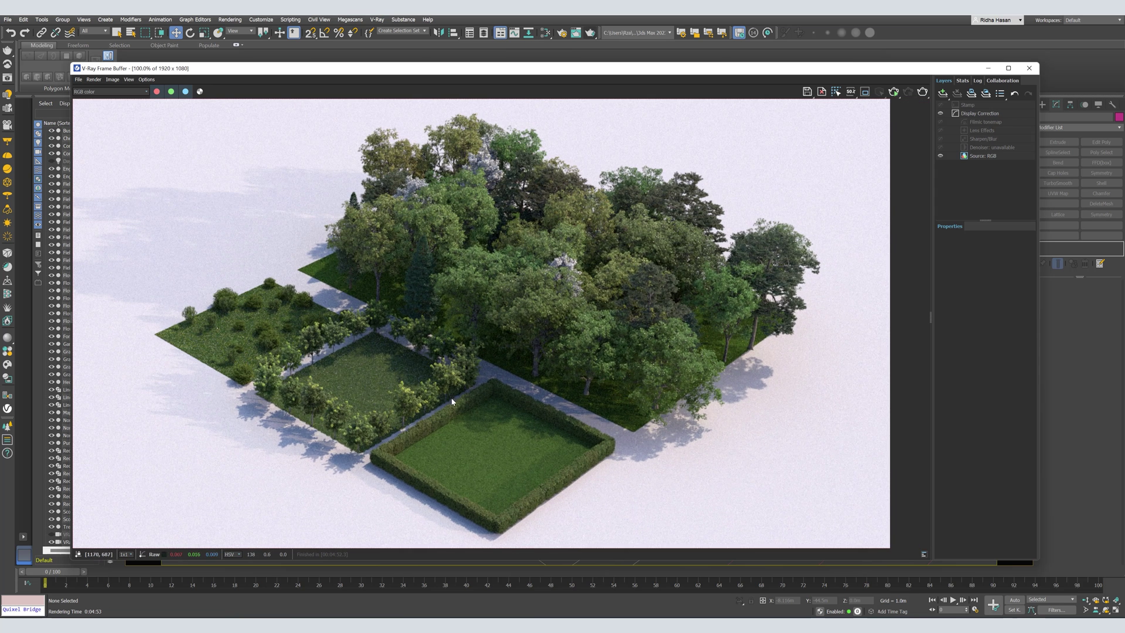
{"action": "scroll", "coordinate": [451, 402], "scroll_direction": "down", "scroll_amount": 2}
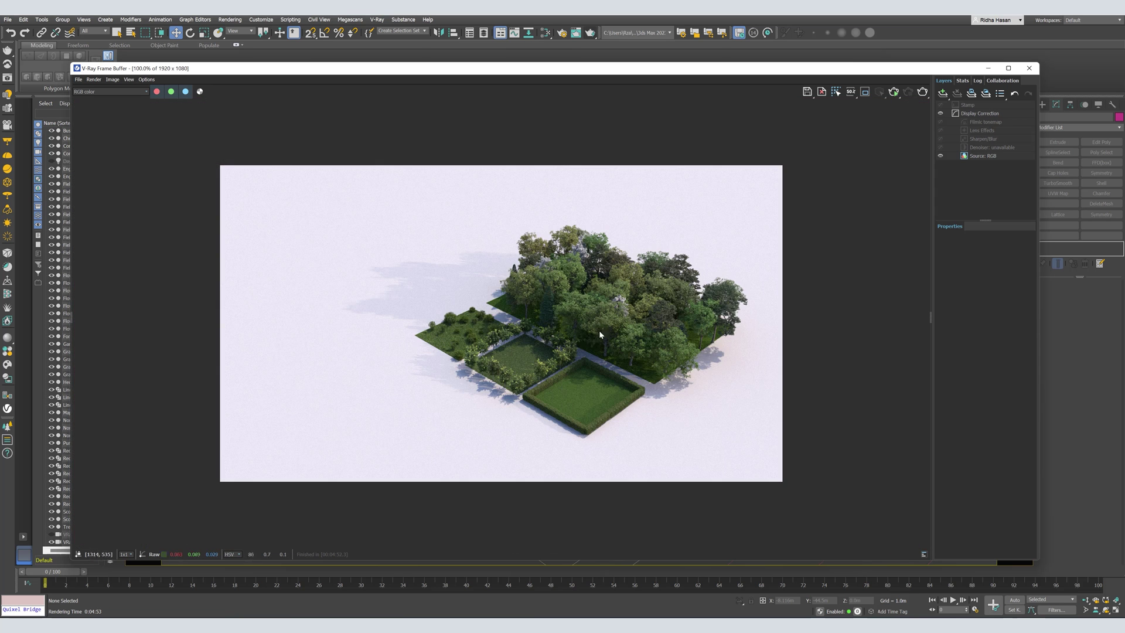
{"action": "scroll", "coordinate": [594, 340], "scroll_direction": "up", "scroll_amount": 1}
{"action": "middle_click_drag", "start_coordinate": [621, 310], "coordinate": [533, 312]}
{"action": "scroll", "coordinate": [587, 354], "scroll_direction": "down", "scroll_amount": 1}
{"action": "left_click", "coordinate": [1030, 68]}
{"action": "middle_click_drag", "start_coordinate": [871, 515], "coordinate": [668, 433]}
Select road line Line001 and import the Walking People preset along it.
{"action": "middle_click_drag", "start_coordinate": [598, 444], "coordinate": [628, 427]}
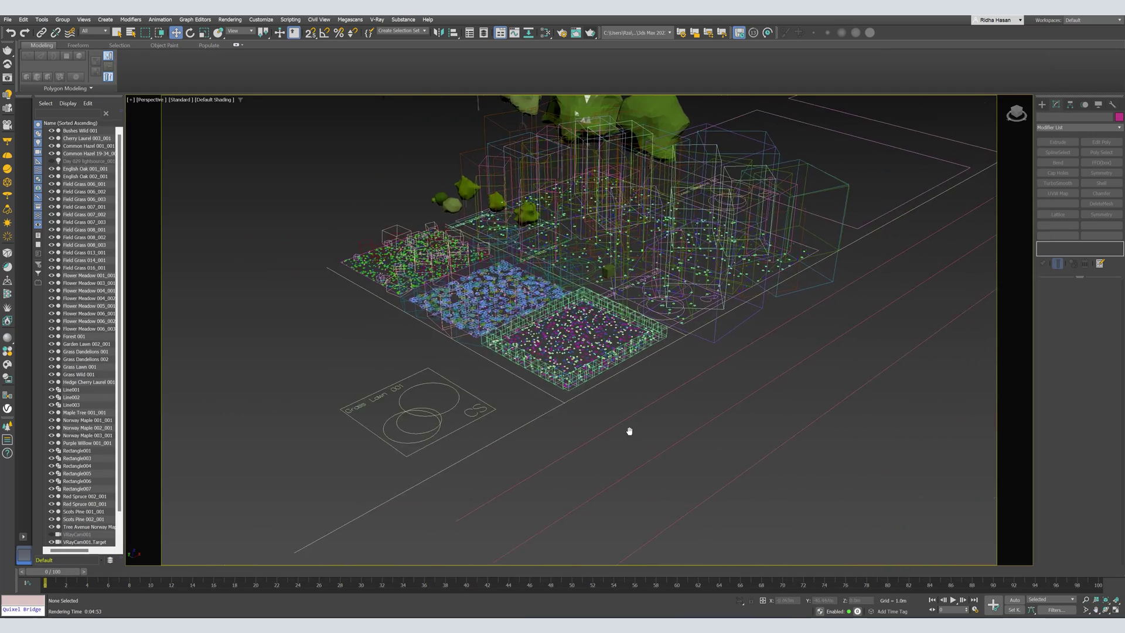
{"action": "left_click", "coordinate": [549, 410]}
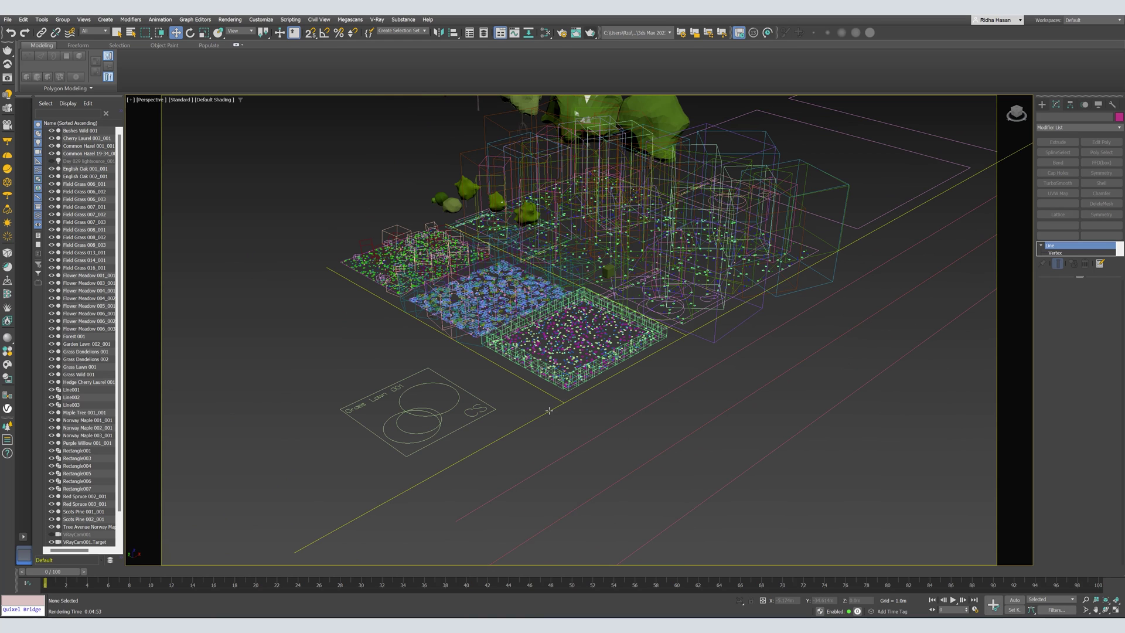
{"action": "left_click", "coordinate": [402, 319]}
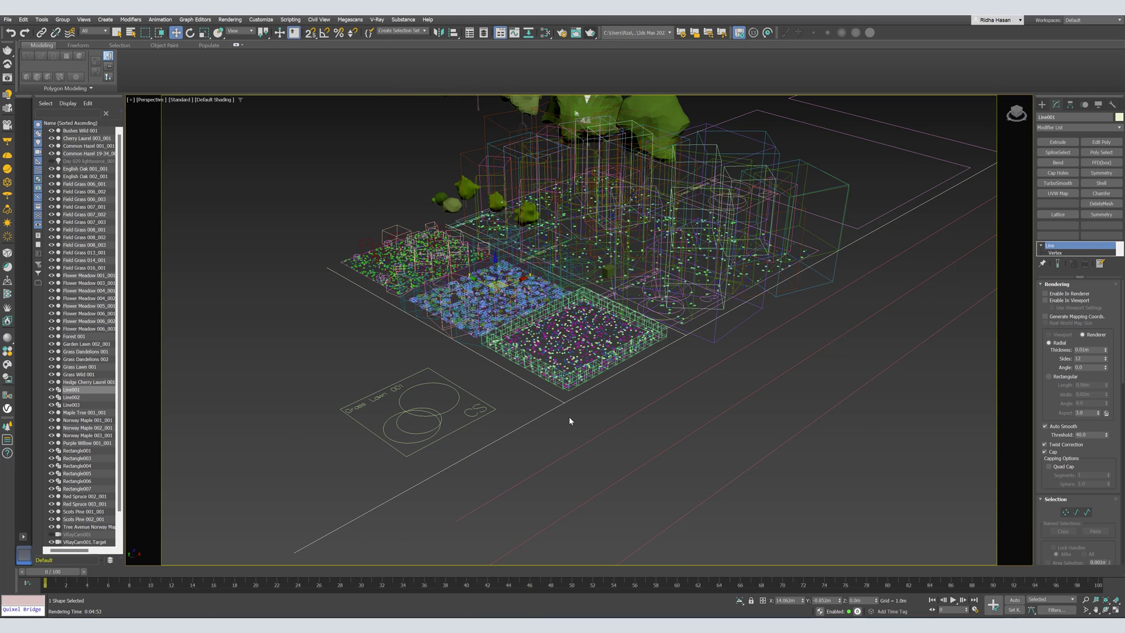
{"action": "middle_click_drag", "start_coordinate": [509, 508], "coordinate": [452, 442]}
{"action": "left_click_drag", "start_coordinate": [501, 615], "coordinate": [447, 124]}
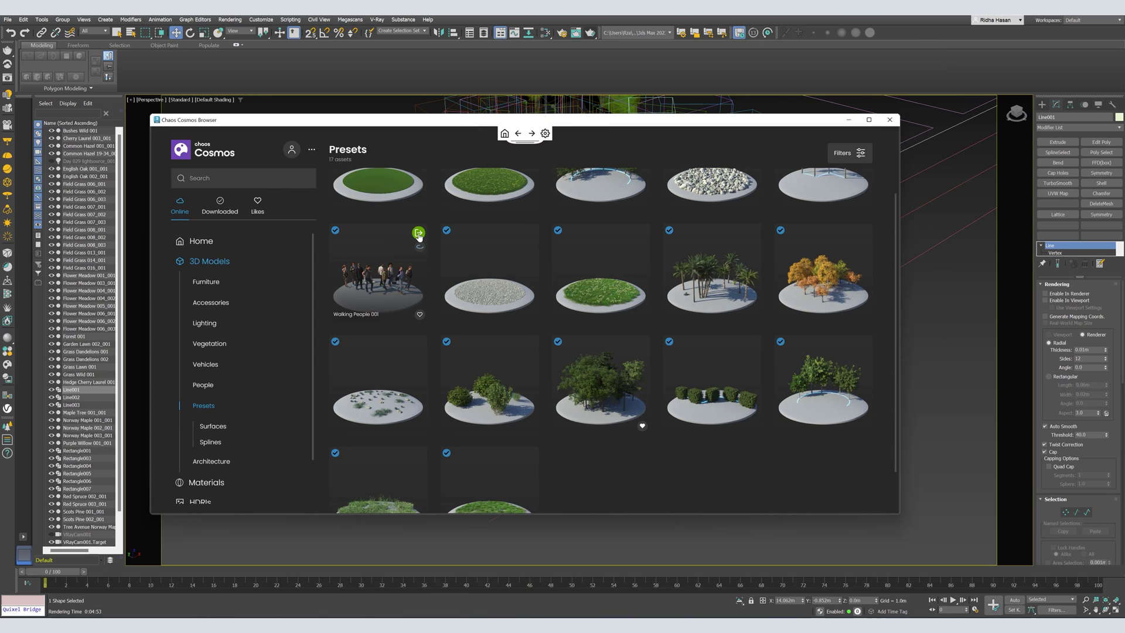
{"action": "left_click", "coordinate": [419, 233]}
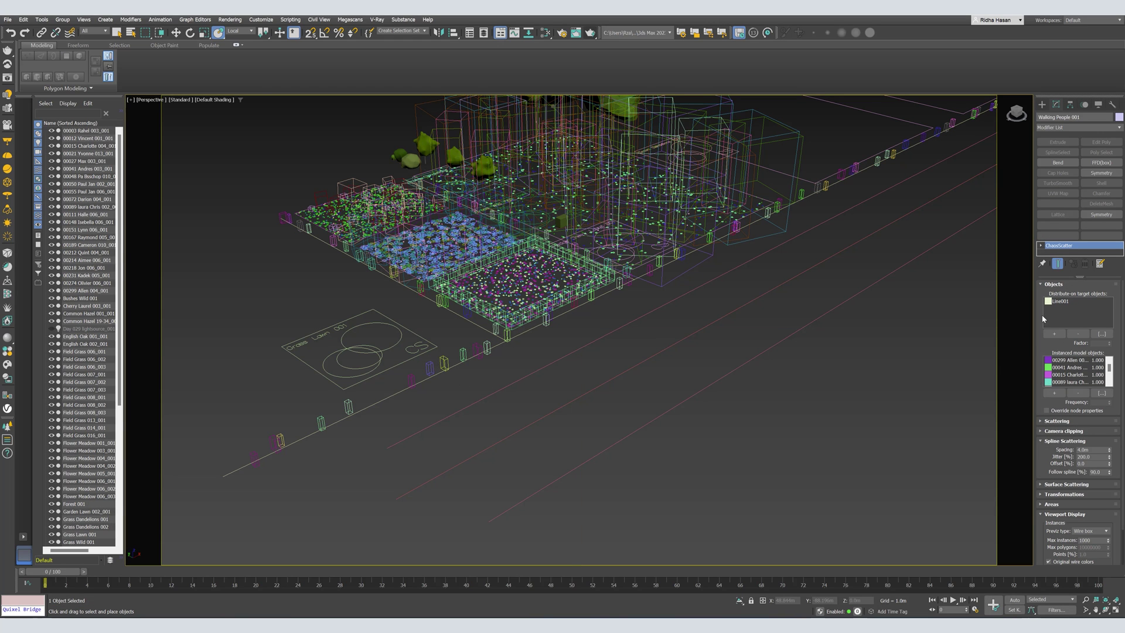
Set the Walking People scatter's viewport Previz type to Full.
{"action": "left_click", "coordinate": [1053, 284]}
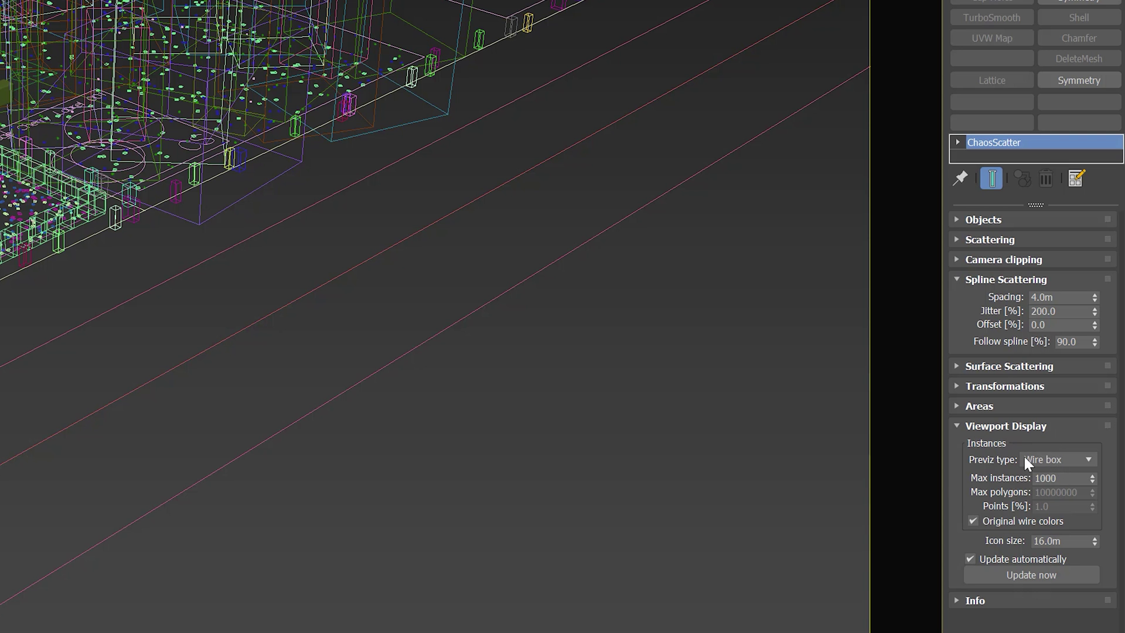
{"action": "left_click", "coordinate": [1064, 460]}
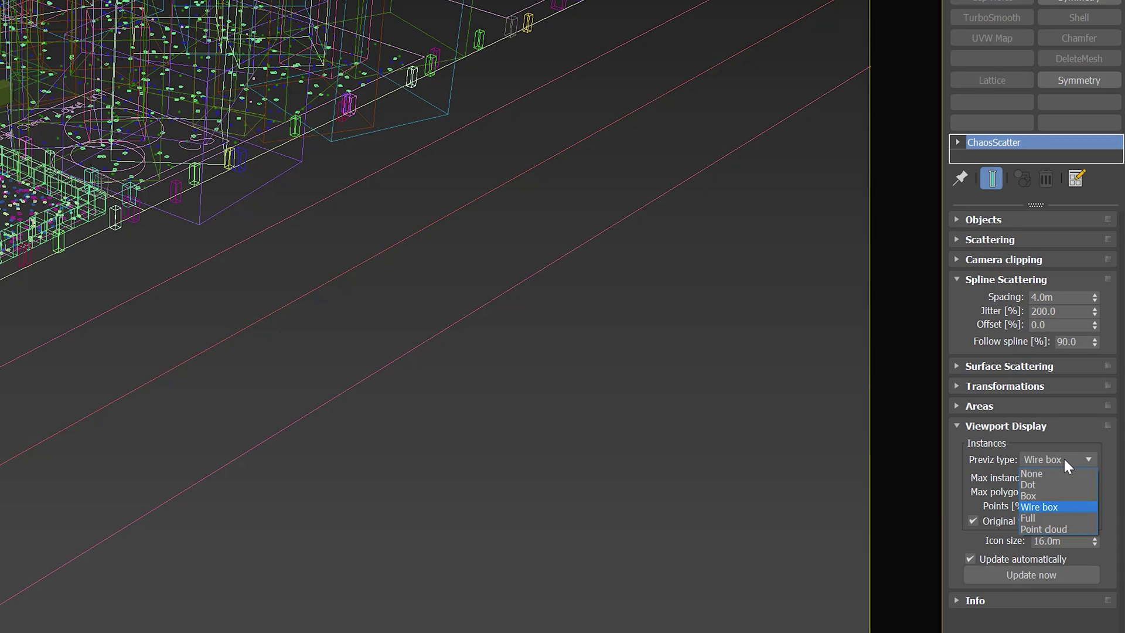
{"action": "left_click", "coordinate": [1034, 529]}
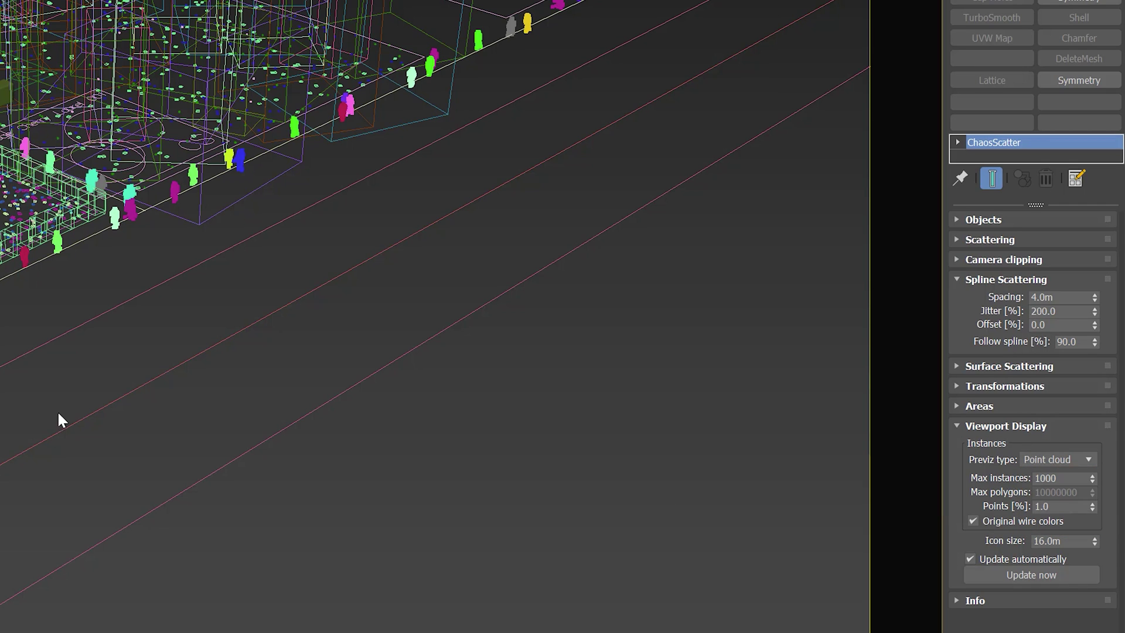
{"action": "left_click", "coordinate": [1039, 457]}
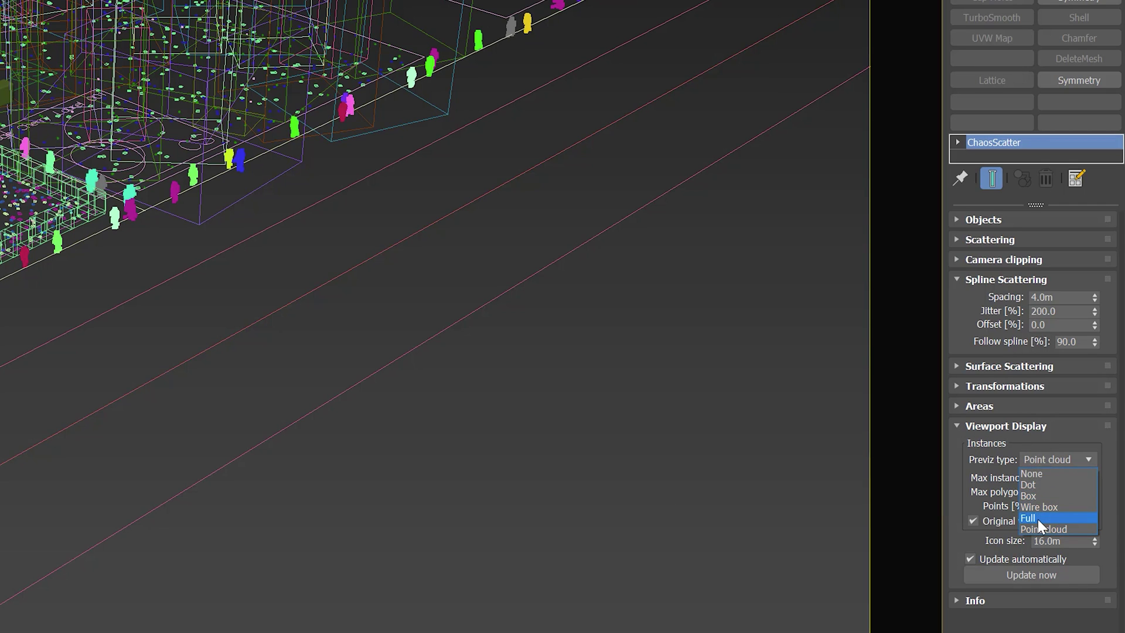
{"action": "left_click", "coordinate": [1038, 518]}
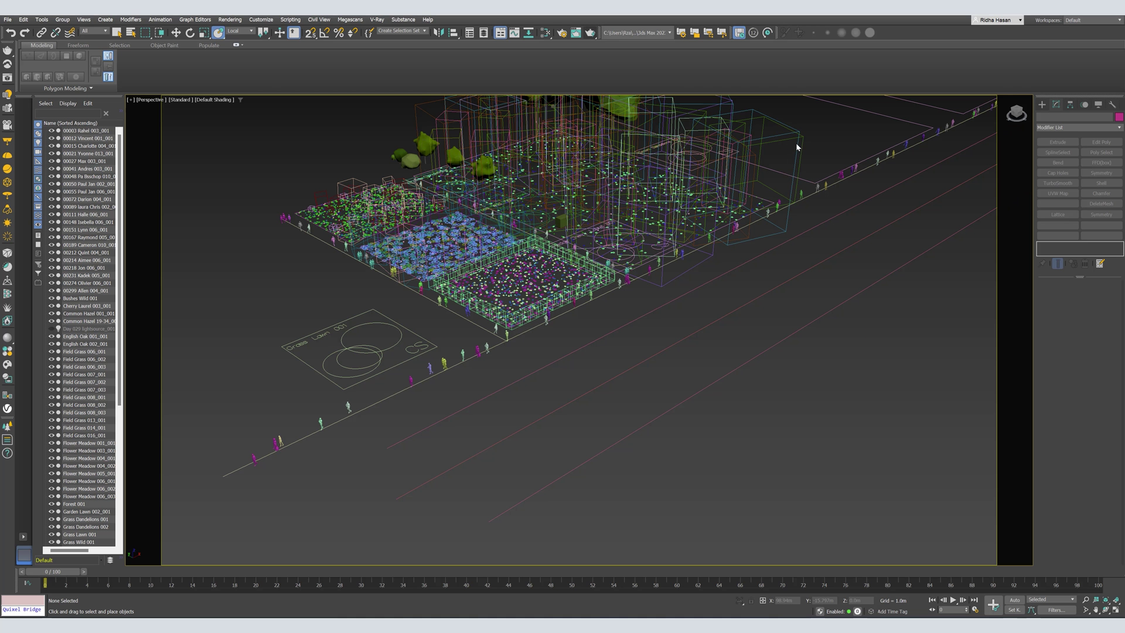
Set the Forest 001 scatter's Previz type to Full, then select the middle road line.
{"action": "left_click", "coordinate": [800, 143]}
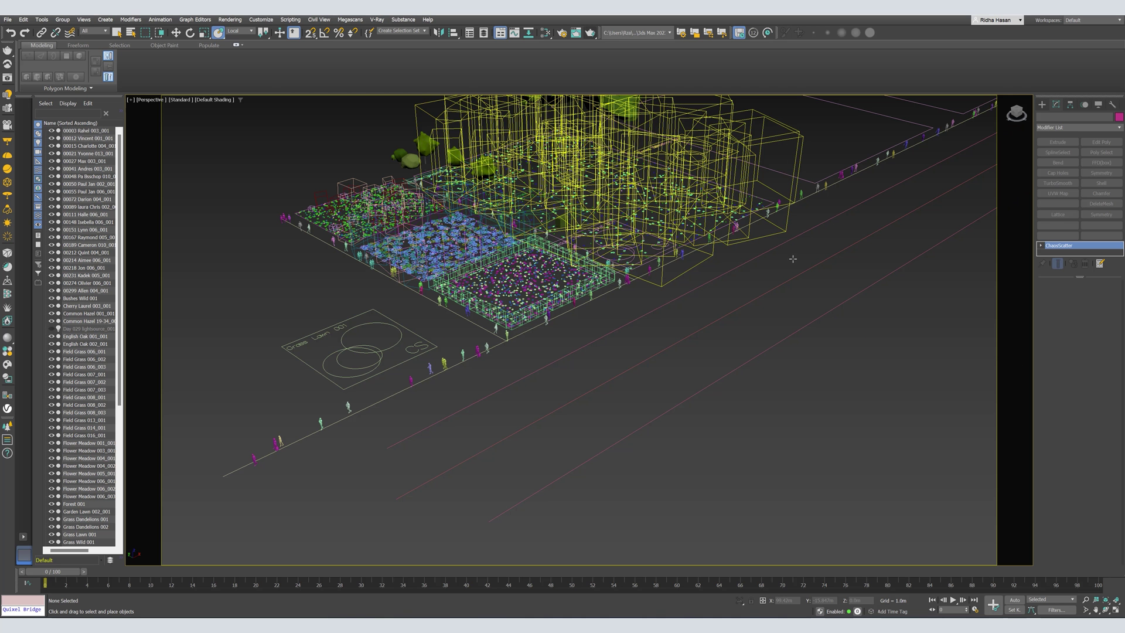
{"action": "left_click", "coordinate": [671, 251]}
{"action": "left_click", "coordinate": [1091, 360]}
{"action": "left_click", "coordinate": [1089, 397]}
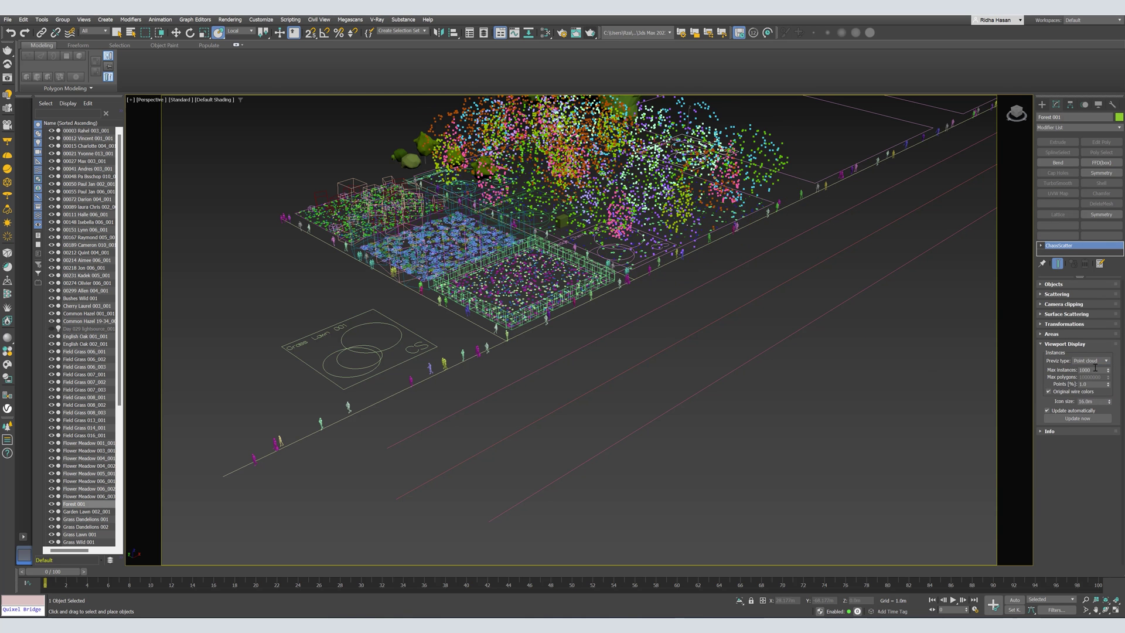
{"action": "left_click", "coordinate": [1093, 360]}
{"action": "left_click", "coordinate": [1087, 368]}
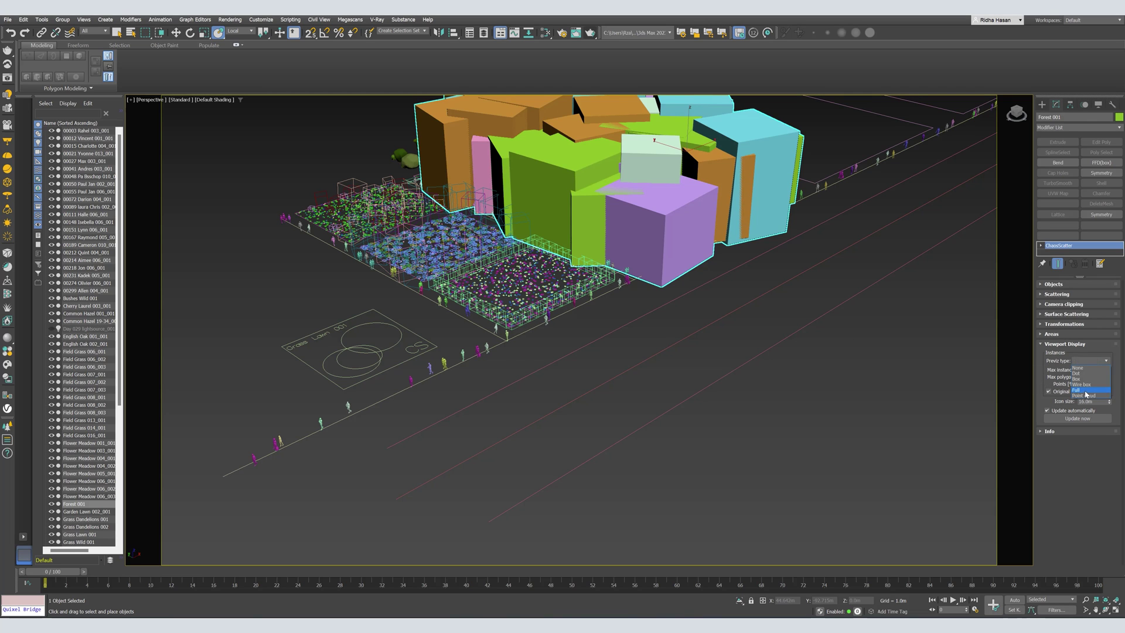
{"action": "left_click", "coordinate": [594, 389]}
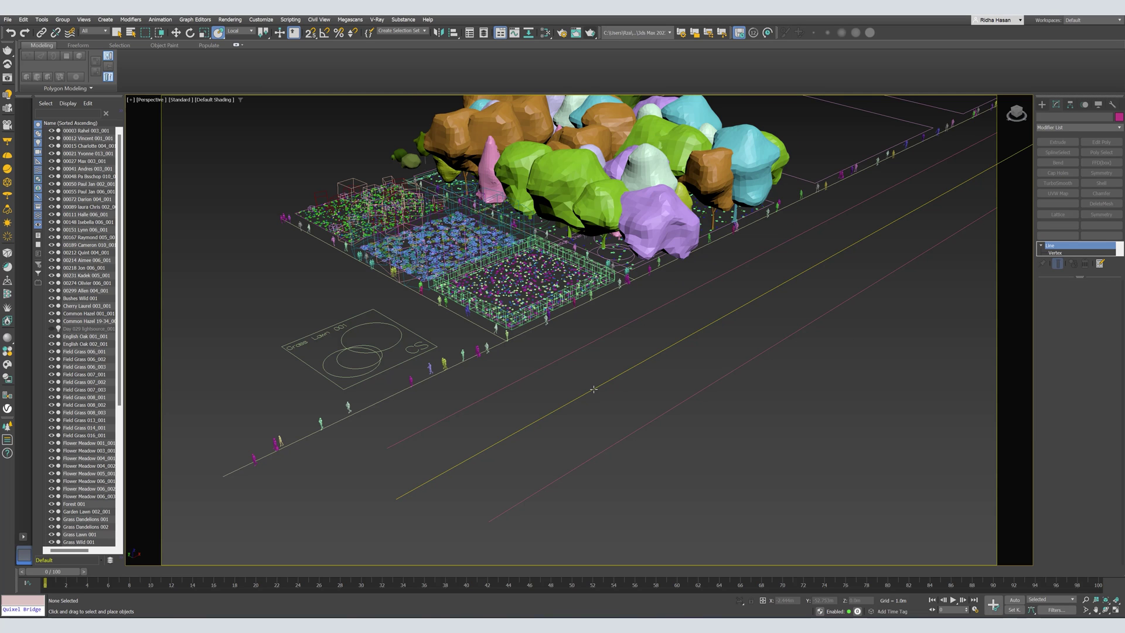
Import the Date Palm preset along Line002, render the park, and close the render.
{"action": "left_click", "coordinate": [7, 378]}
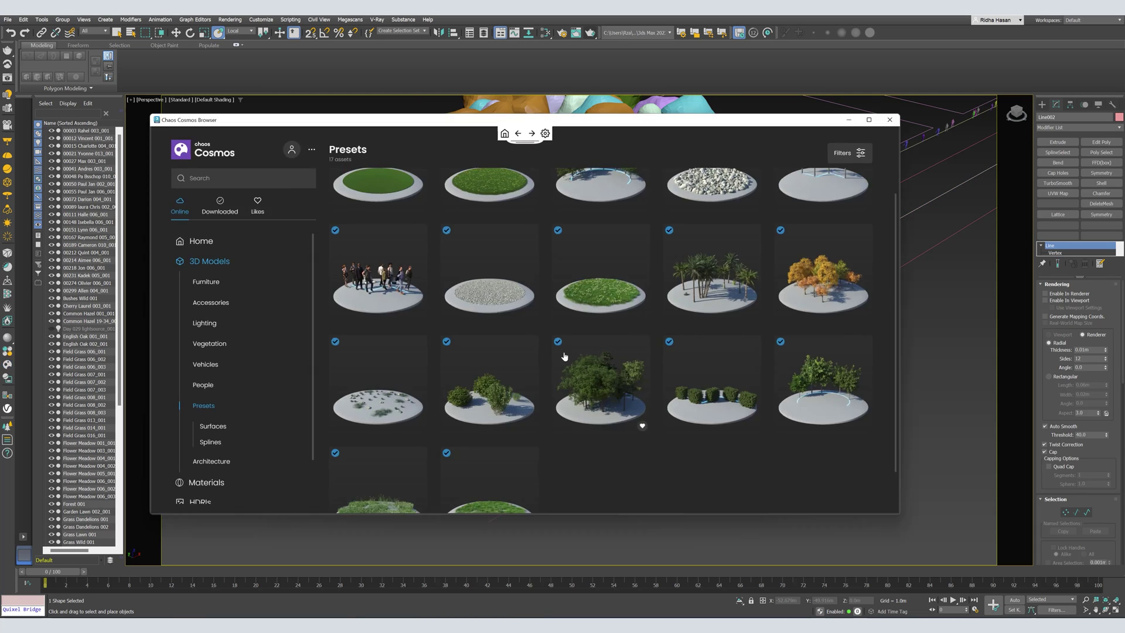
{"action": "left_click_drag", "start_coordinate": [895, 220], "coordinate": [896, 154]}
{"action": "left_click", "coordinate": [863, 215]}
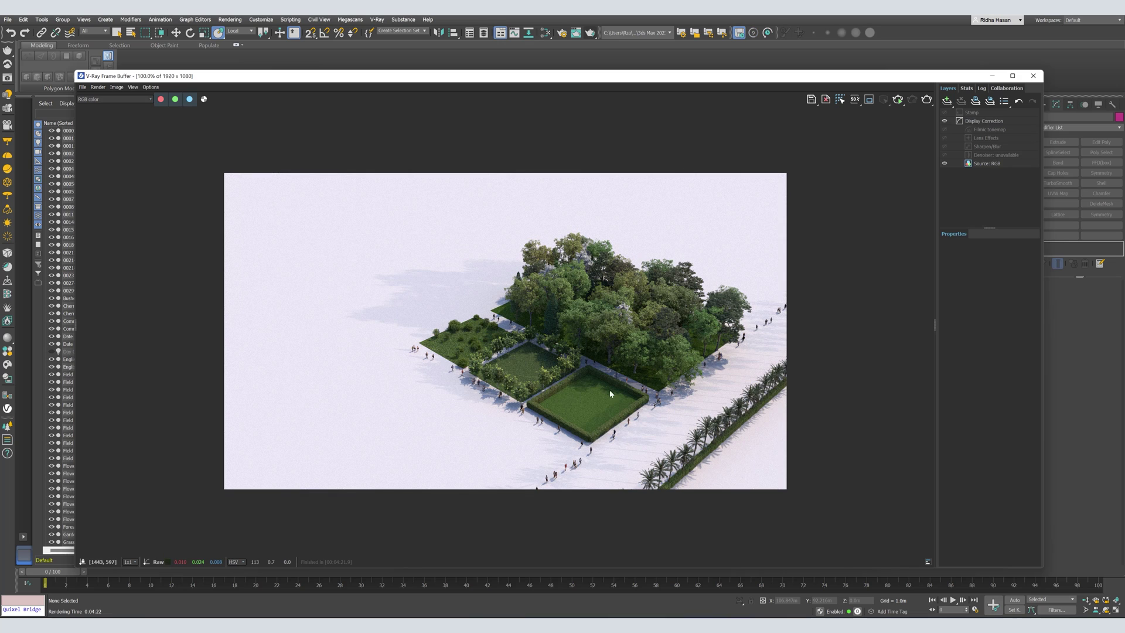
{"action": "left_click", "coordinate": [1033, 76]}
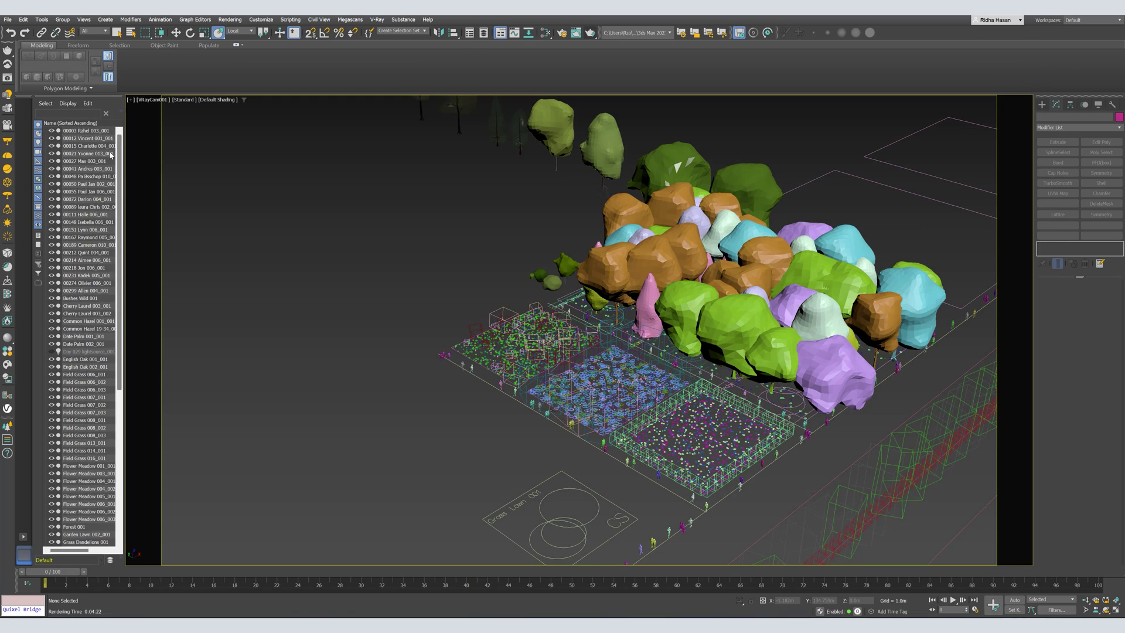
Select the other road line and browse the Cosmos Vehicles category.
{"action": "left_click", "coordinate": [780, 522]}
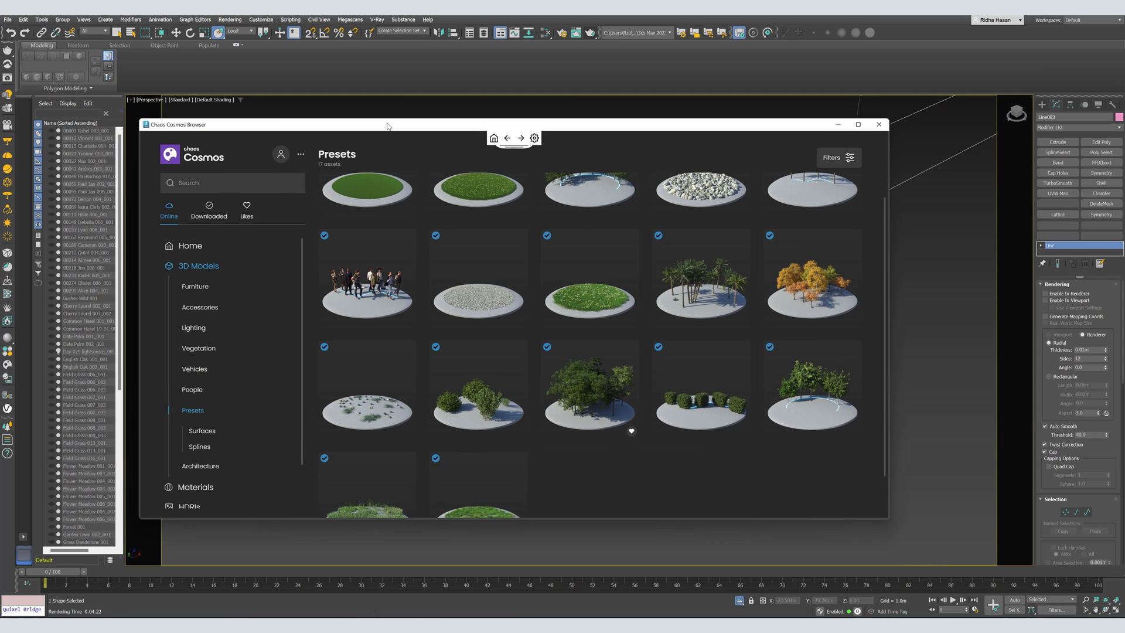
{"action": "scroll", "coordinate": [627, 410], "scroll_direction": "up", "scroll_amount": 1}
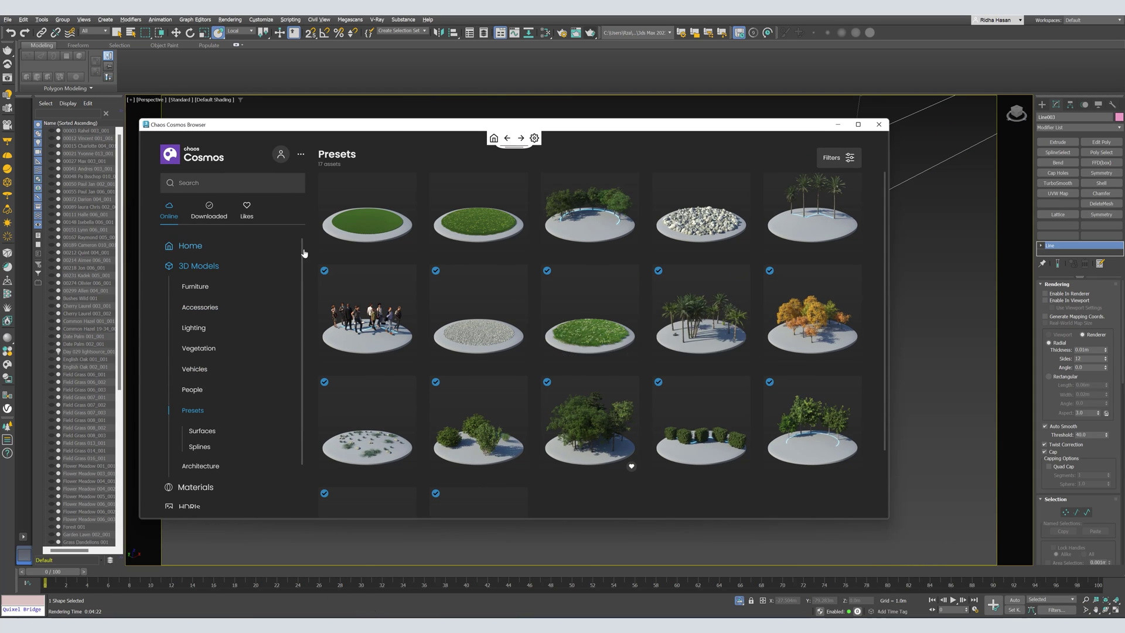
{"action": "left_click", "coordinate": [200, 370]}
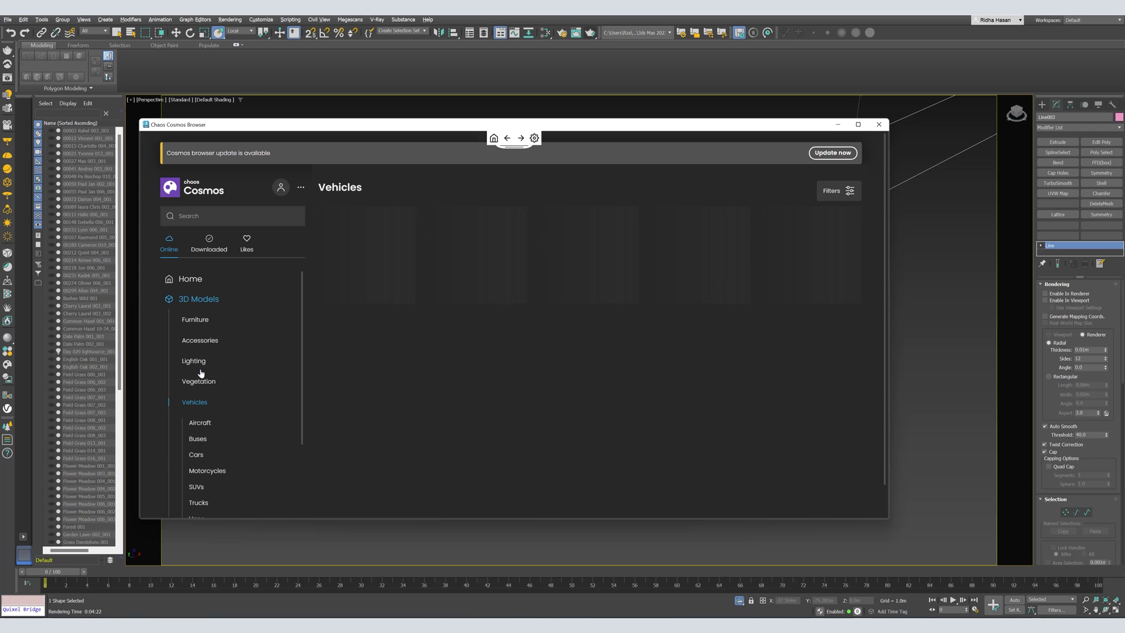
{"action": "left_click_drag", "start_coordinate": [416, 125], "coordinate": [622, 64]}
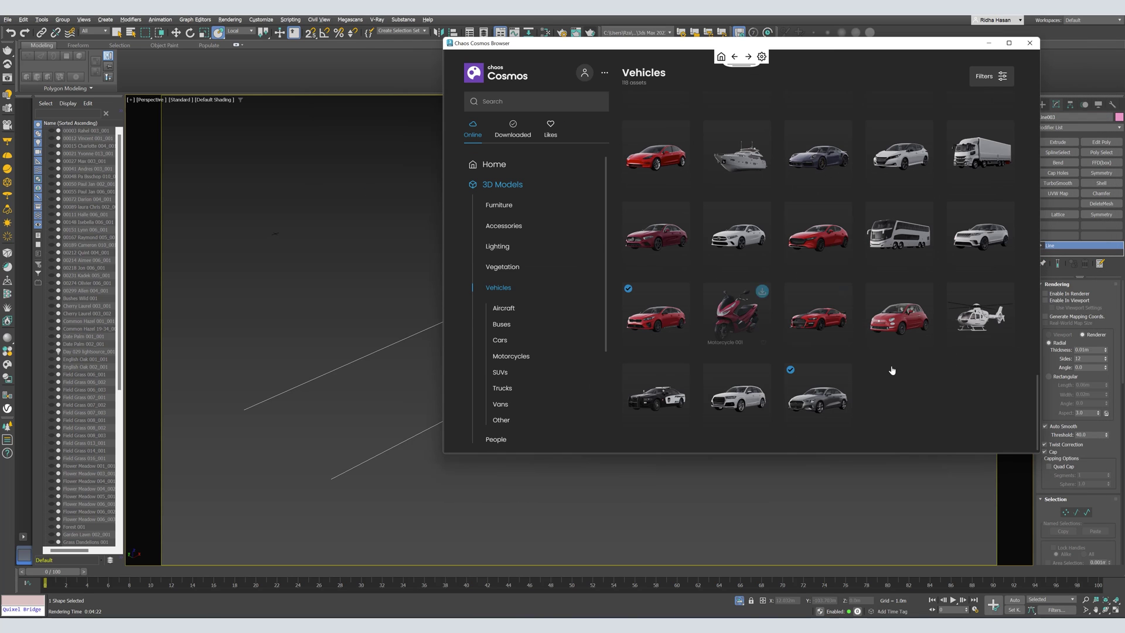
Drag Car 002, Car 003 and Pickup Truck 002 into the viewport.
{"action": "scroll", "coordinate": [905, 401], "scroll_direction": "up", "scroll_amount": 2}
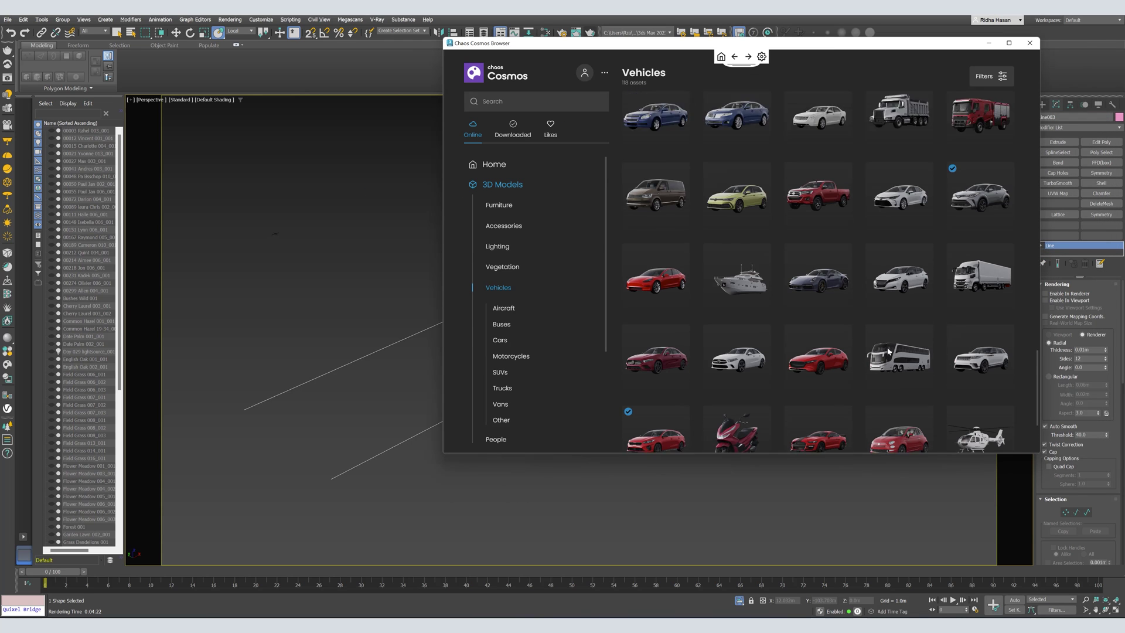
{"action": "scroll", "coordinate": [877, 343], "scroll_direction": "down", "scroll_amount": 2}
{"action": "left_click_drag", "start_coordinate": [818, 401], "coordinate": [327, 423]}
{"action": "left_click_drag", "start_coordinate": [656, 399], "coordinate": [296, 431]}
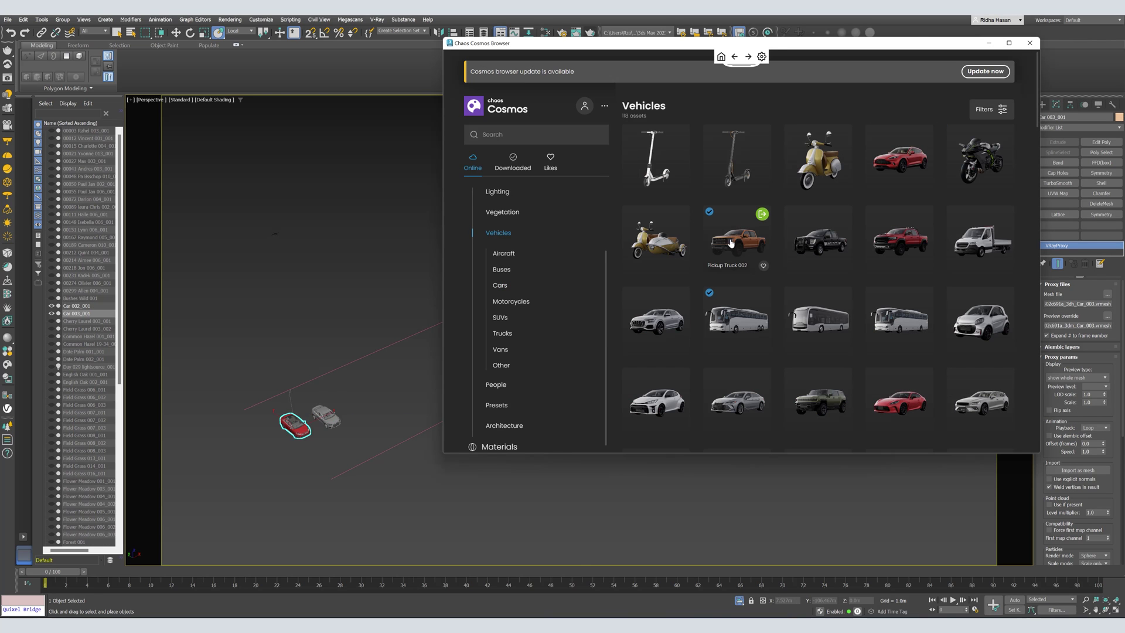
{"action": "left_click_drag", "start_coordinate": [731, 243], "coordinate": [281, 434]}
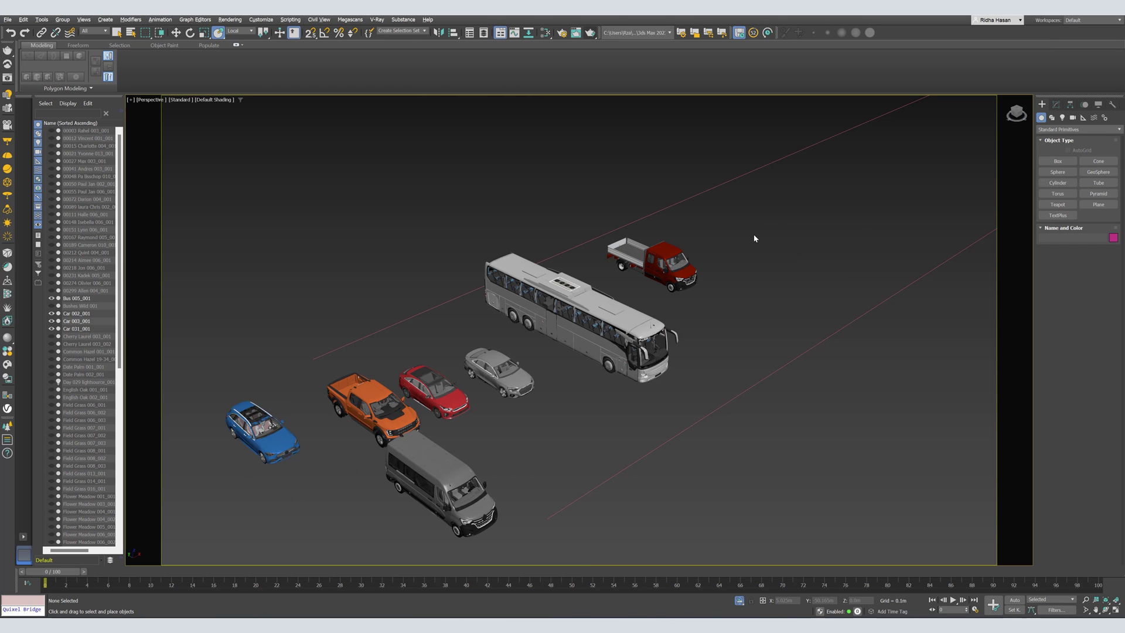
Select Shape001 and create Chaos Scatter001 beside it, showing its settings in the Modify panel.
{"action": "scroll", "coordinate": [754, 235], "scroll_direction": "down", "scroll_amount": 5}
{"action": "scroll", "coordinate": [754, 235], "scroll_direction": "up", "scroll_amount": 5}
{"action": "left_click", "coordinate": [704, 192]}
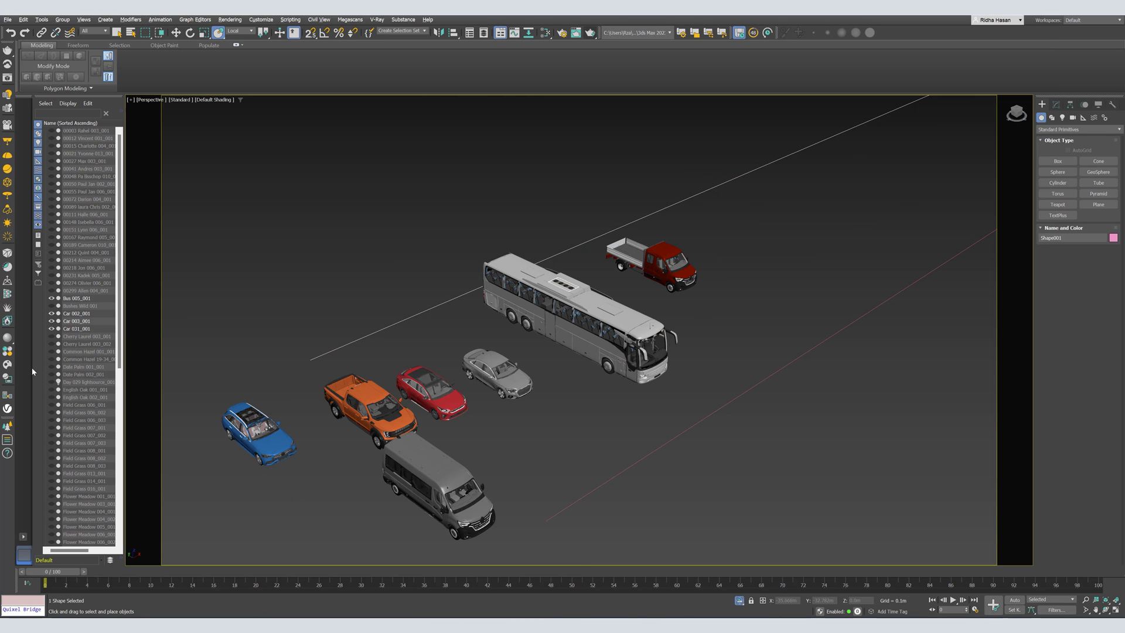
{"action": "left_click", "coordinate": [6, 430]}
{"action": "mouse_move", "coordinate": [705, 243]}
{"action": "left_mouse_down"}
{"action": "mouse_move", "coordinate": [700, 269]}
{"action": "mouse_move", "coordinate": [707, 256]}
{"action": "left_mouse_up"}
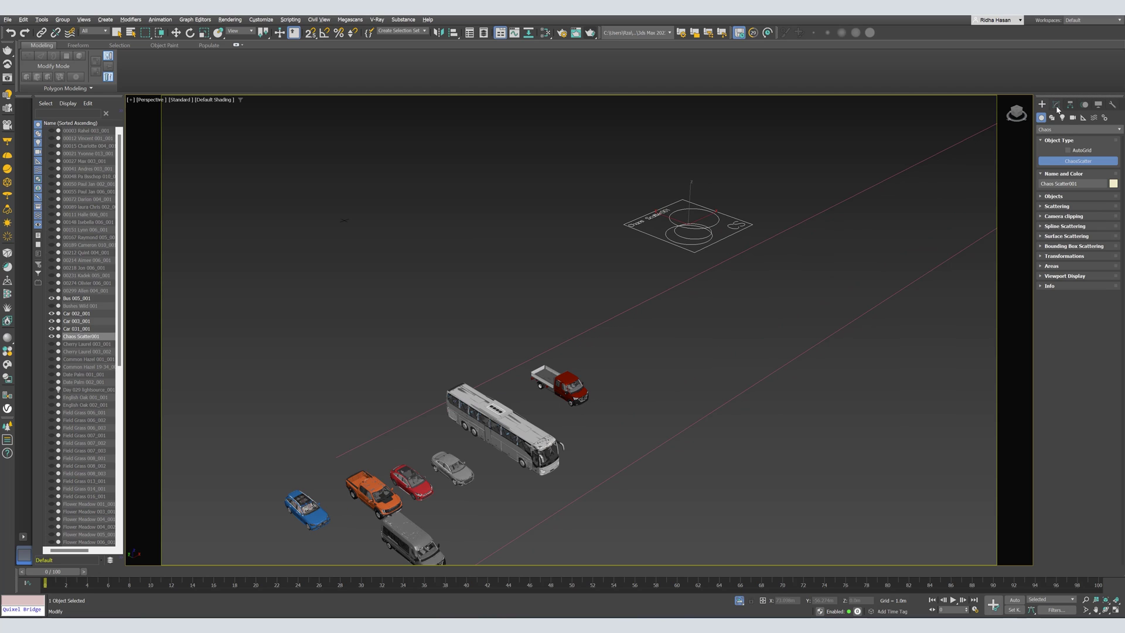
{"action": "left_click", "coordinate": [1058, 109]}
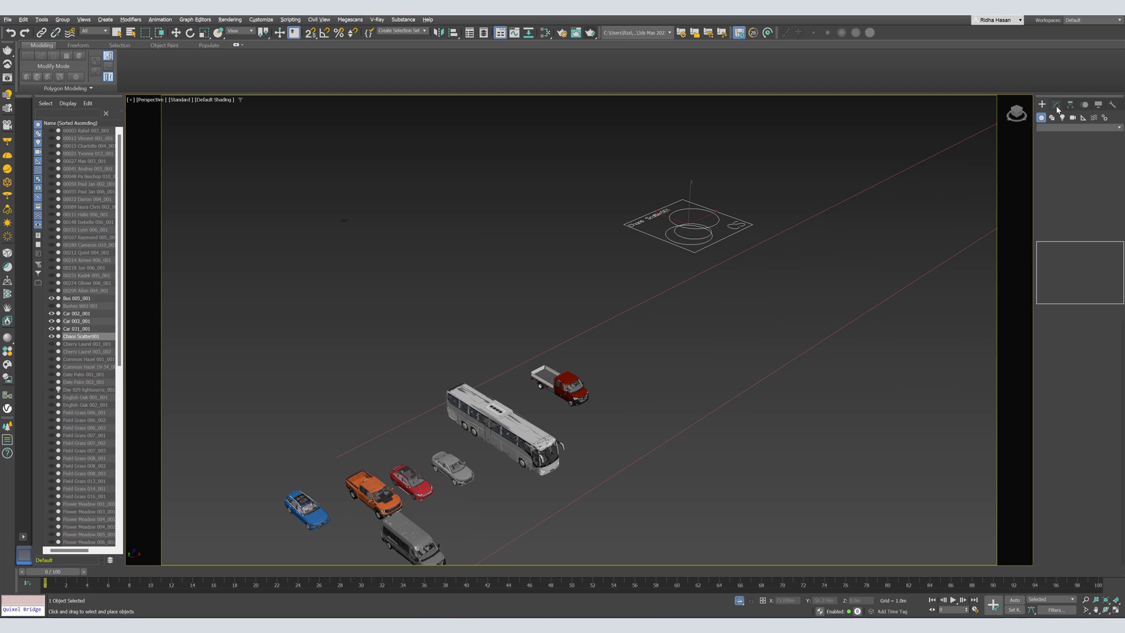
{"action": "key", "text": "y"}
{"action": "middle_click_drag", "start_coordinate": [689, 248], "coordinate": [684, 214]}
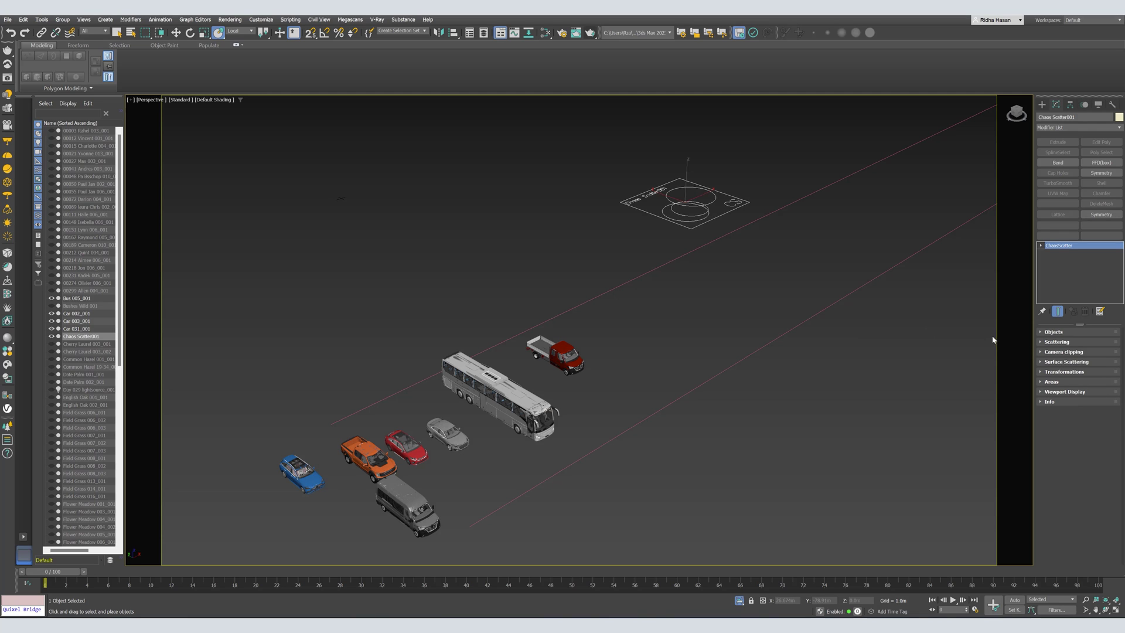
Make the road line (Shape001) the Distribute-on target of Chaos Scatter001.
{"action": "left_click", "coordinate": [1072, 332]}
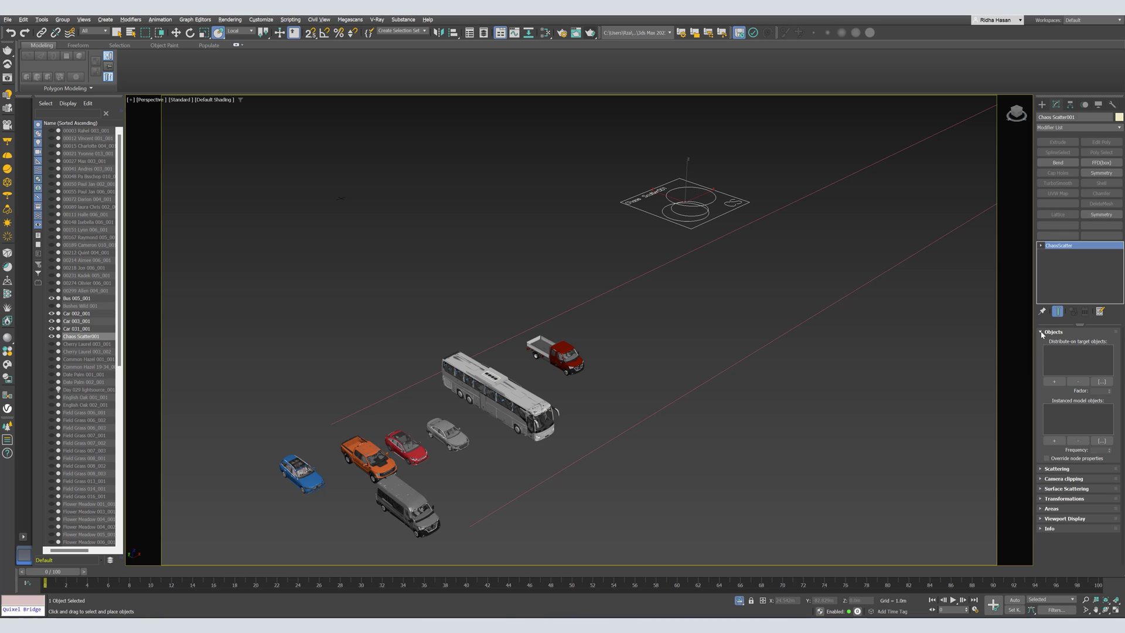
{"action": "left_click", "coordinate": [1042, 333]}
{"action": "left_click", "coordinate": [1039, 334]}
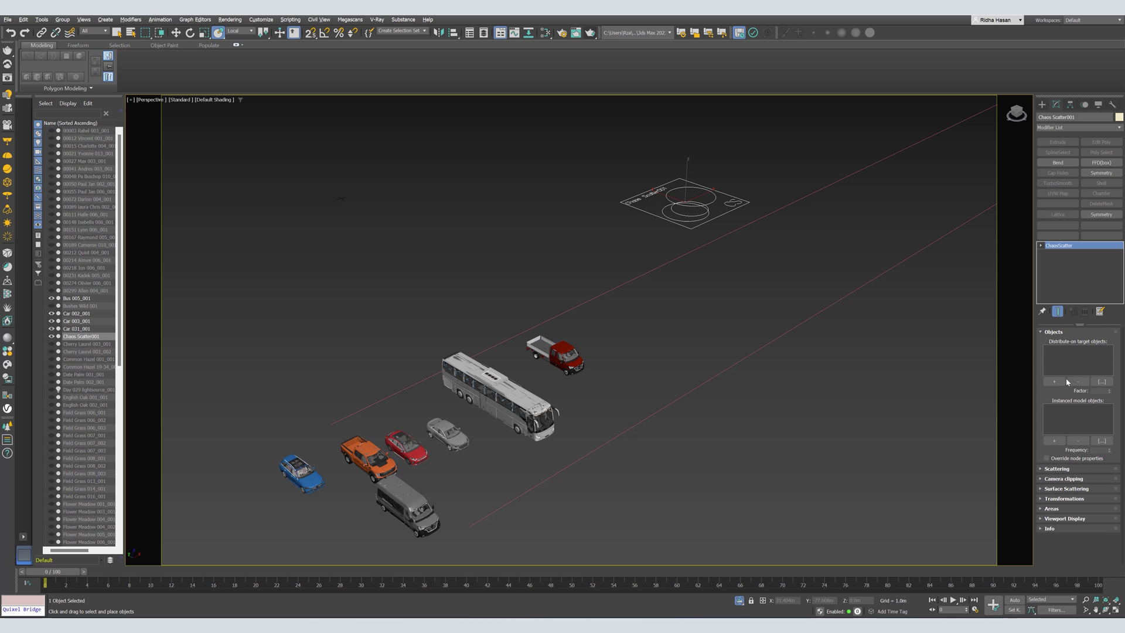
{"action": "left_click", "coordinate": [1063, 381]}
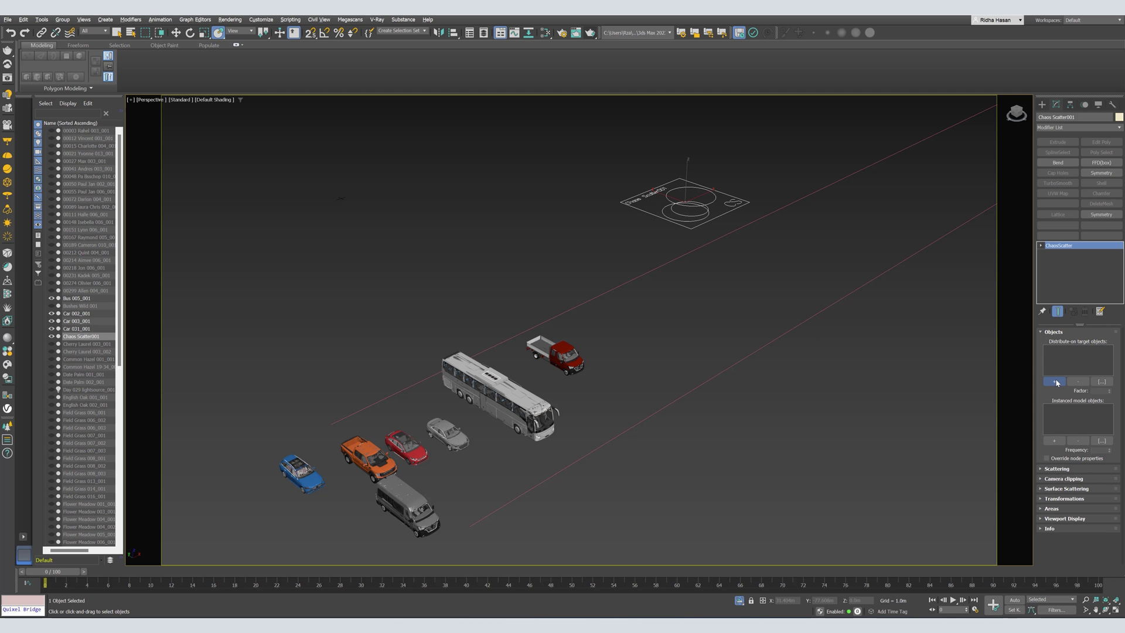
{"action": "left_click", "coordinate": [633, 279]}
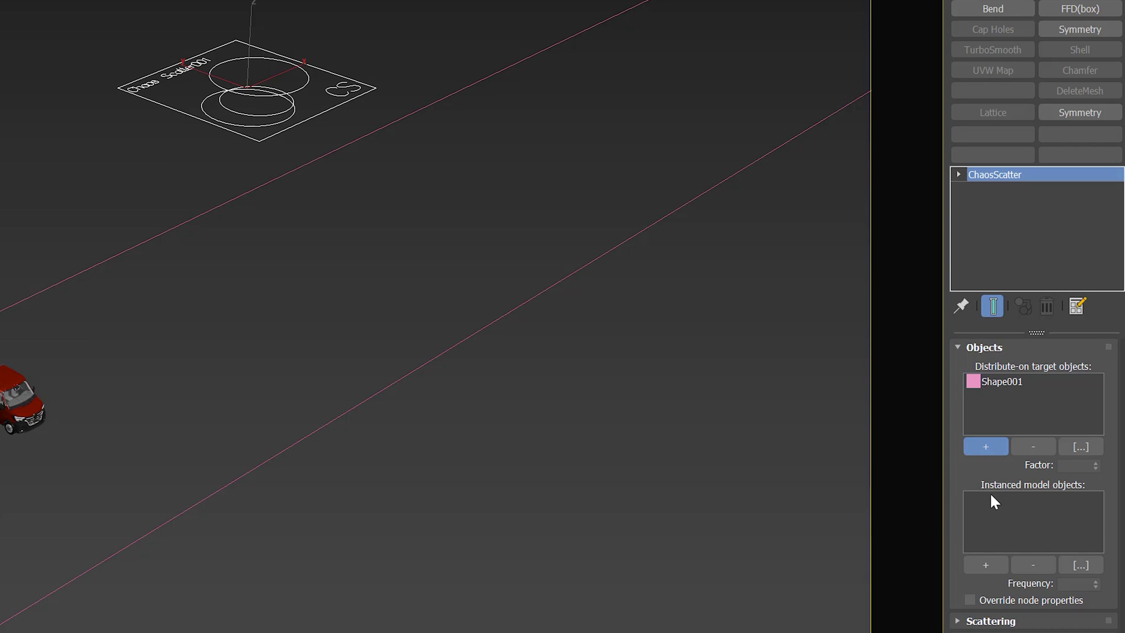
Add the pickup truck, bus, Car 002_001 and Car 003_001 as instanced models.
{"action": "left_click", "coordinate": [986, 564]}
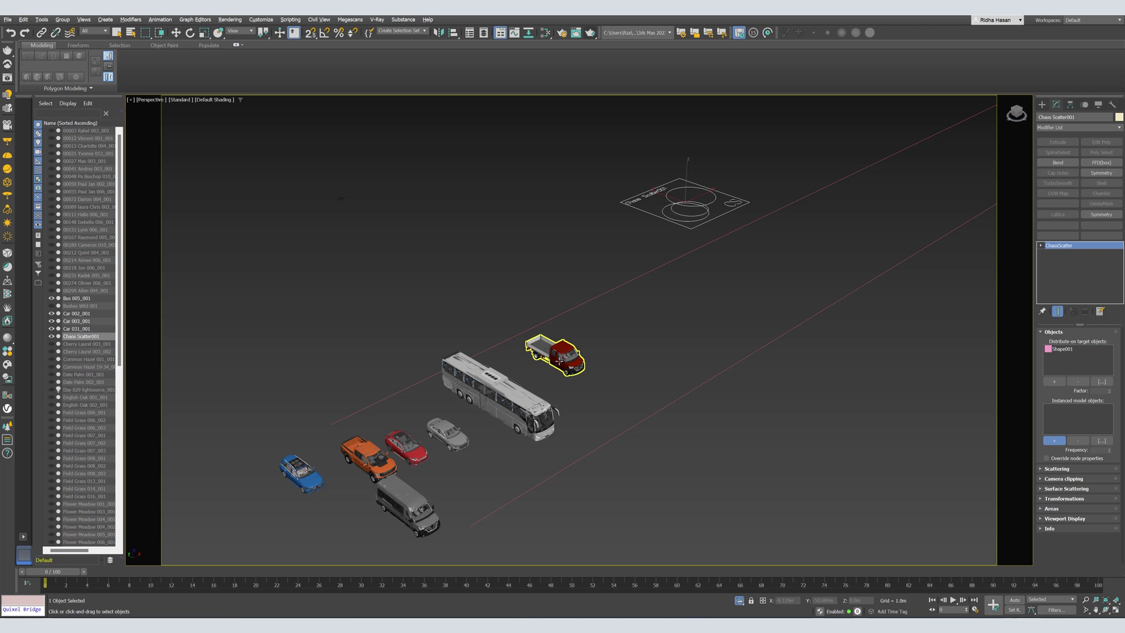
{"action": "left_click", "coordinate": [560, 361]}
{"action": "left_click", "coordinate": [502, 390]}
{"action": "left_click", "coordinate": [444, 433]}
{"action": "left_click", "coordinate": [406, 448]}
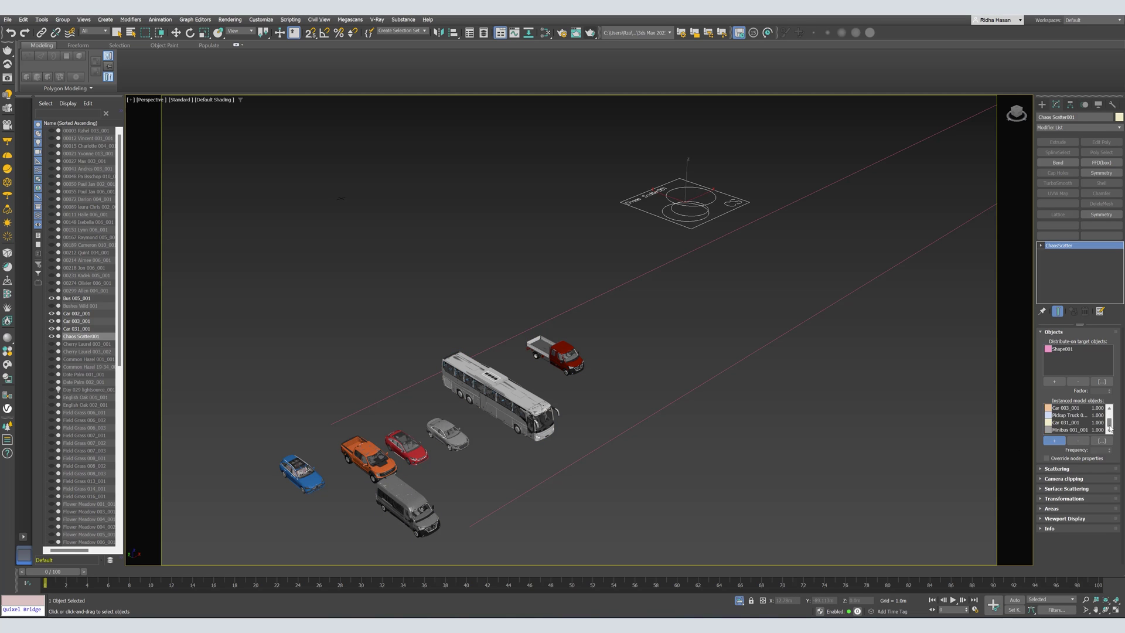
Turn on Avoid collisions and switch the scatter mode to 1D - On splines.
{"action": "left_click", "coordinate": [1065, 332]}
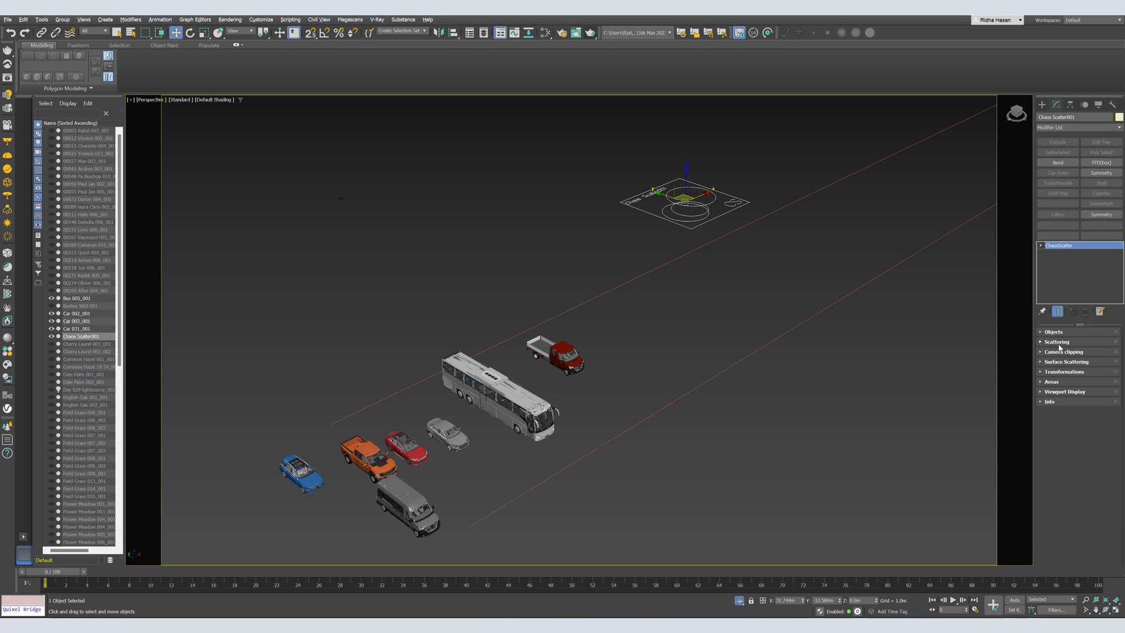
{"action": "left_click", "coordinate": [1058, 342]}
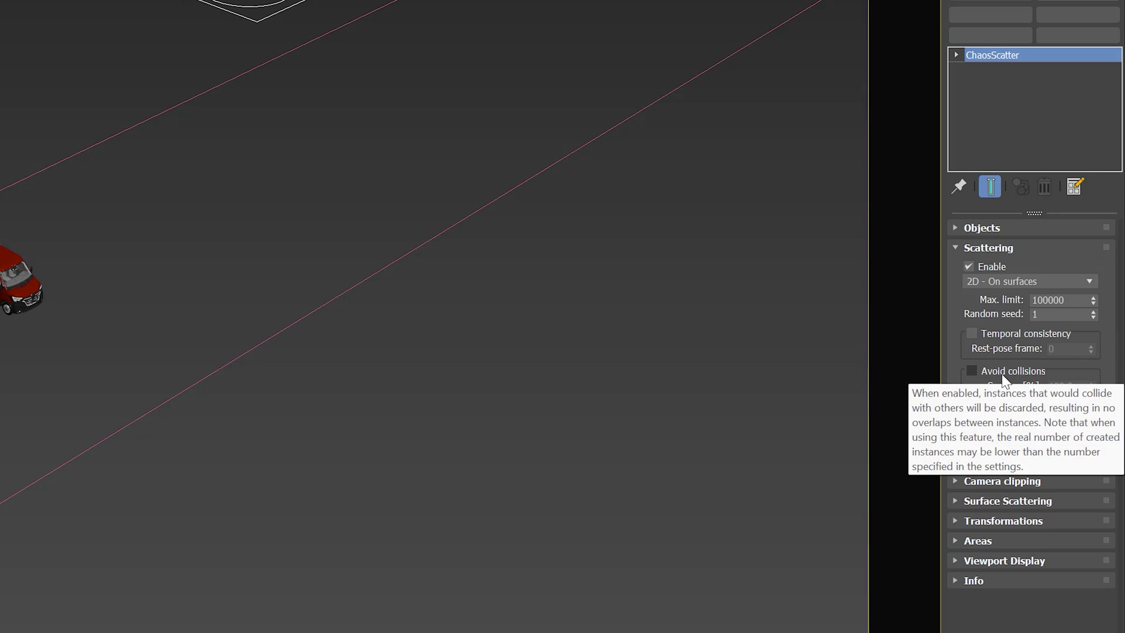
{"action": "left_click", "coordinate": [996, 378]}
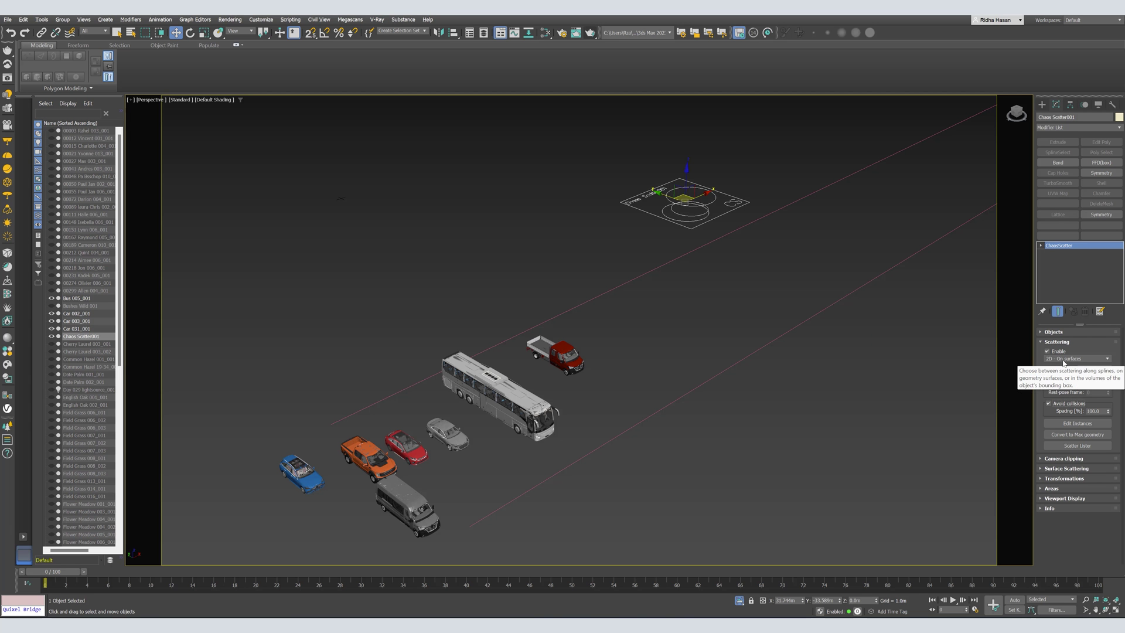
{"action": "left_click", "coordinate": [978, 282]}
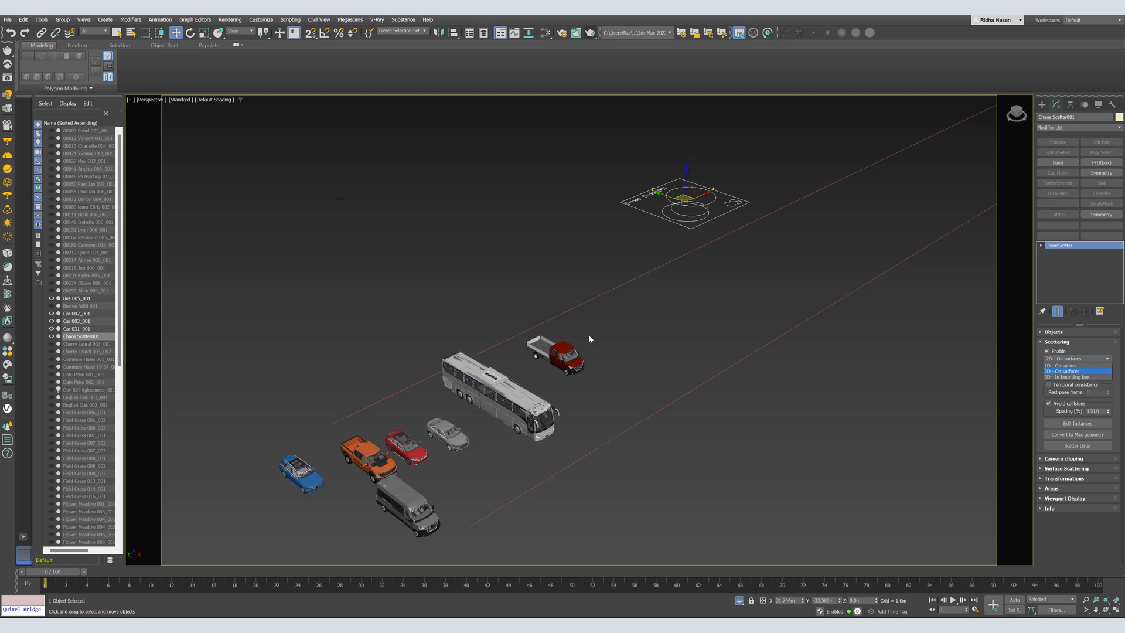
{"action": "left_click", "coordinate": [1063, 368]}
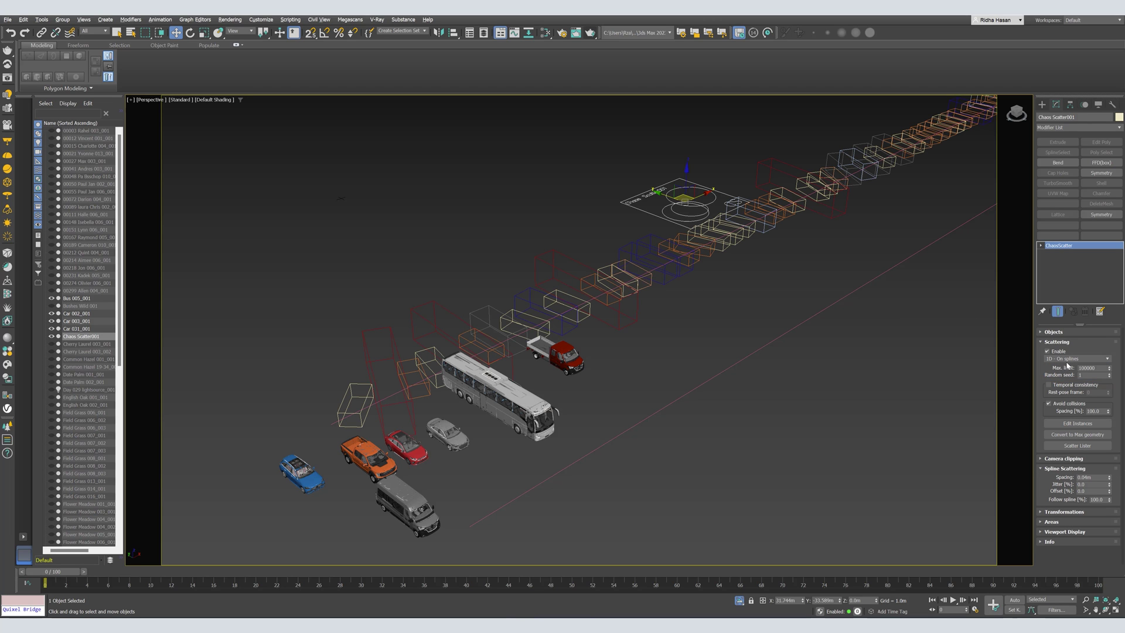
{"action": "middle_click_drag", "start_coordinate": [667, 280], "coordinate": [624, 297]}
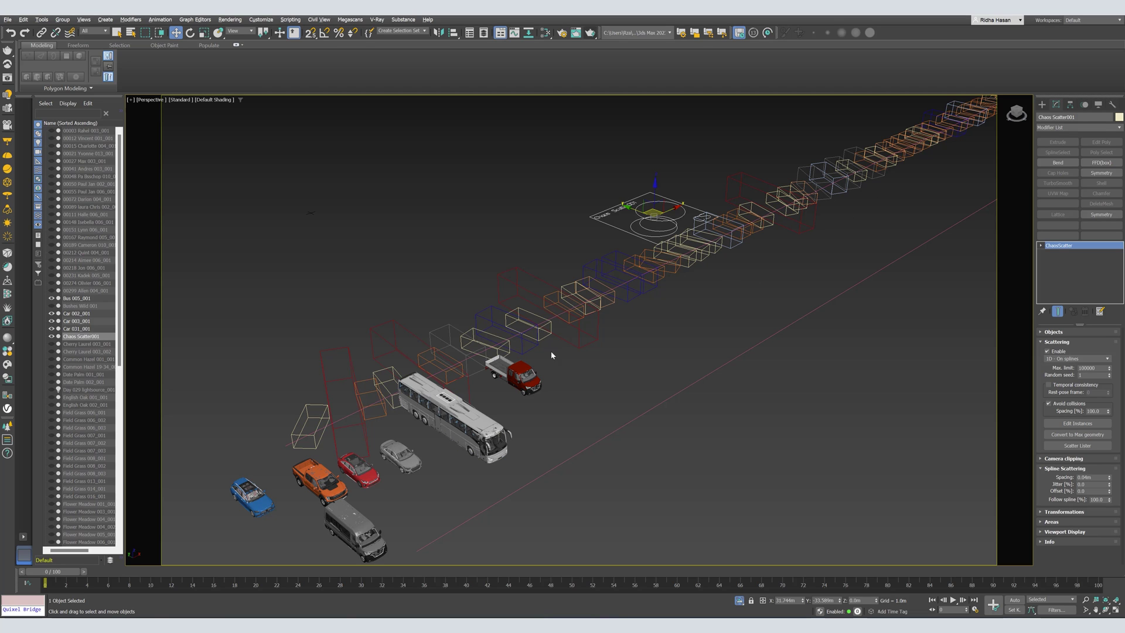
Set the spline scattering spacing between vehicles to 5.0 m.
{"action": "left_click", "coordinate": [1058, 342]}
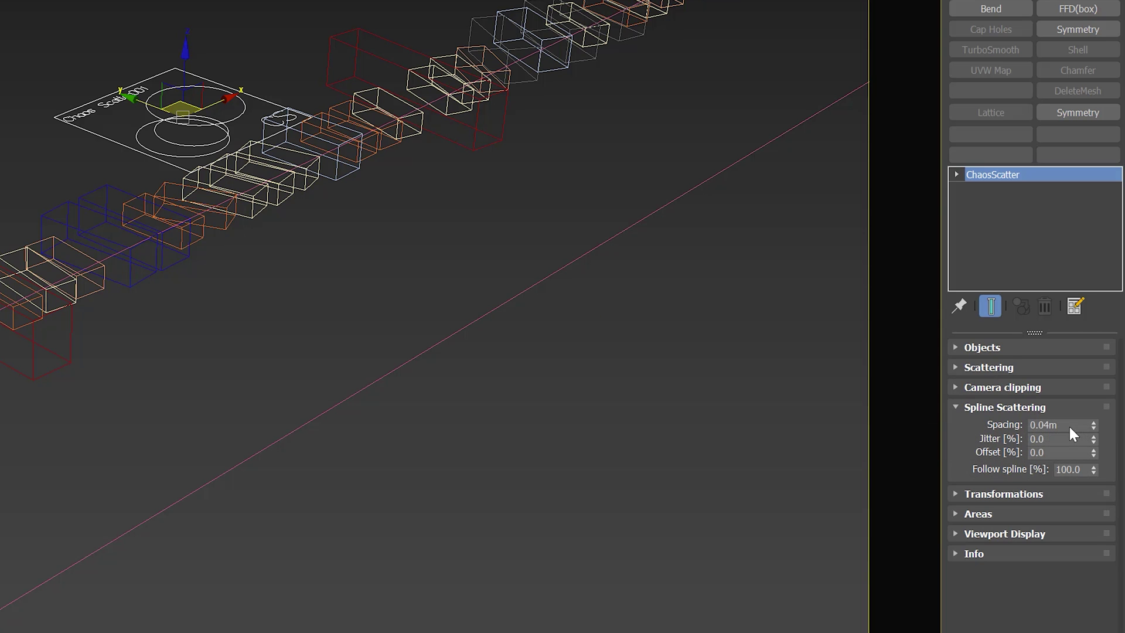
{"action": "left_click_drag", "start_coordinate": [1097, 370], "coordinate": [1050, 370]}
{"action": "type", "text": "5"}
{"action": "key", "text": "Return"}
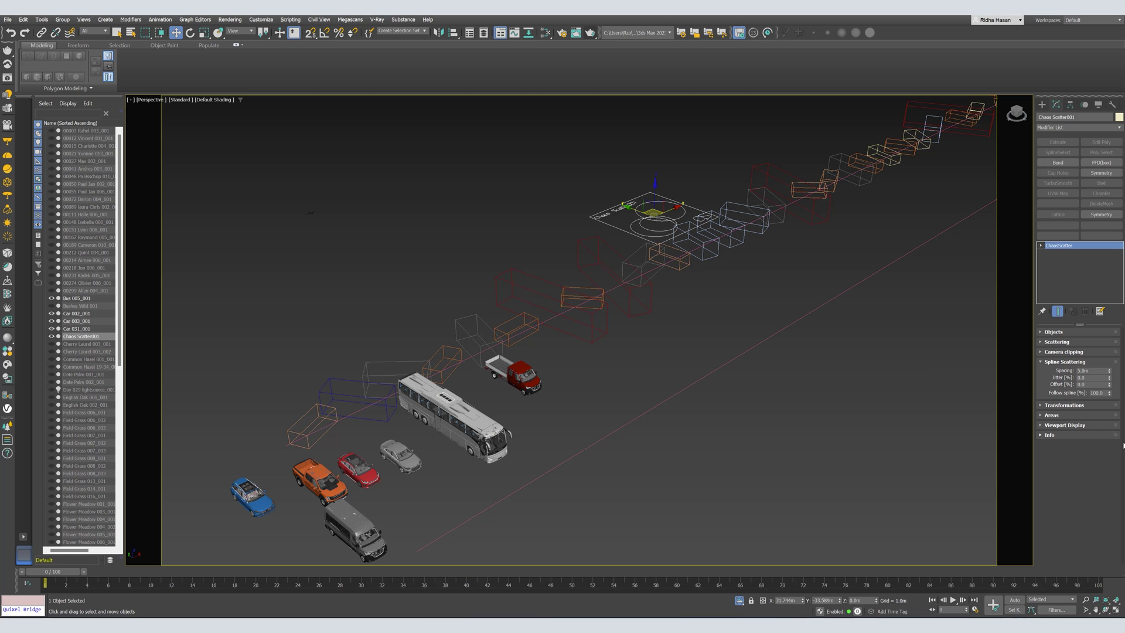
Set the Rotation Z From and To values both to 90°.
{"action": "left_click", "coordinate": [1072, 405]}
{"action": "left_click_drag", "start_coordinate": [1044, 476], "coordinate": [1041, 421]}
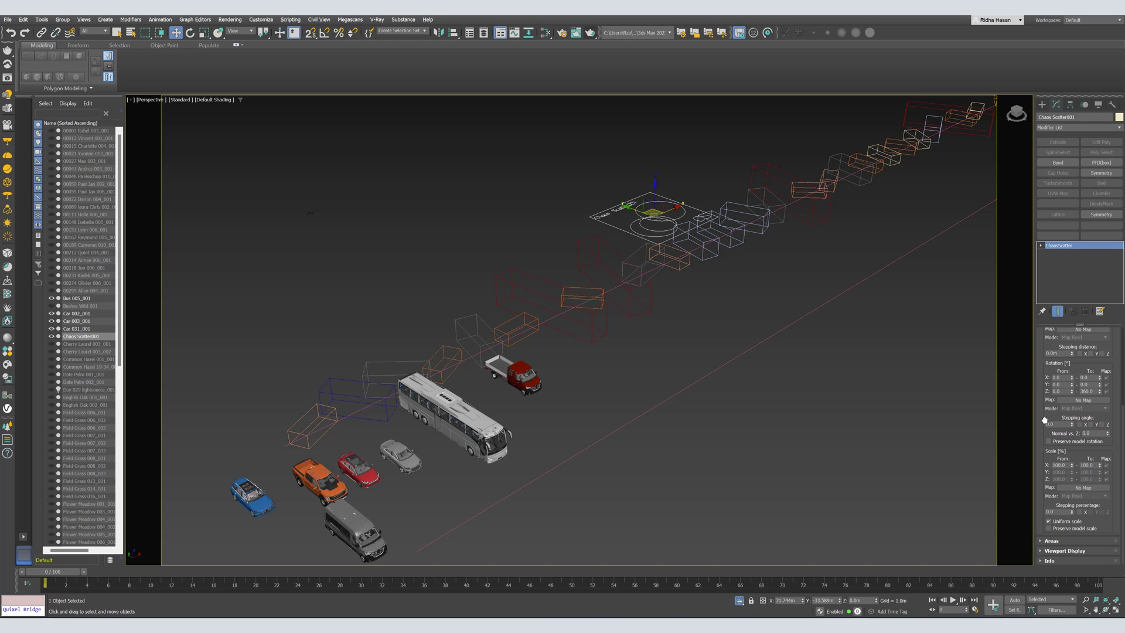
{"action": "scroll", "coordinate": [1046, 421], "scroll_direction": "up", "scroll_amount": 2}
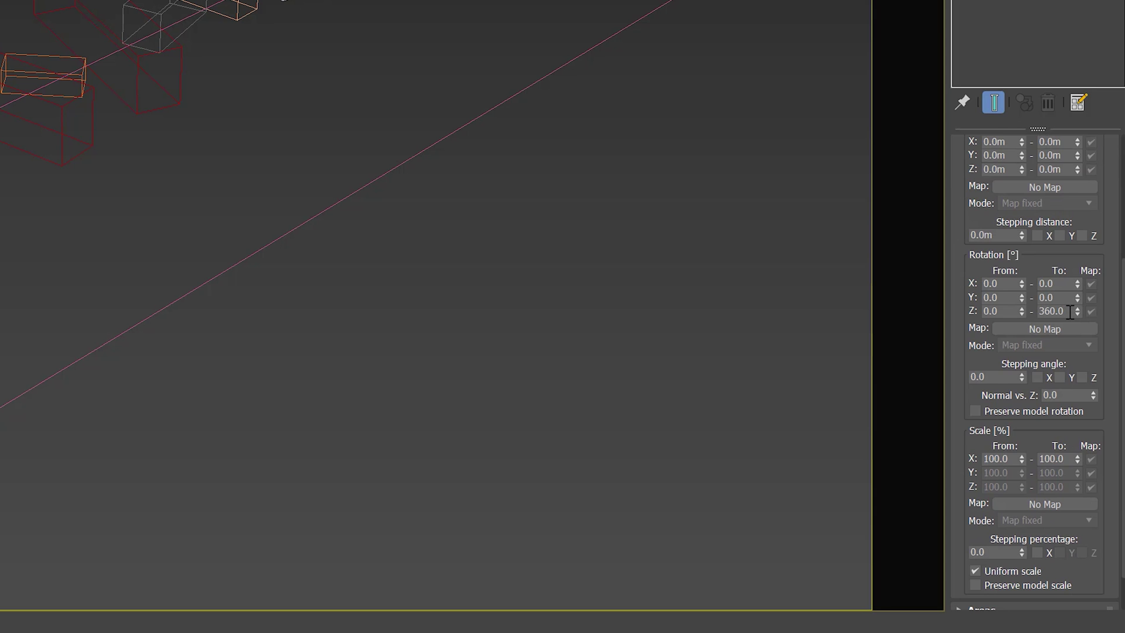
{"action": "double_click", "coordinate": [1093, 416]}
{"action": "type", "text": "90"}
{"action": "left_click_drag", "start_coordinate": [1008, 312], "coordinate": [969, 310]}
{"action": "type", "text": "90"}
{"action": "key", "text": "Tab"}
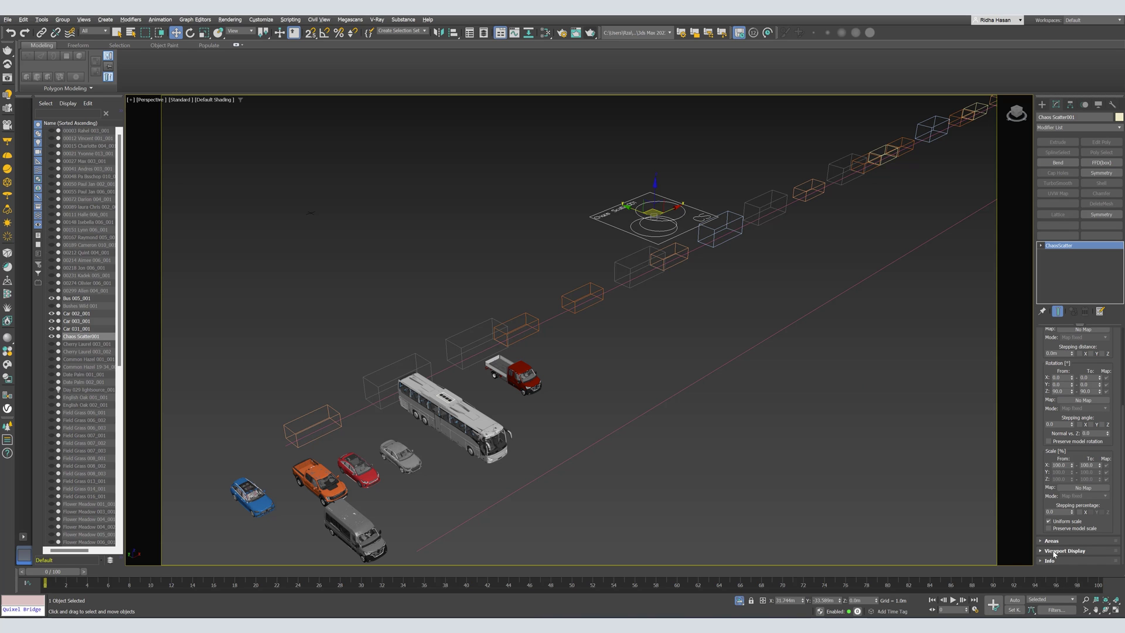
Set the Viewport Display Previz type to Point cloud.
{"action": "left_click", "coordinate": [1065, 551]}
{"action": "scroll", "coordinate": [1062, 528], "scroll_direction": "down", "scroll_amount": 2}
{"action": "left_click", "coordinate": [1090, 490]}
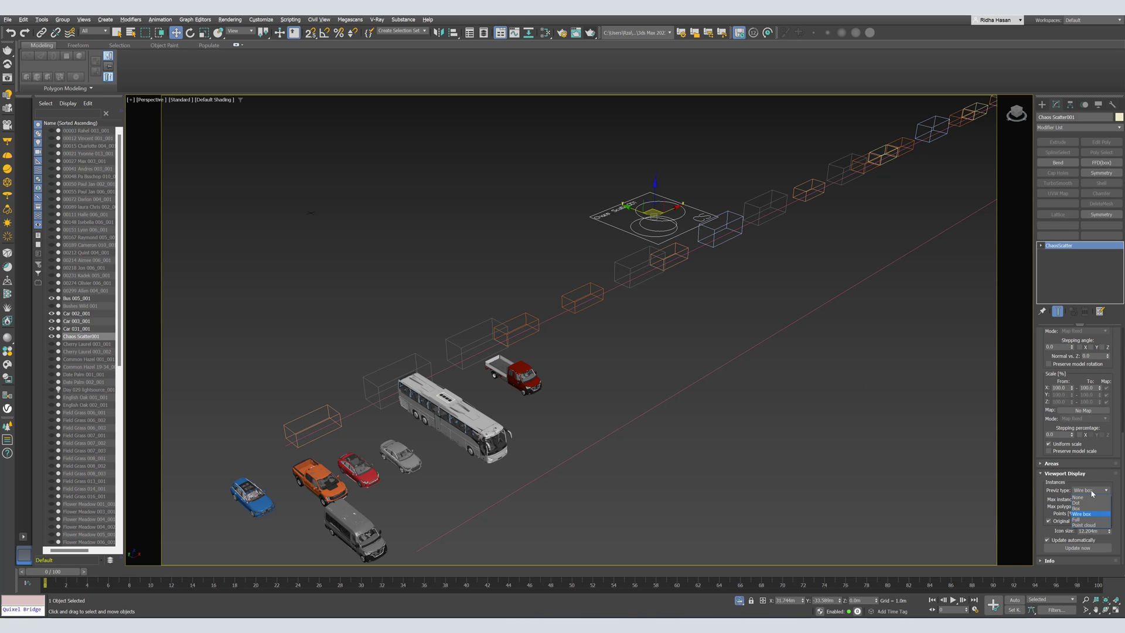
{"action": "left_click", "coordinate": [1084, 526]}
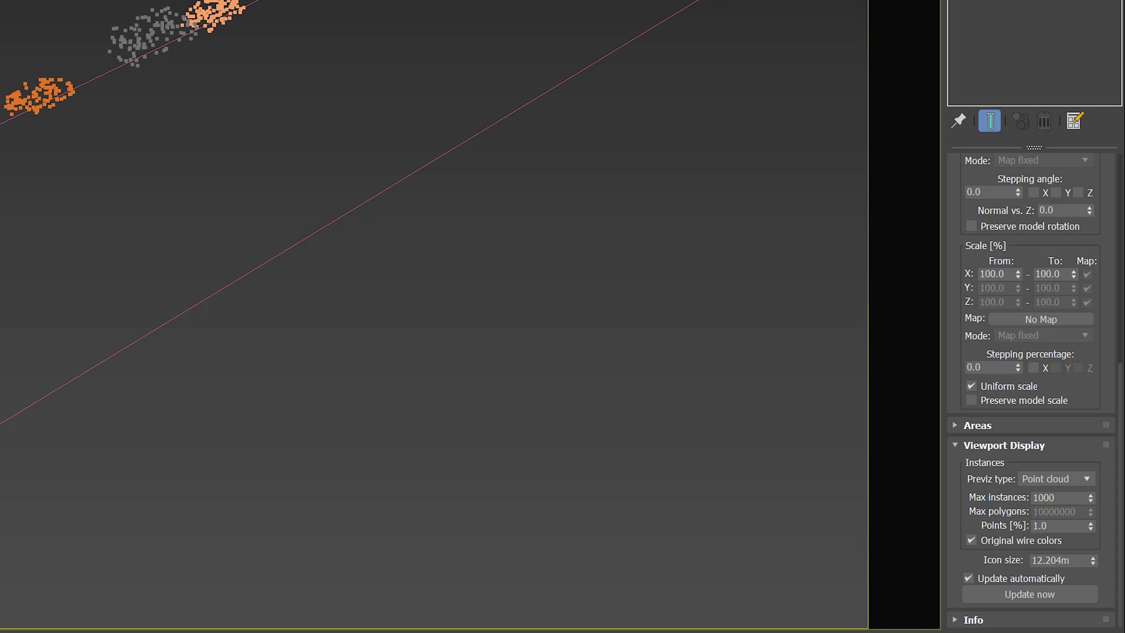
{"action": "scroll", "coordinate": [433, 316], "scroll_direction": "up", "scroll_amount": 3}
Set the Translation Y range from 4 m to -4 m, offsetting vehicles across the road.
{"action": "scroll", "coordinate": [434, 317], "scroll_direction": "down", "scroll_amount": 5}
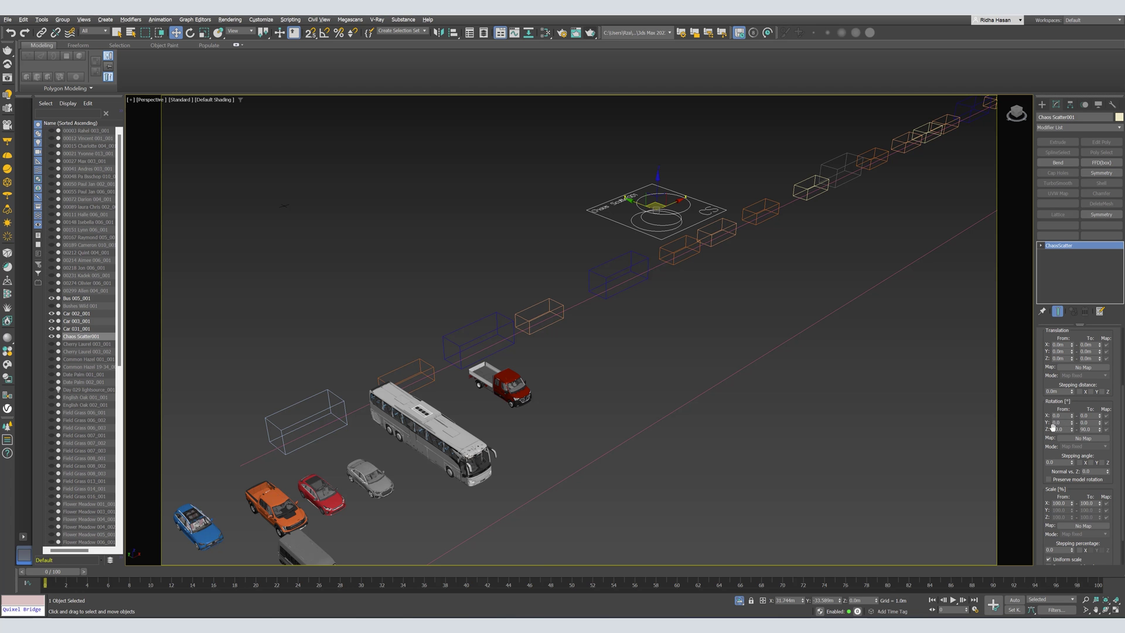
{"action": "scroll", "coordinate": [1046, 375], "scroll_direction": "up", "scroll_amount": 2}
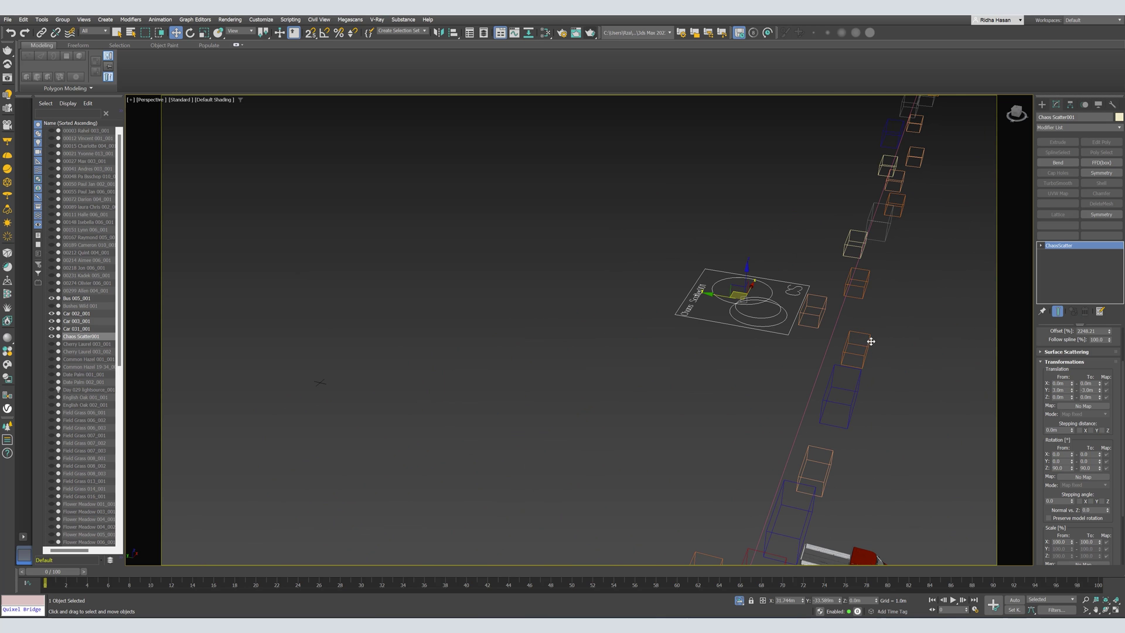
{"action": "middle_click_drag", "start_coordinate": [771, 326], "coordinate": [747, 323], "text": "alt"}
{"action": "middle_click_drag", "start_coordinate": [811, 297], "coordinate": [745, 291]}
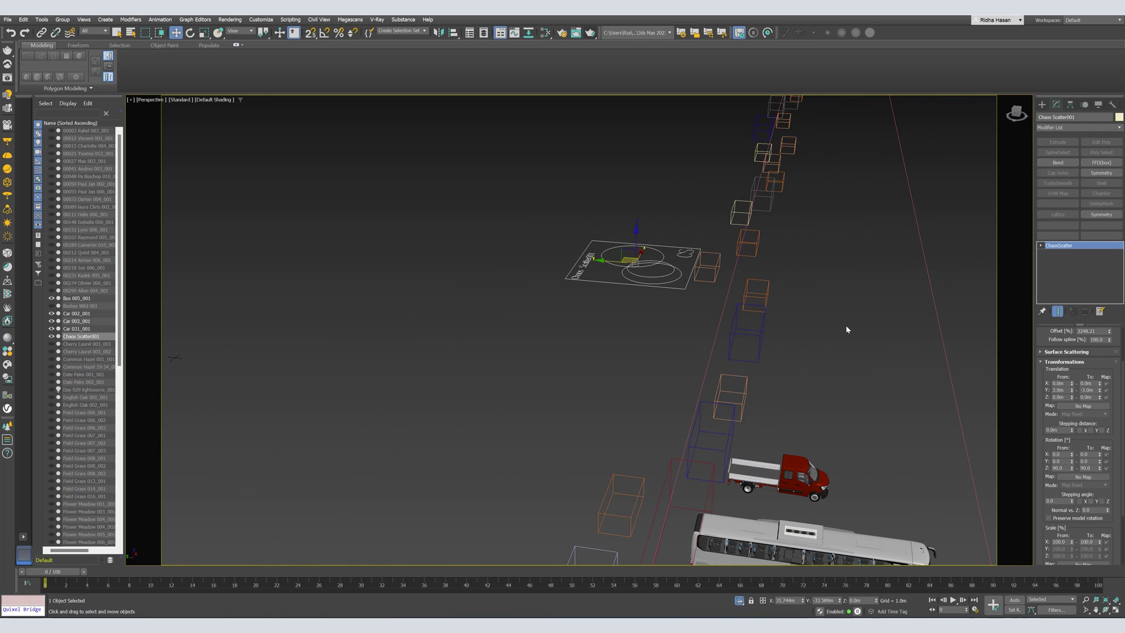
{"action": "double_click", "coordinate": [1061, 390]}
{"action": "type", "text": "4"}
{"action": "double_click", "coordinate": [1085, 391]}
{"action": "type", "text": "-3"}
{"action": "key", "text": "Return"}
{"action": "type", "text": "-4"}
{"action": "key", "text": "Return"}
{"action": "middle_click_drag", "start_coordinate": [661, 293], "coordinate": [669, 294], "text": "alt"}
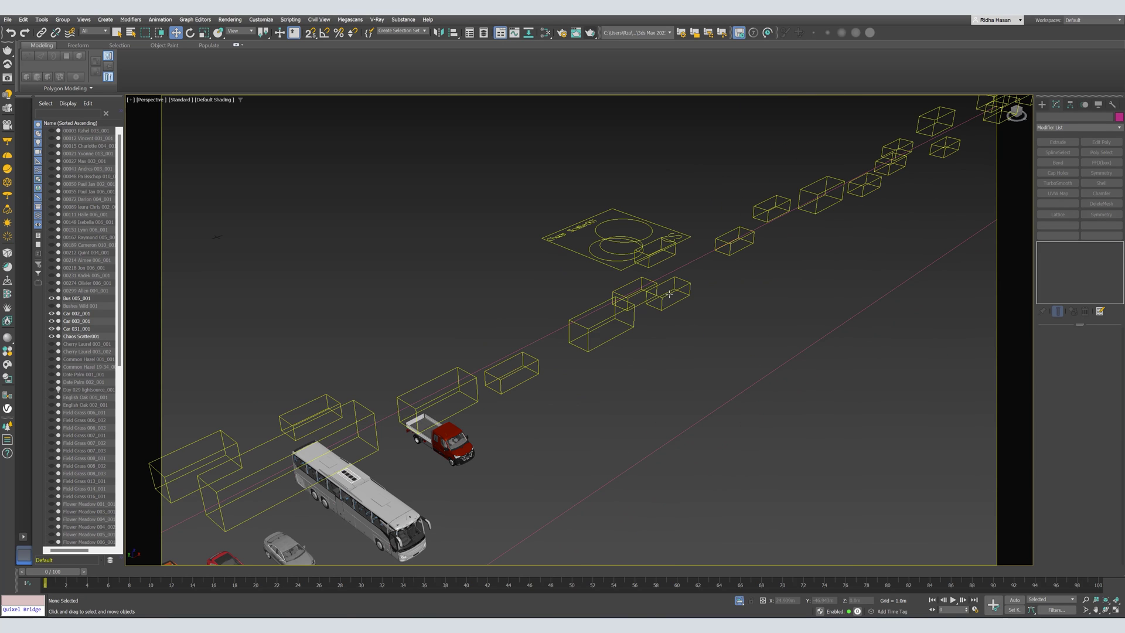
{"action": "scroll", "coordinate": [695, 408], "scroll_direction": "down", "scroll_amount": 5}
{"action": "scroll", "coordinate": [691, 406], "scroll_direction": "up", "scroll_amount": 6}
Shift-move Chaos Scatter001 to make a copy, Chaos Scatter002.
{"action": "left_click", "coordinate": [503, 320]}
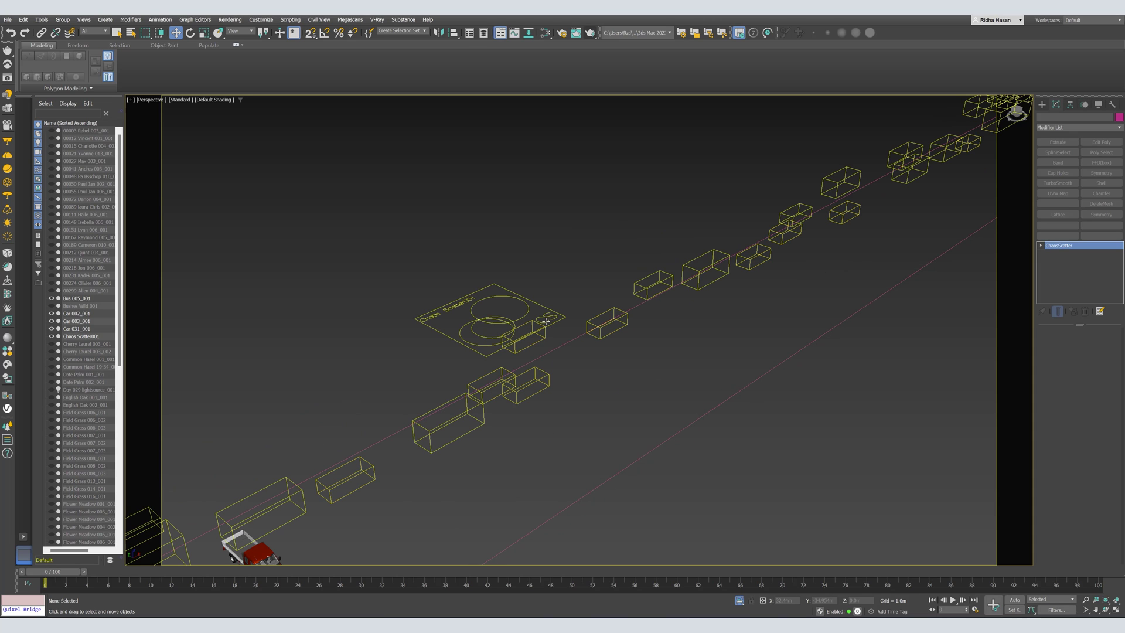
{"action": "left_click", "coordinate": [507, 321]}
{"action": "left_click_drag", "start_coordinate": [508, 321], "coordinate": [788, 451], "text": "shift"}
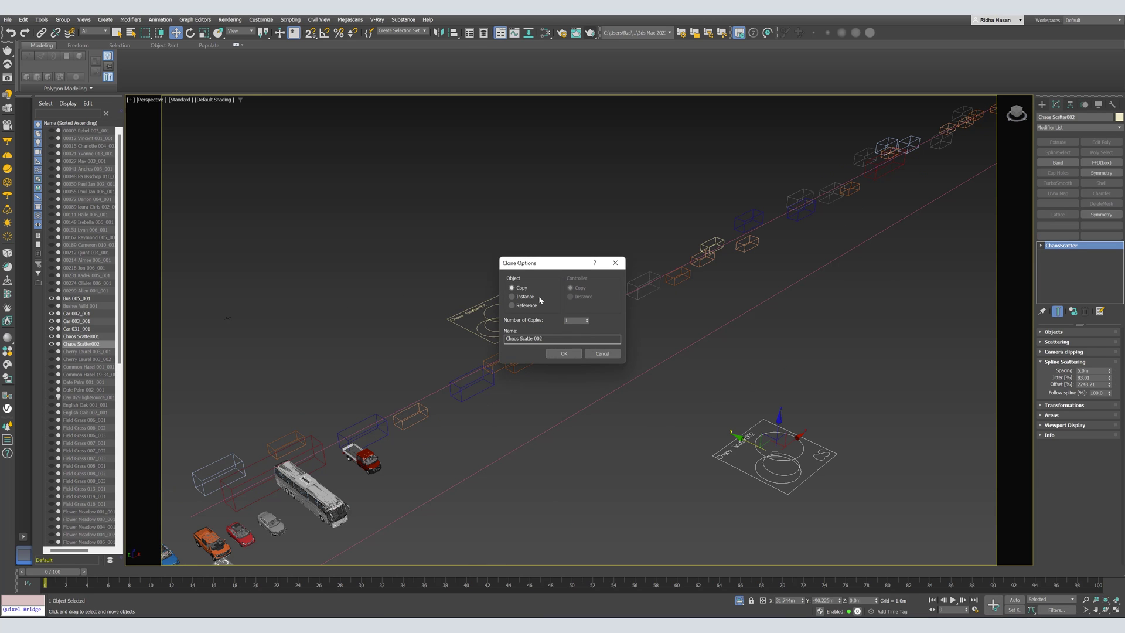
{"action": "left_click", "coordinate": [564, 354]}
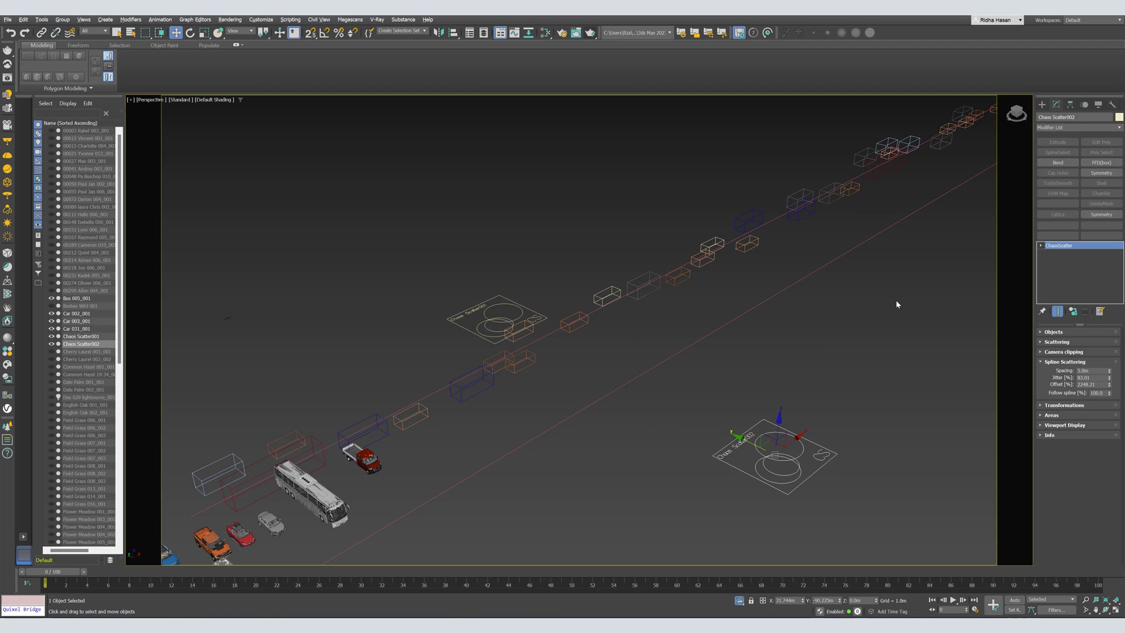
Replace Shape001 with the second road line as the copy's scatter target.
{"action": "left_click", "coordinate": [1054, 333]}
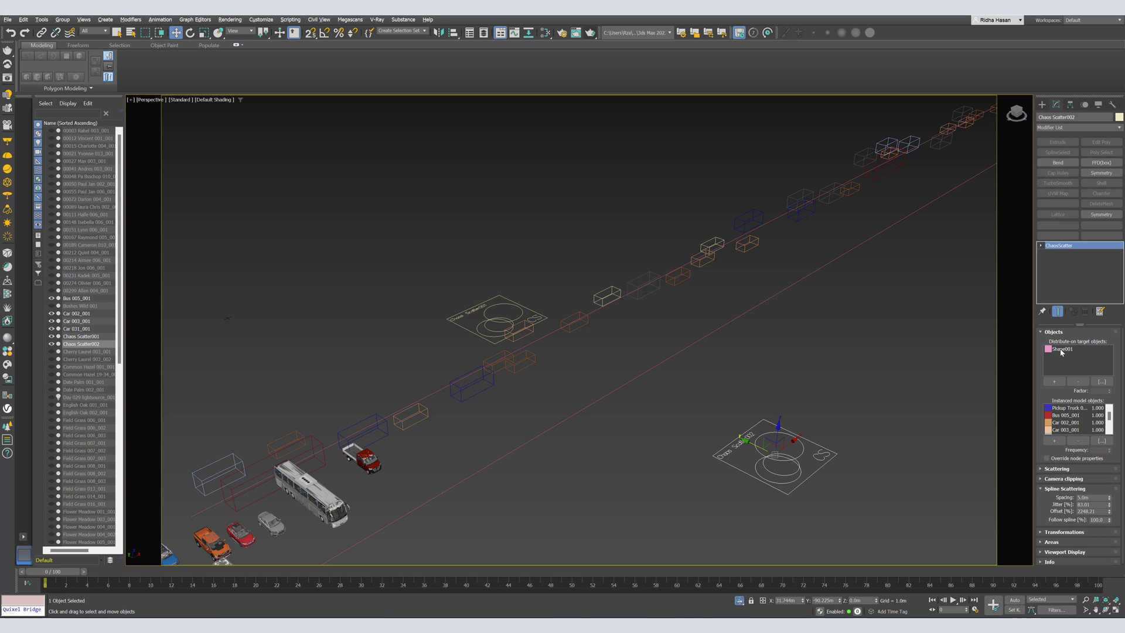
{"action": "left_click", "coordinate": [1062, 350]}
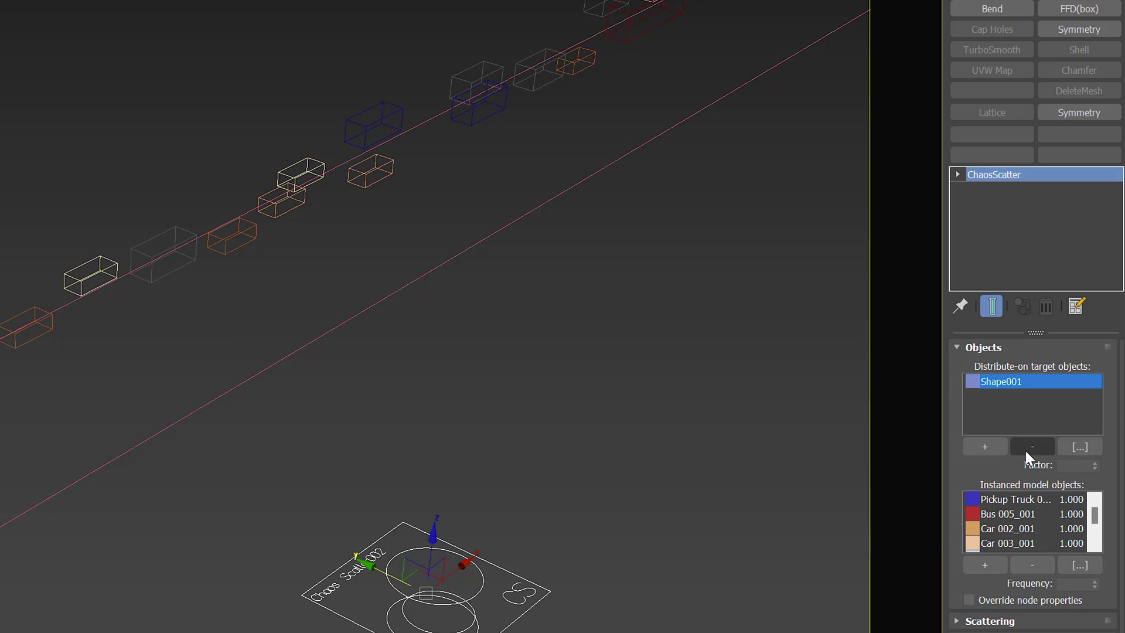
{"action": "left_click", "coordinate": [1027, 448]}
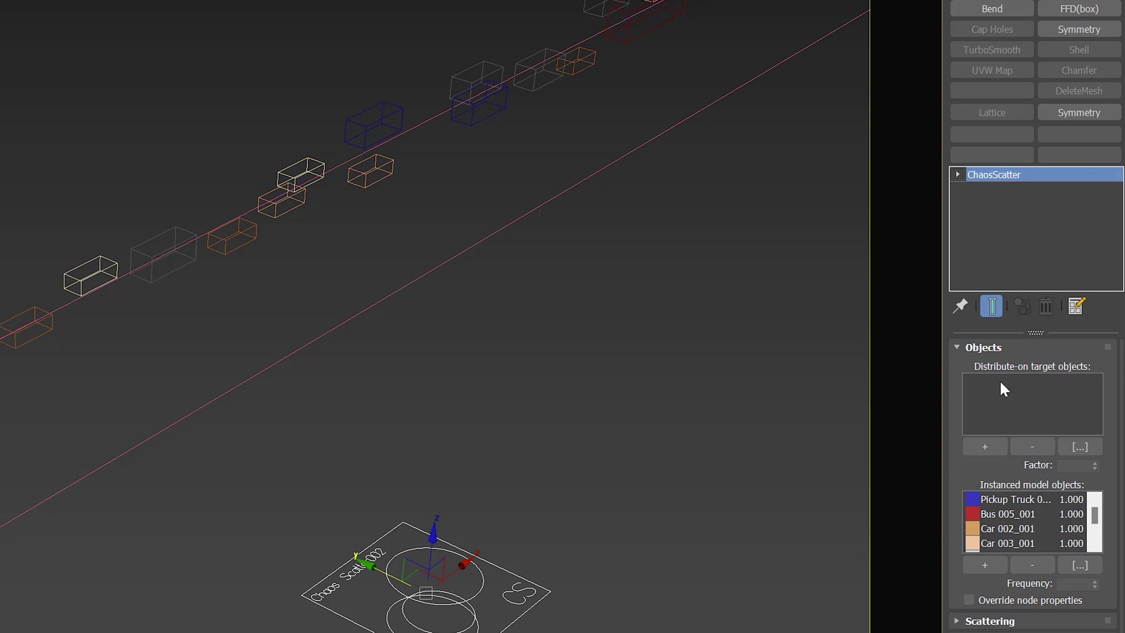
{"action": "left_click", "coordinate": [977, 448]}
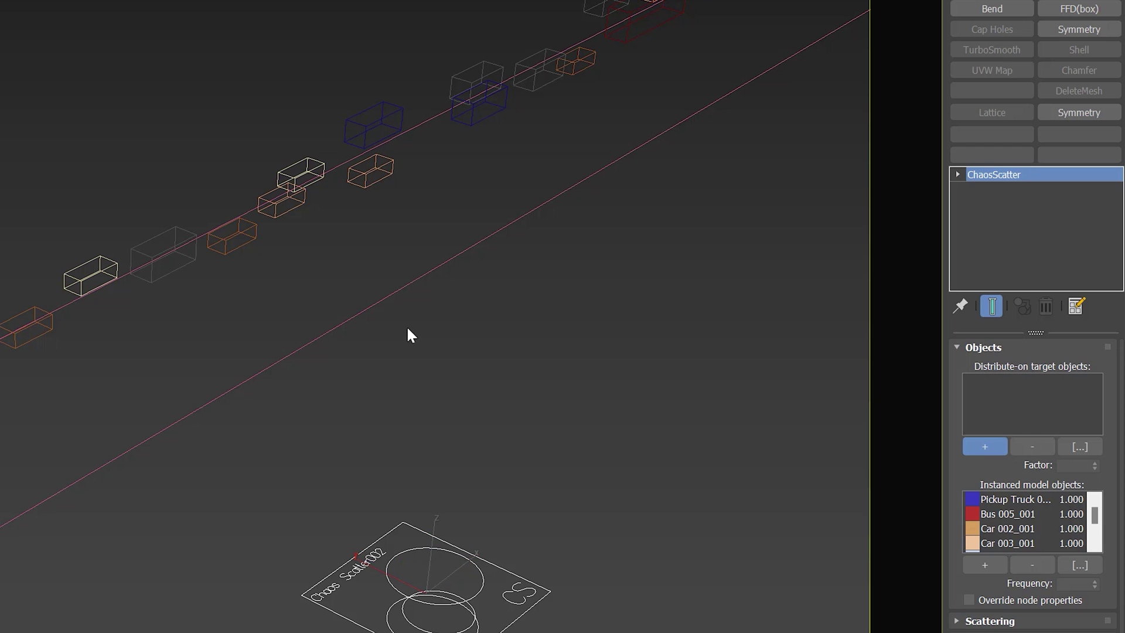
{"action": "left_click", "coordinate": [374, 302]}
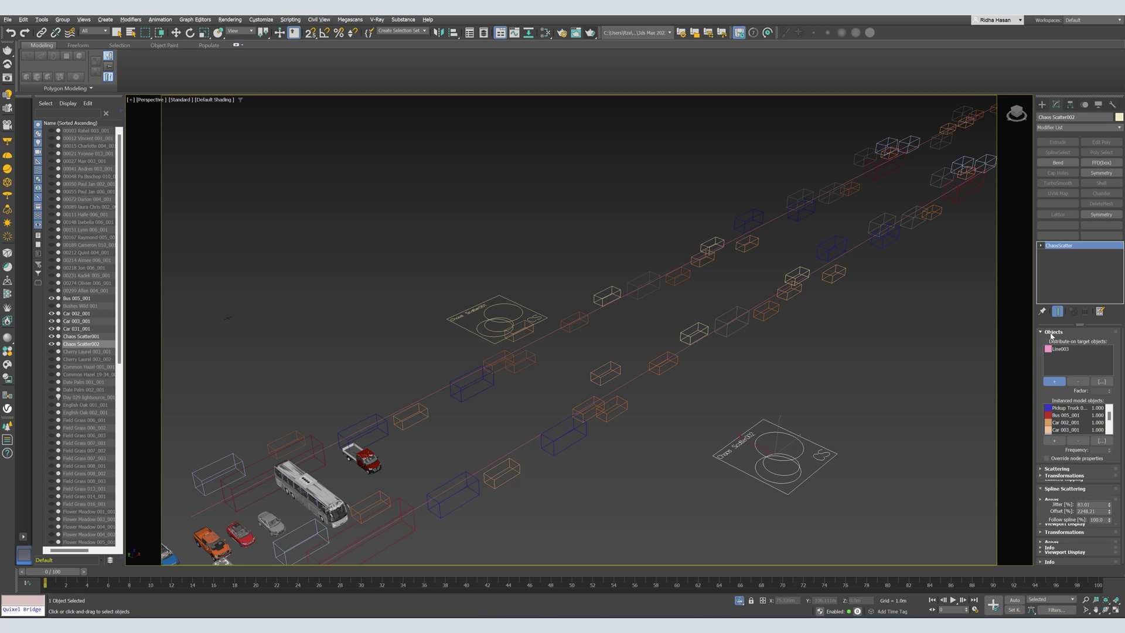
Set Chaos Scatter002's Rotation Z From value to -90°.
{"action": "left_click", "coordinate": [1053, 332]}
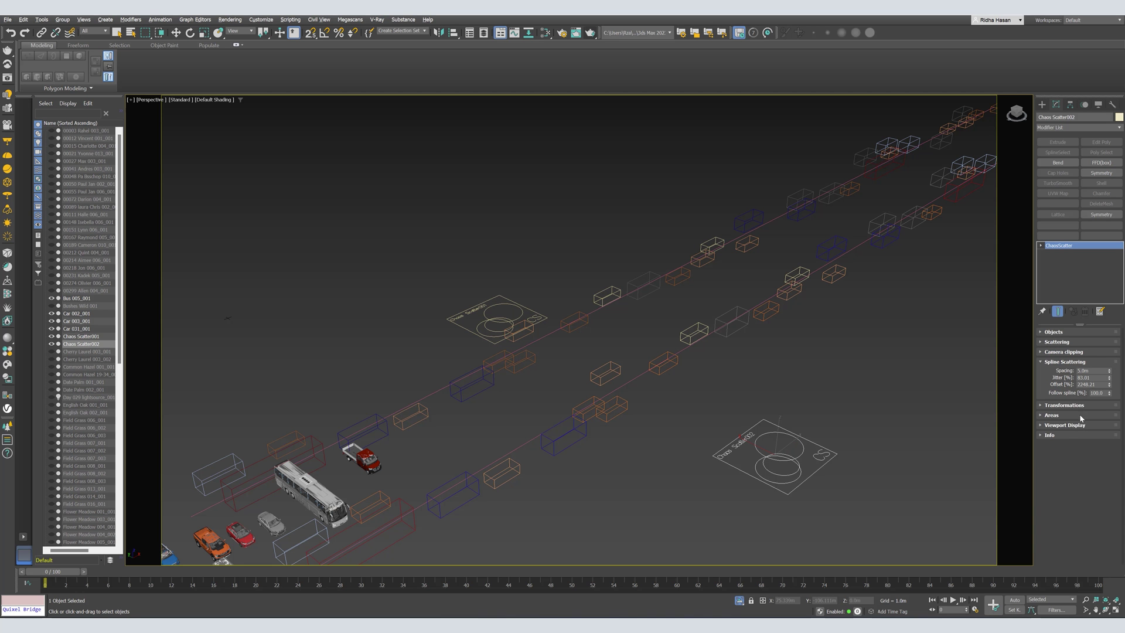
{"action": "left_click", "coordinate": [1062, 406]}
{"action": "scroll", "coordinate": [1055, 434], "scroll_direction": "down", "scroll_amount": 3}
{"action": "left_click_drag", "start_coordinate": [1039, 448], "coordinate": [1035, 398]}
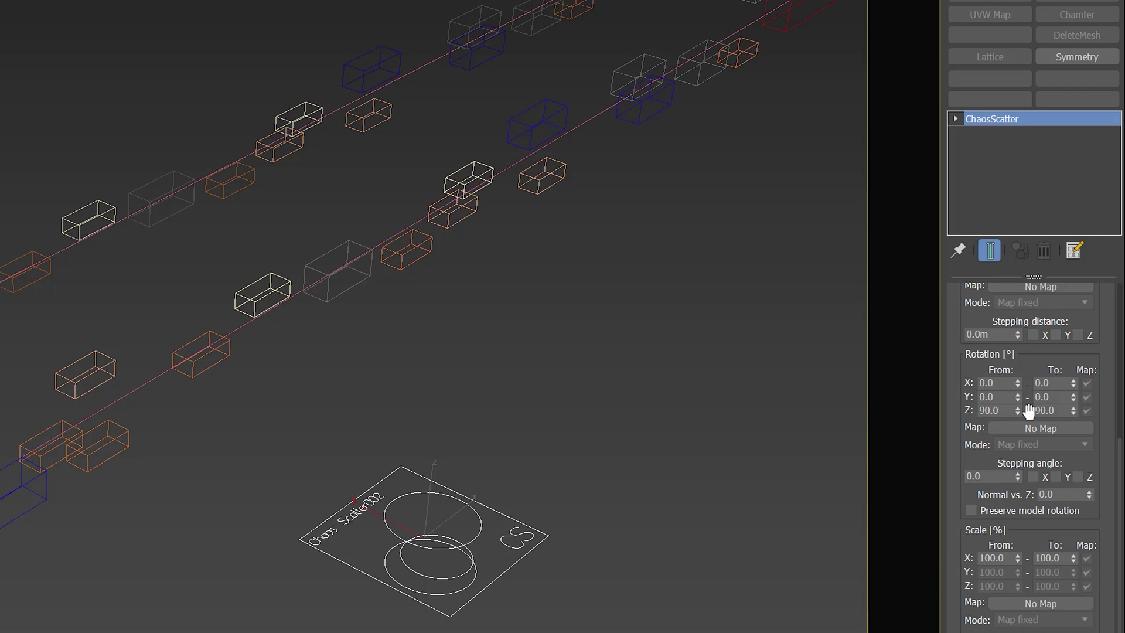
{"action": "double_click", "coordinate": [1000, 411]}
{"action": "type", "text": "-90"}
{"action": "key", "text": "Return"}
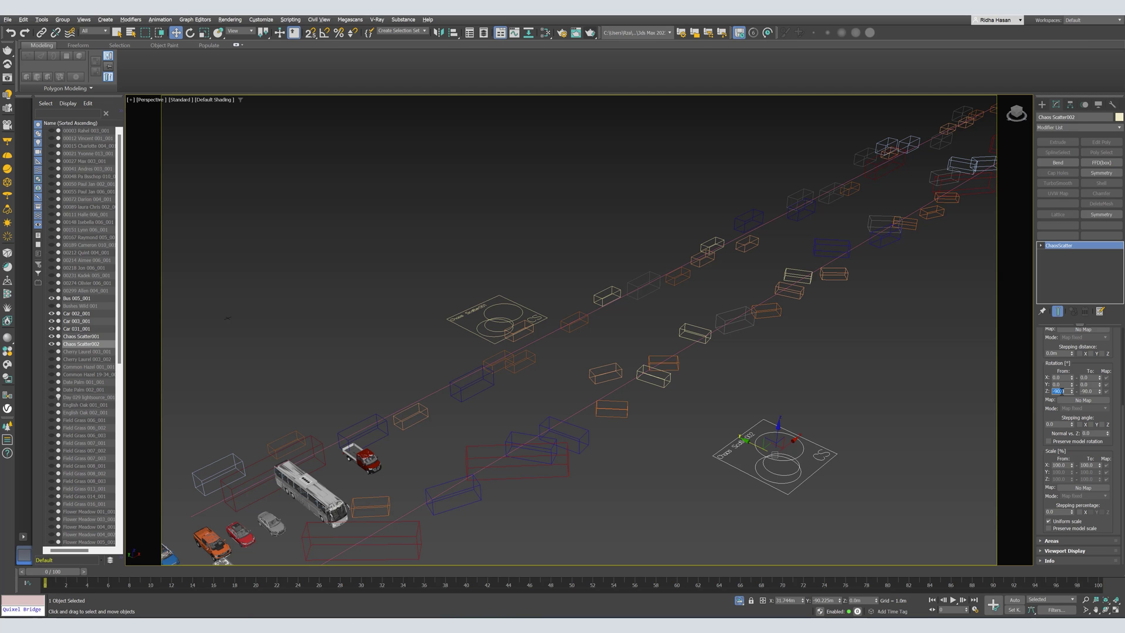
{"action": "key", "text": "Return"}
{"action": "scroll", "coordinate": [562, 419], "scroll_direction": "up", "scroll_amount": 4}
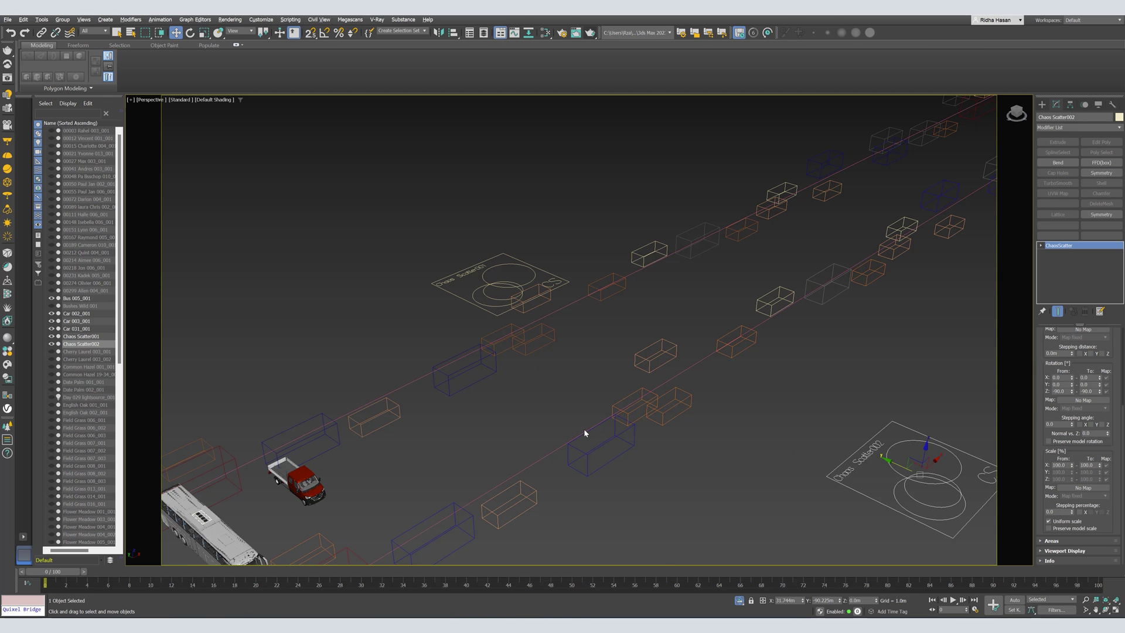
Switch the scatter preview back to full models and inspect the vehicles along the road.
{"action": "left_click", "coordinate": [1057, 551]}
{"action": "left_click", "coordinate": [1091, 490]}
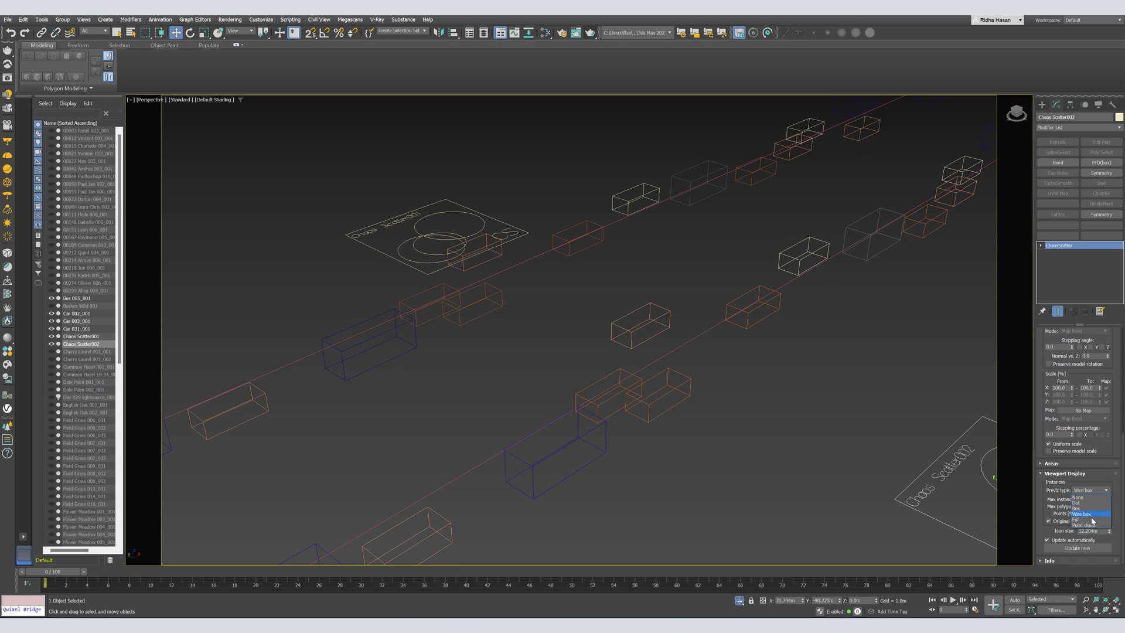
{"action": "left_click", "coordinate": [1082, 519]}
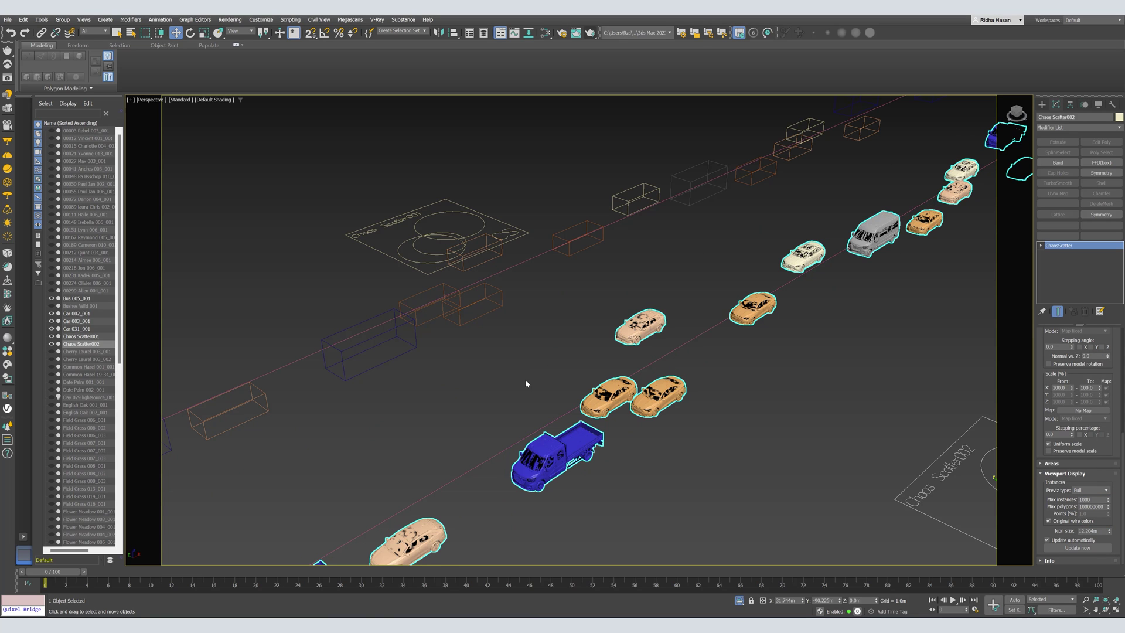
{"action": "middle_click_drag", "start_coordinate": [521, 408], "coordinate": [488, 364]}
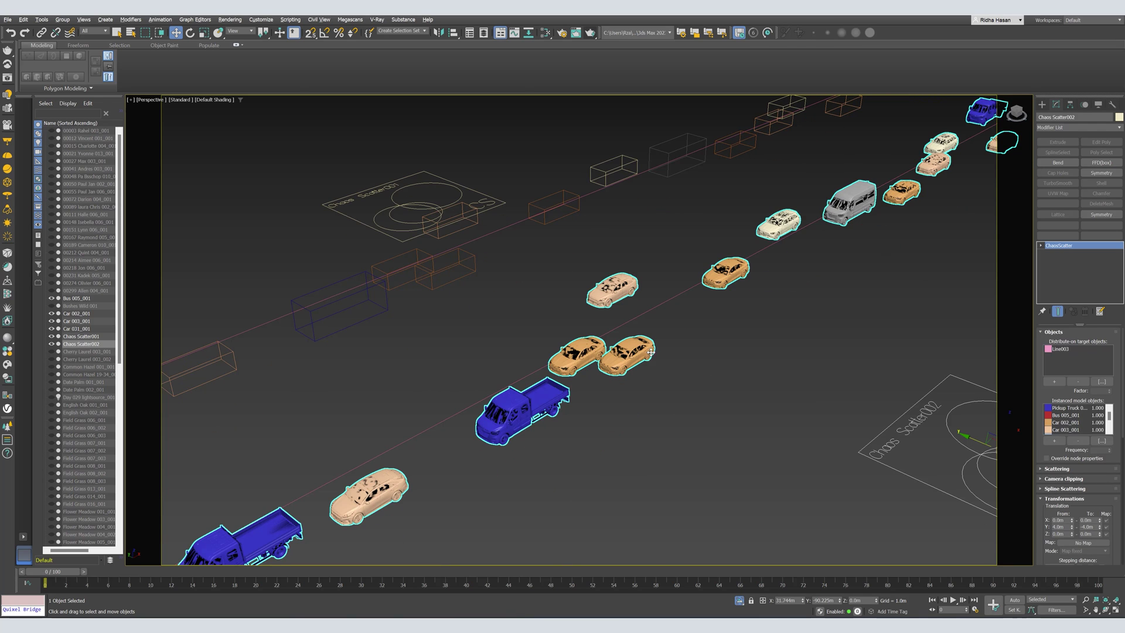
{"action": "middle_click_drag", "start_coordinate": [650, 354], "coordinate": [771, 275]}
{"action": "scroll", "coordinate": [672, 375], "scroll_direction": "down", "scroll_amount": 5}
{"action": "scroll", "coordinate": [674, 384], "scroll_direction": "up", "scroll_amount": 3}
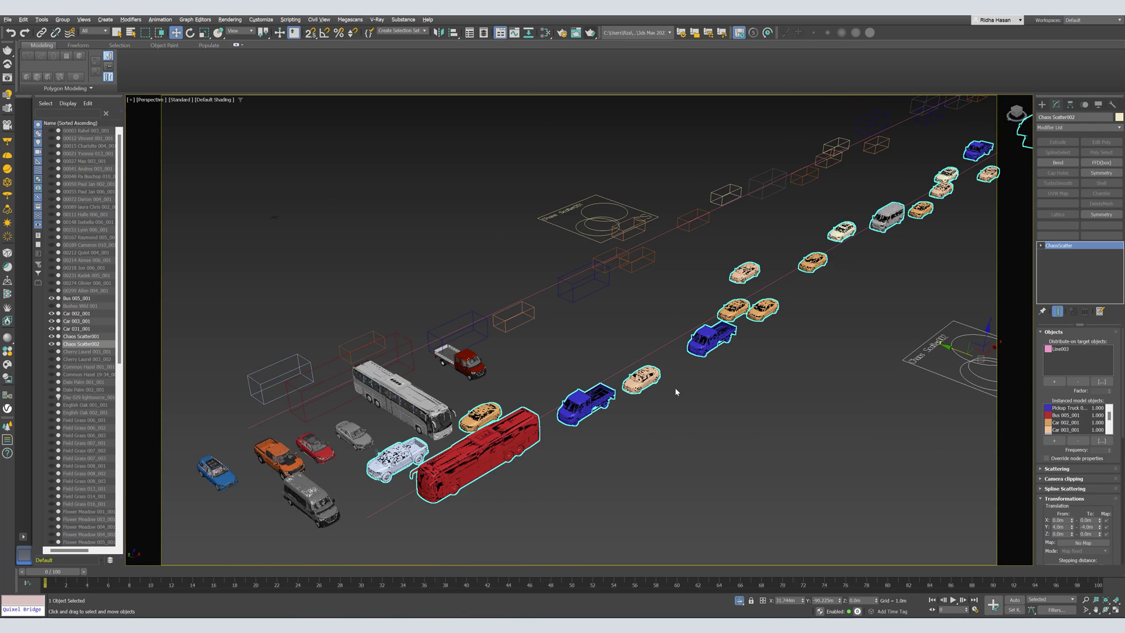
{"action": "middle_click_drag", "start_coordinate": [675, 391], "coordinate": [528, 426]}
{"action": "scroll", "coordinate": [522, 430], "scroll_direction": "up", "scroll_amount": 4}
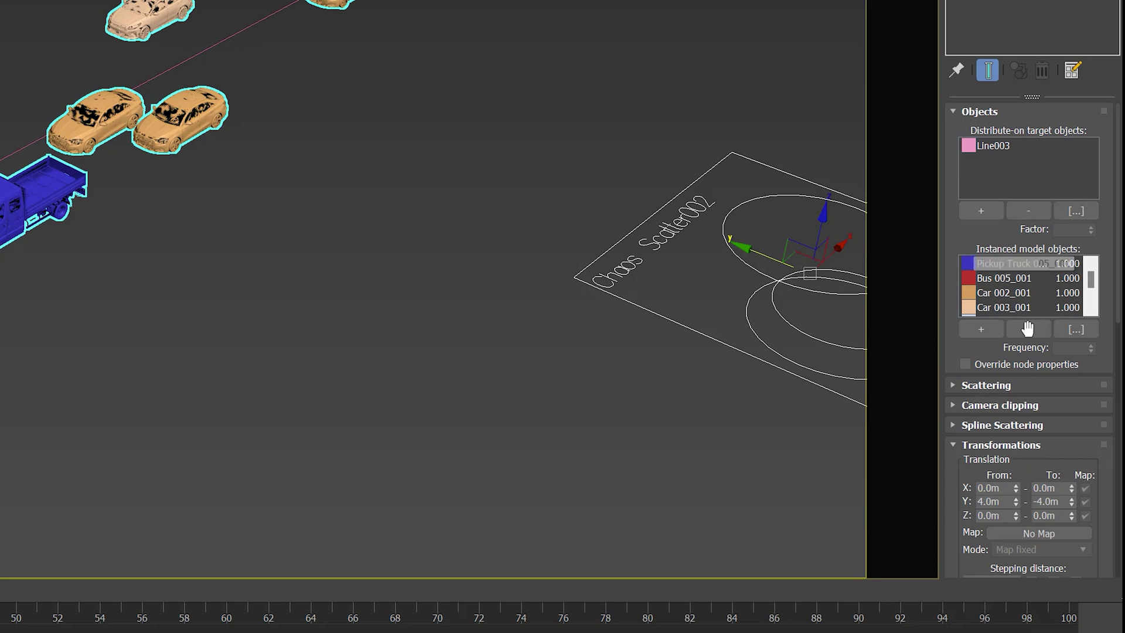
Set the Pickup Truck and Bus 005_001 frequencies to 0.5.
{"action": "left_click", "coordinate": [1004, 264]}
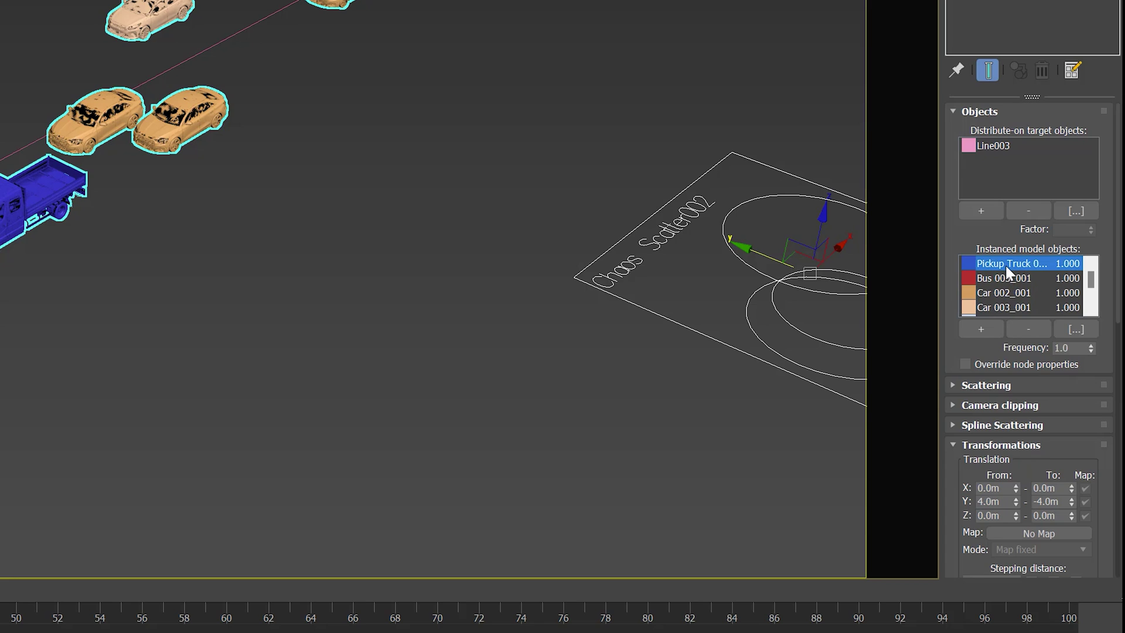
{"action": "left_click", "coordinate": [1064, 347]}
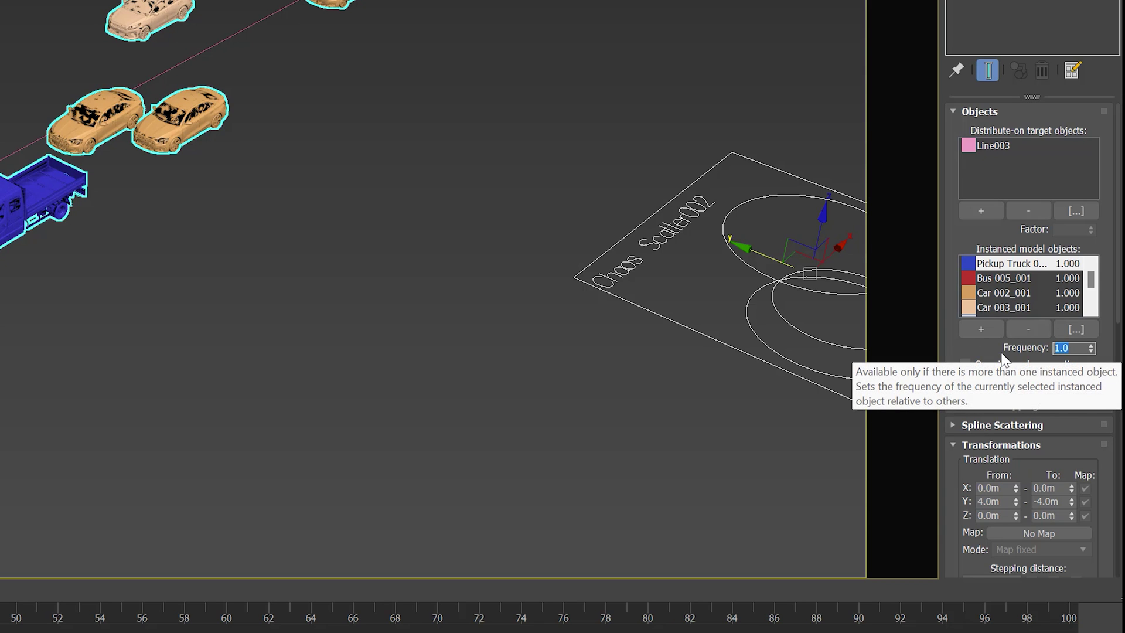
{"action": "type", "text": "0.5"}
{"action": "key", "text": "Return"}
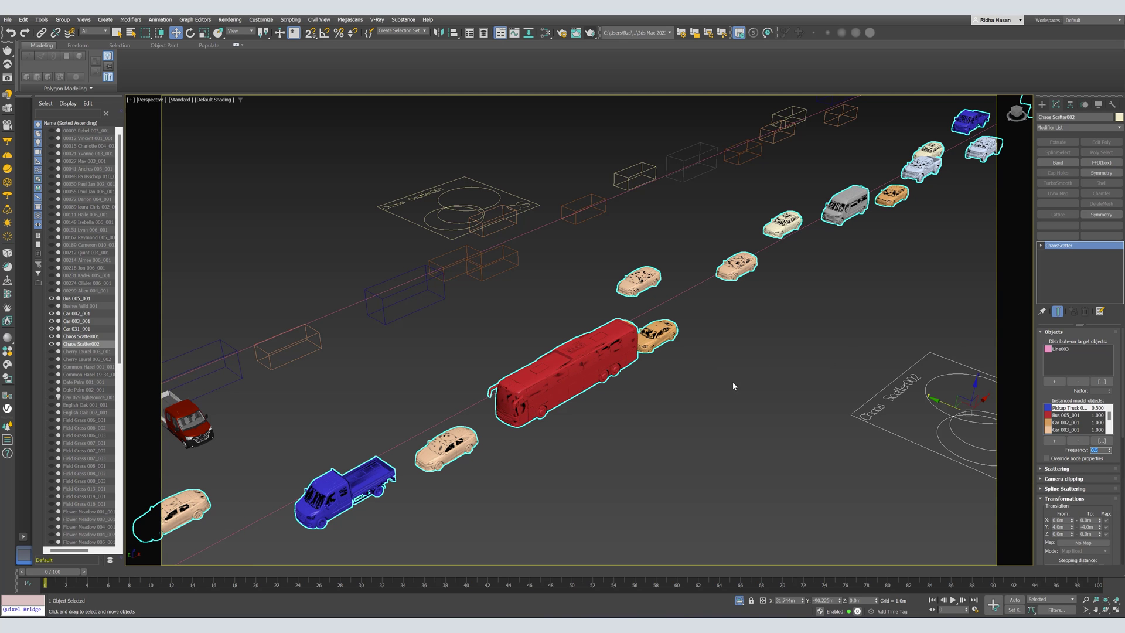
{"action": "left_click", "coordinate": [1065, 415]}
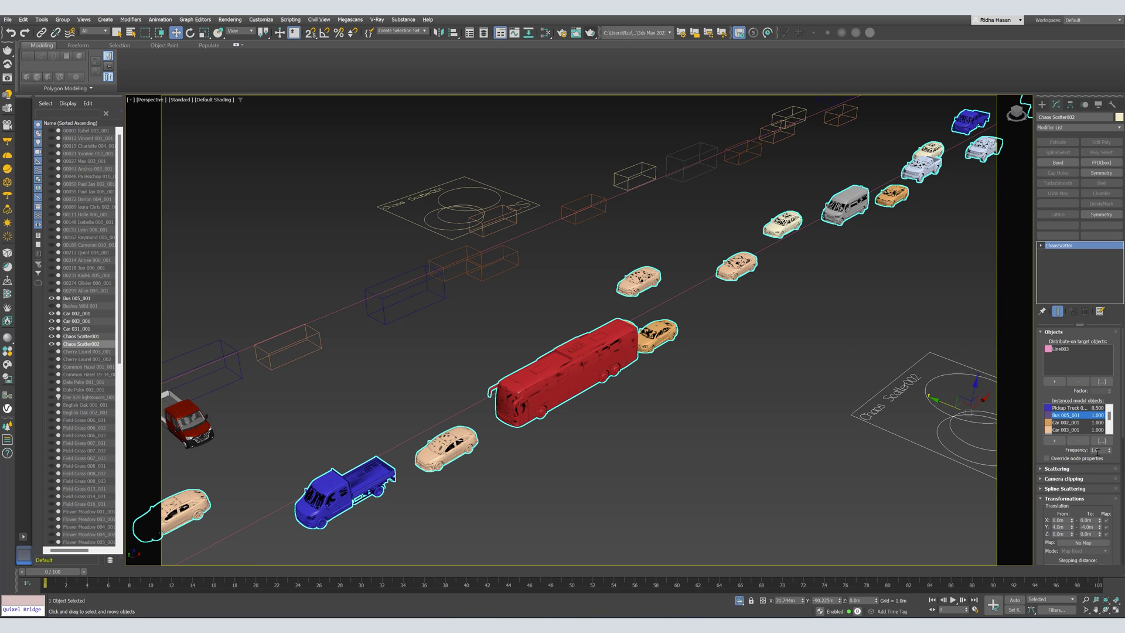
{"action": "double_click", "coordinate": [1076, 464]}
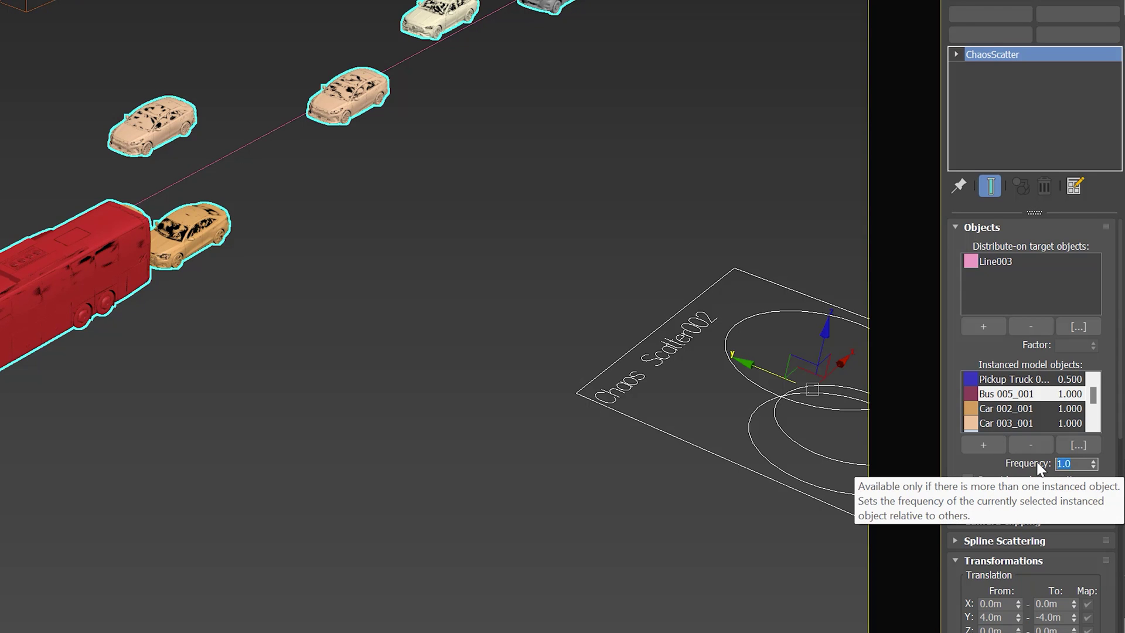
{"action": "type", "text": "0.5"}
{"action": "key", "text": "Return"}
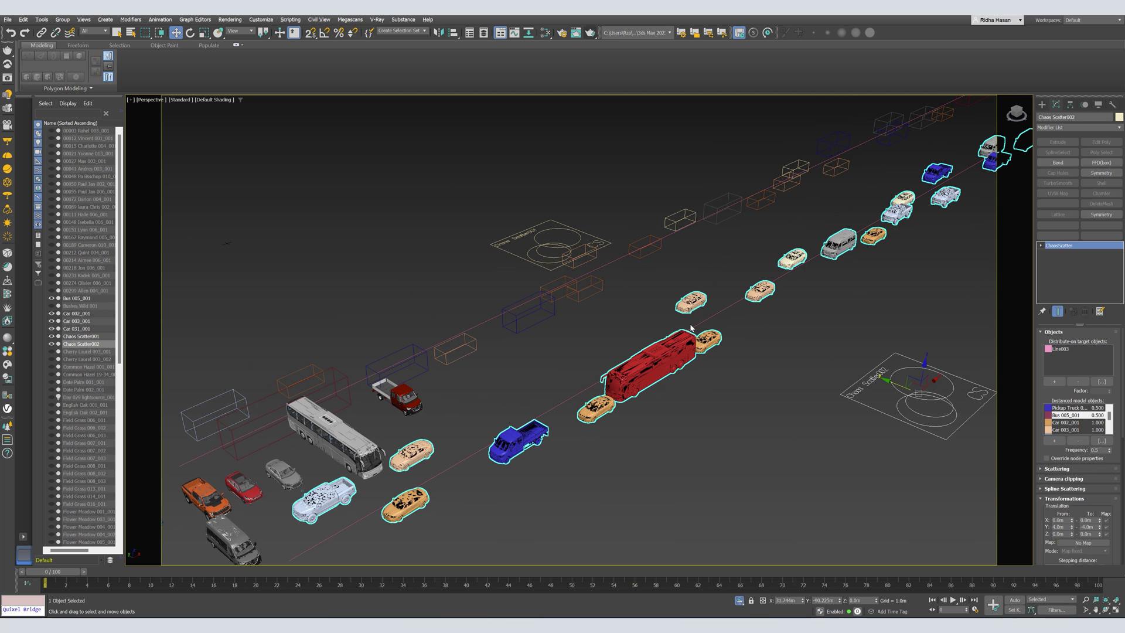
{"action": "scroll", "coordinate": [651, 396], "scroll_direction": "down", "scroll_amount": 3}
{"action": "scroll", "coordinate": [553, 375], "scroll_direction": "up", "scroll_amount": 2}
{"action": "middle_click_drag", "start_coordinate": [554, 375], "coordinate": [672, 353]}
End Isolate to show the whole park scene again.
{"action": "left_click", "coordinate": [672, 352]}
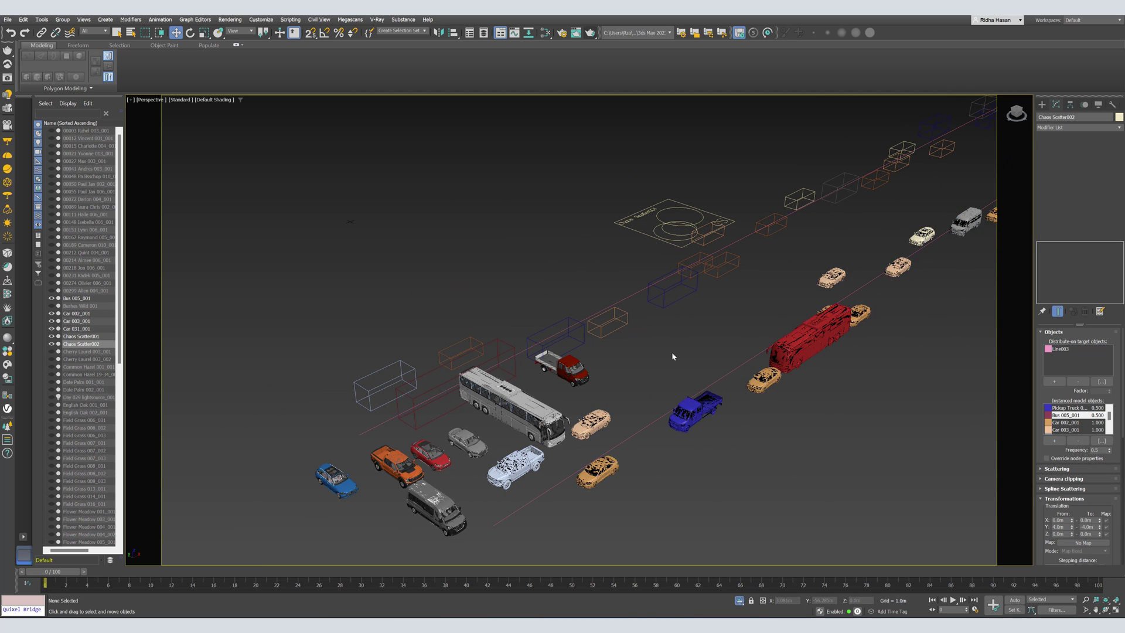
{"action": "right_click", "coordinate": [673, 354]}
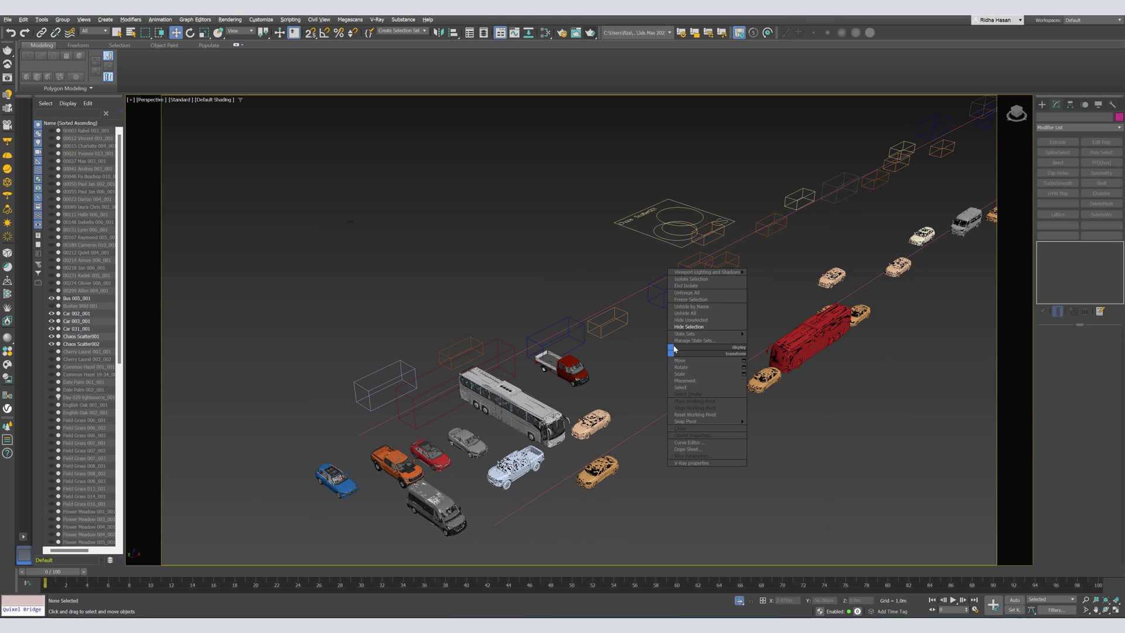
{"action": "left_click", "coordinate": [690, 286]}
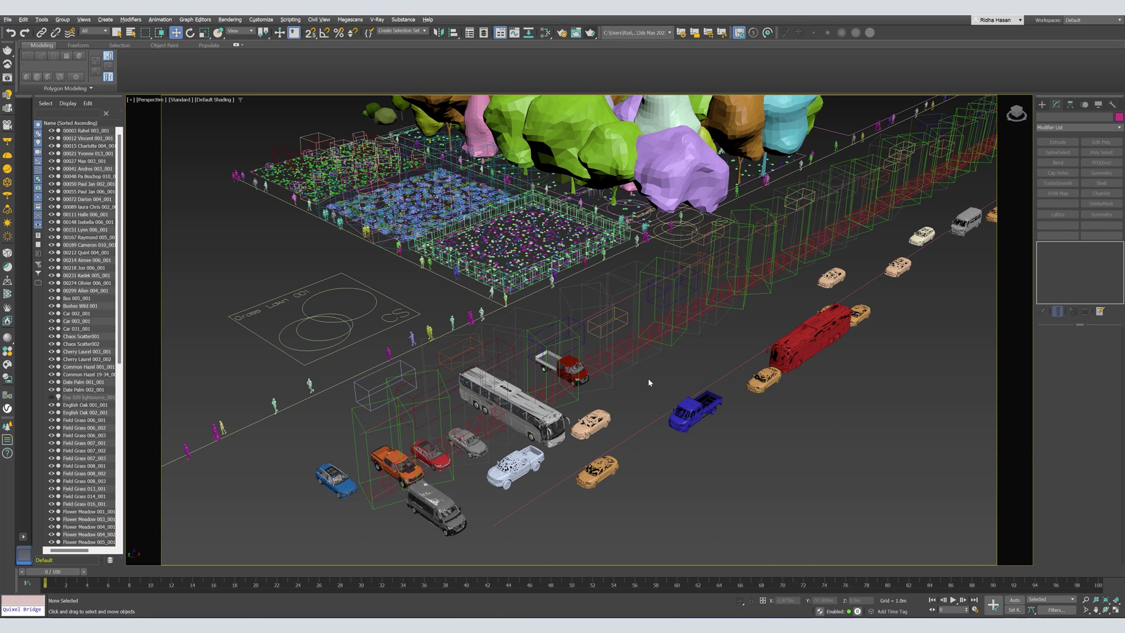
Render the park from VRayCam001, then load the earlier orange-tree render from history.
{"action": "key", "text": "c"}
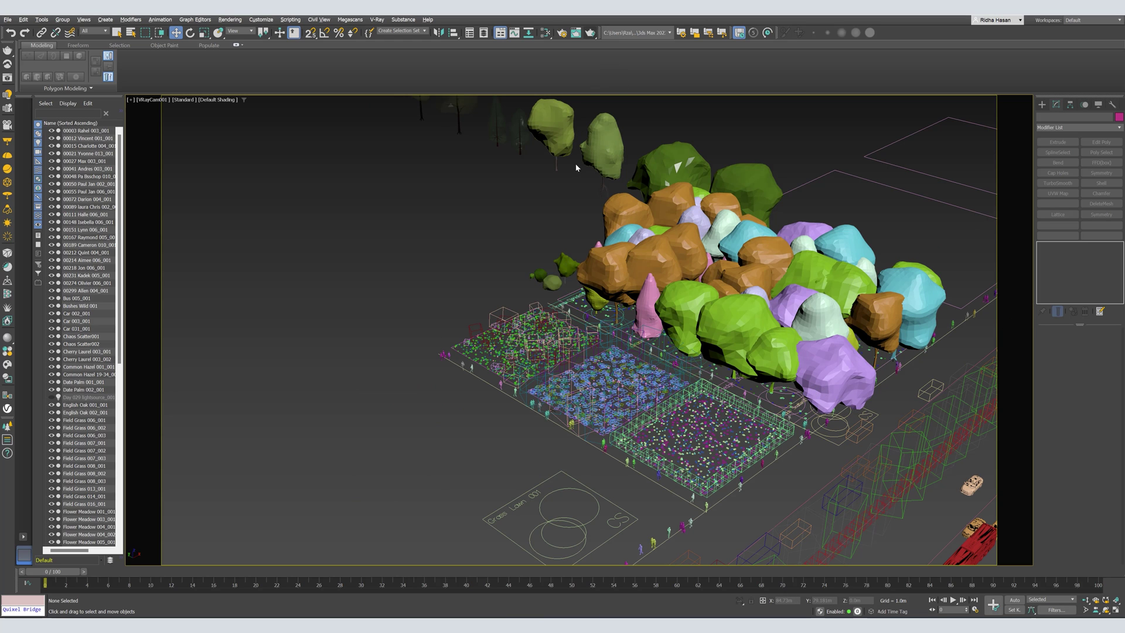
{"action": "left_click", "coordinate": [592, 34]}
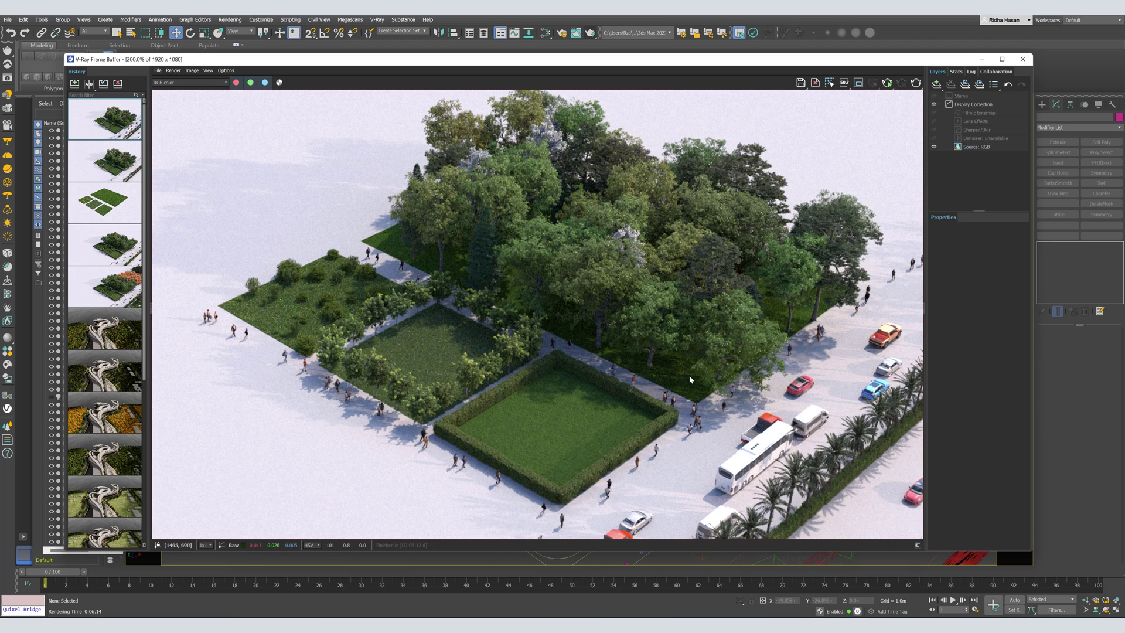
{"action": "scroll", "coordinate": [690, 379], "scroll_direction": "down", "scroll_amount": 2}
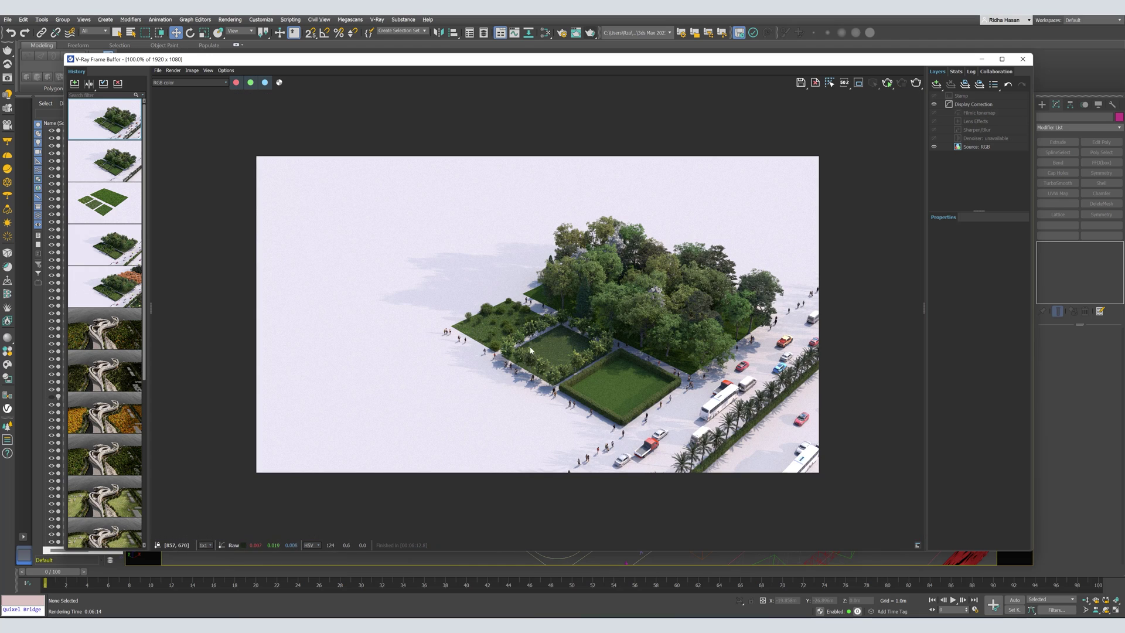
{"action": "double_click", "coordinate": [109, 287]}
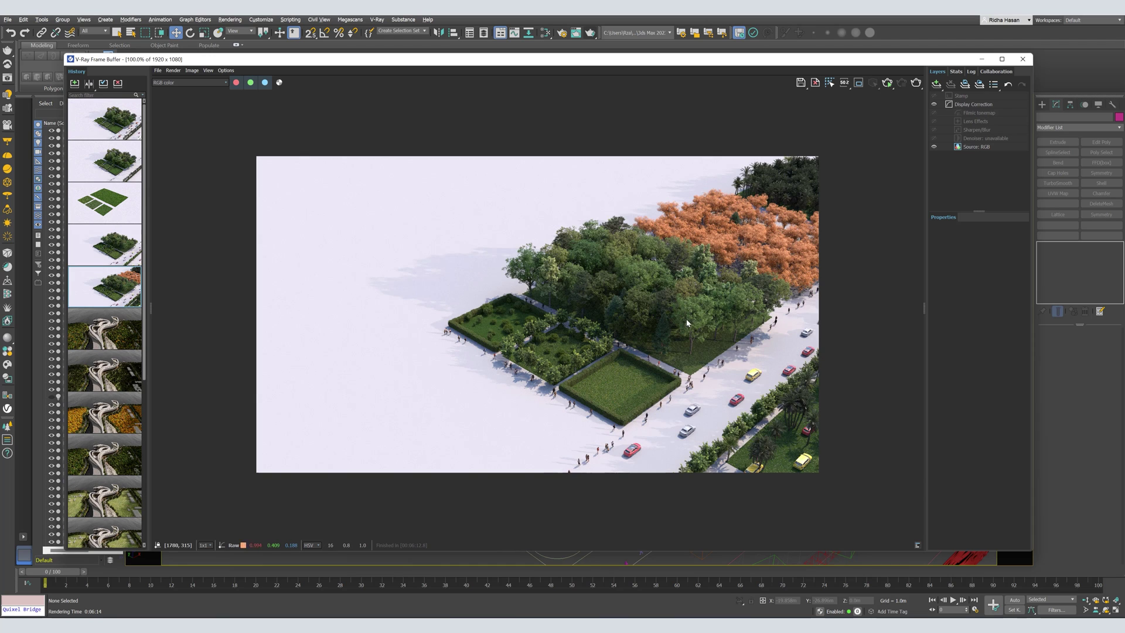
{"action": "scroll", "coordinate": [103, 377], "scroll_direction": "down", "scroll_amount": 5}
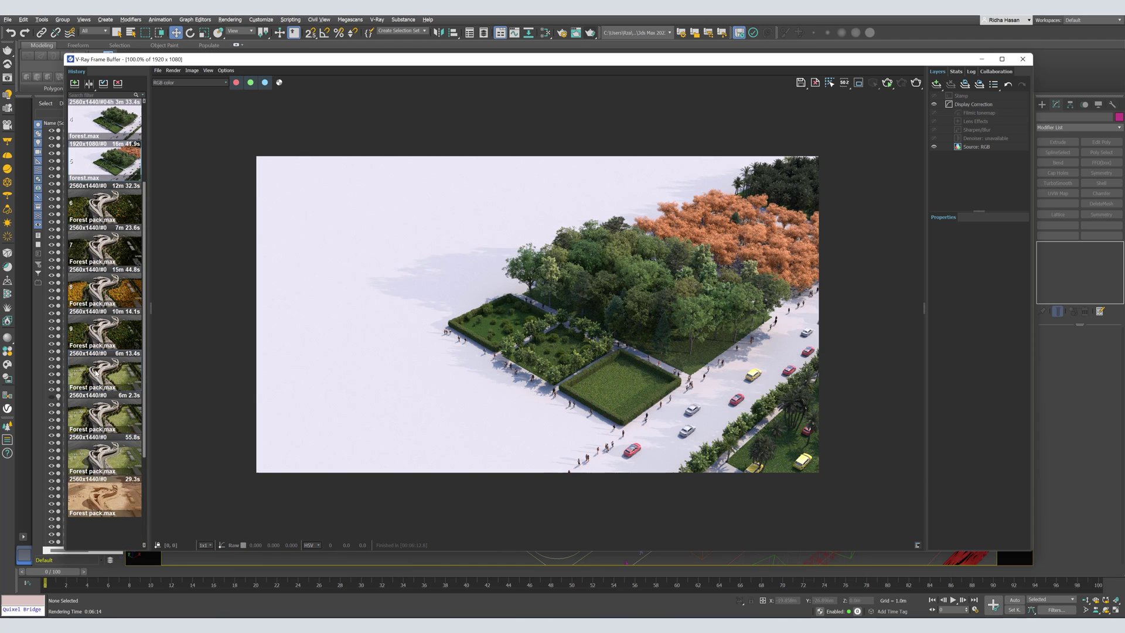
{"action": "scroll", "coordinate": [103, 376], "scroll_direction": "up", "scroll_amount": 3}
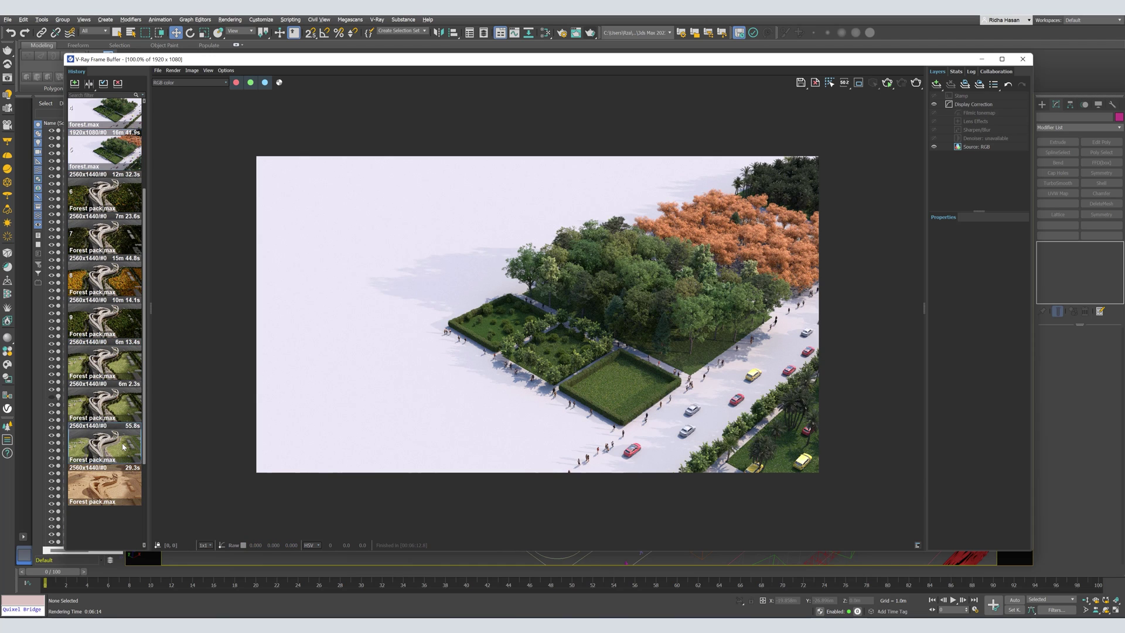
Compare the curving-building render and the trees-along-paths render, zooming and panning across the building.
{"action": "double_click", "coordinate": [123, 445]}
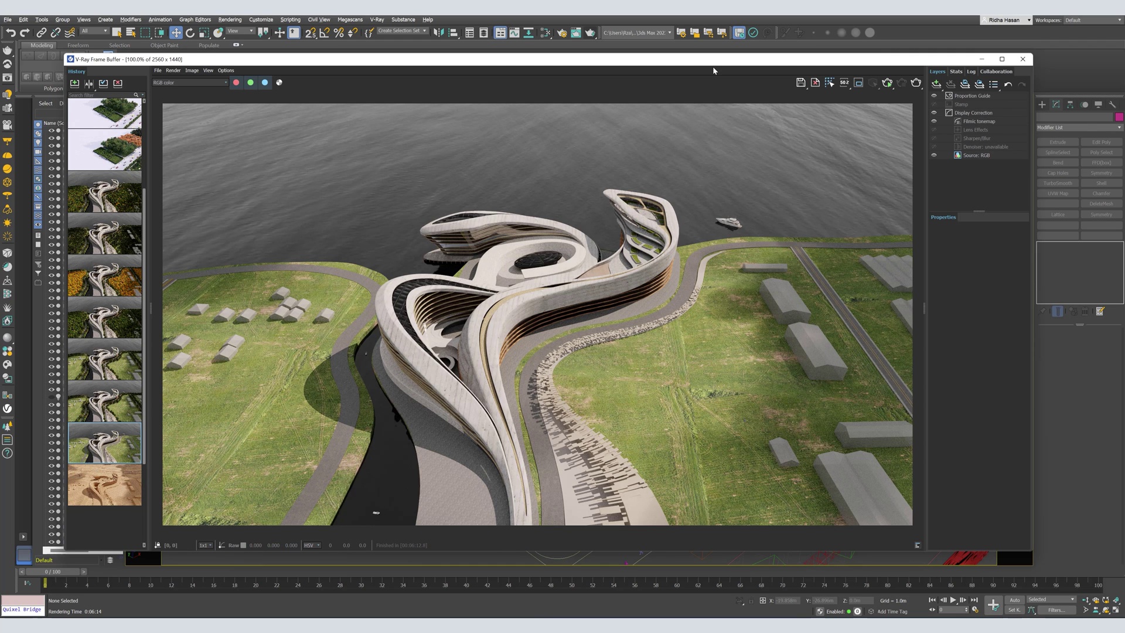
{"action": "left_click_drag", "start_coordinate": [711, 63], "coordinate": [762, 56]}
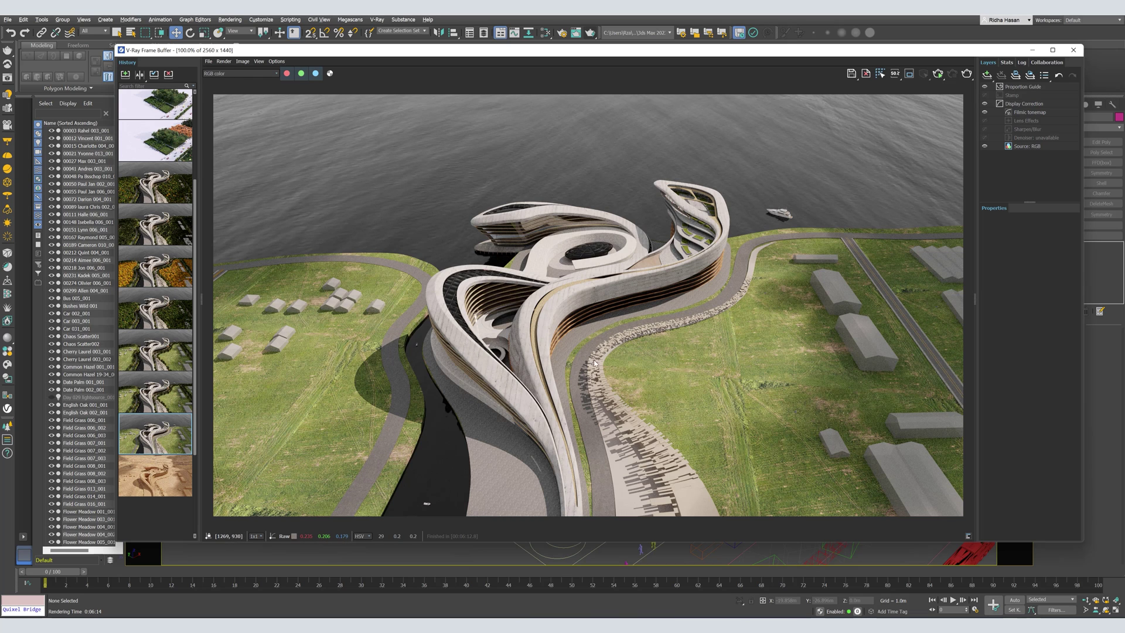
{"action": "left_click", "coordinate": [155, 391]}
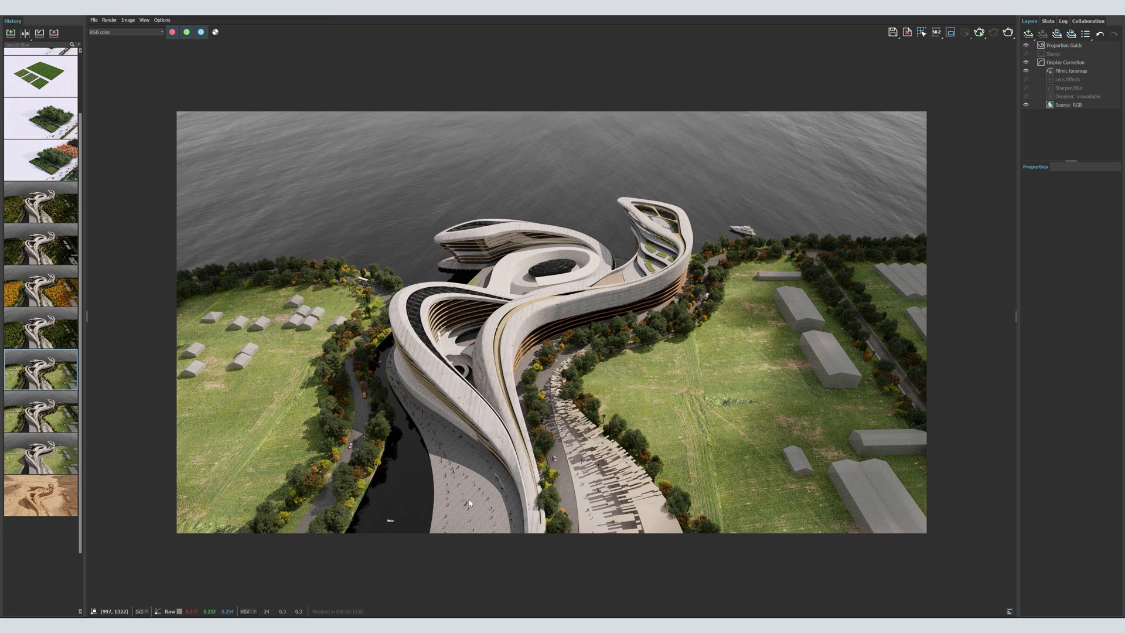
{"action": "scroll", "coordinate": [469, 499], "scroll_direction": "up", "scroll_amount": 2}
{"action": "middle_click_drag", "start_coordinate": [694, 370], "coordinate": [652, 369]}
{"action": "left_click_drag", "start_coordinate": [651, 369], "coordinate": [646, 369]}
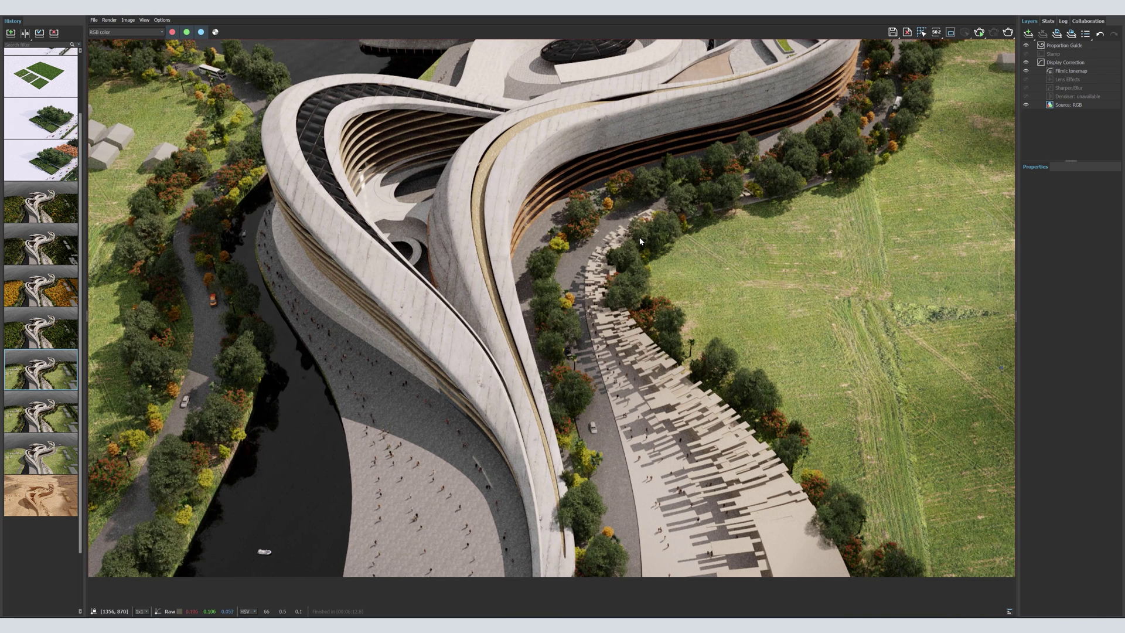
{"action": "scroll", "coordinate": [601, 483], "scroll_direction": "down", "scroll_amount": 1}
Review the dense green and autumn forest renders, ending on the mixed-forest version.
{"action": "double_click", "coordinate": [42, 327]}
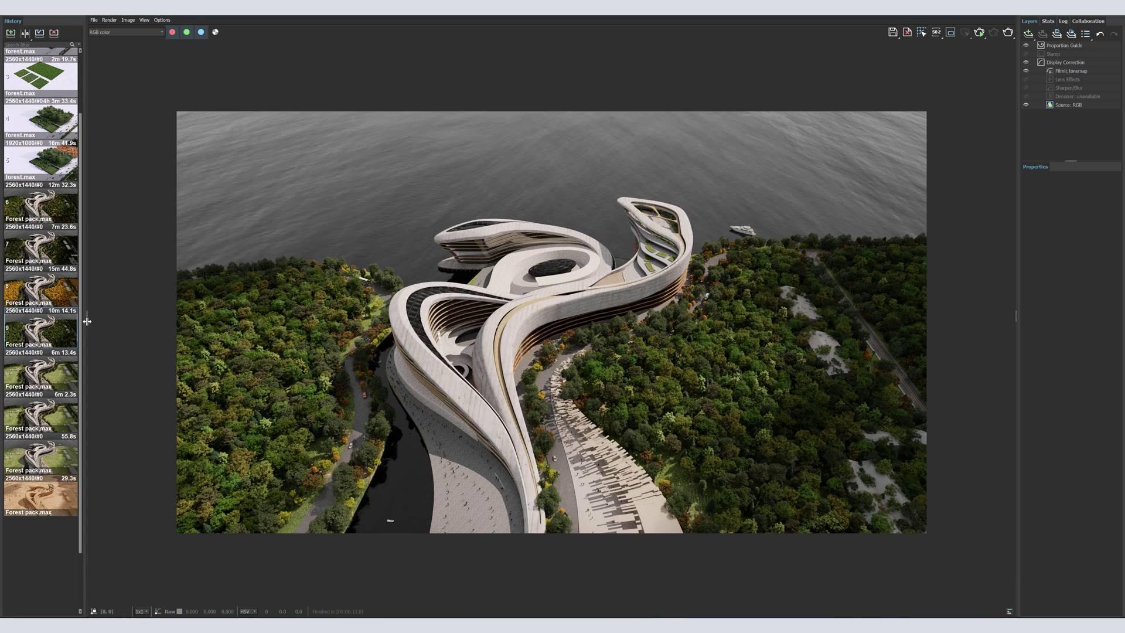
{"action": "double_click", "coordinate": [44, 292]}
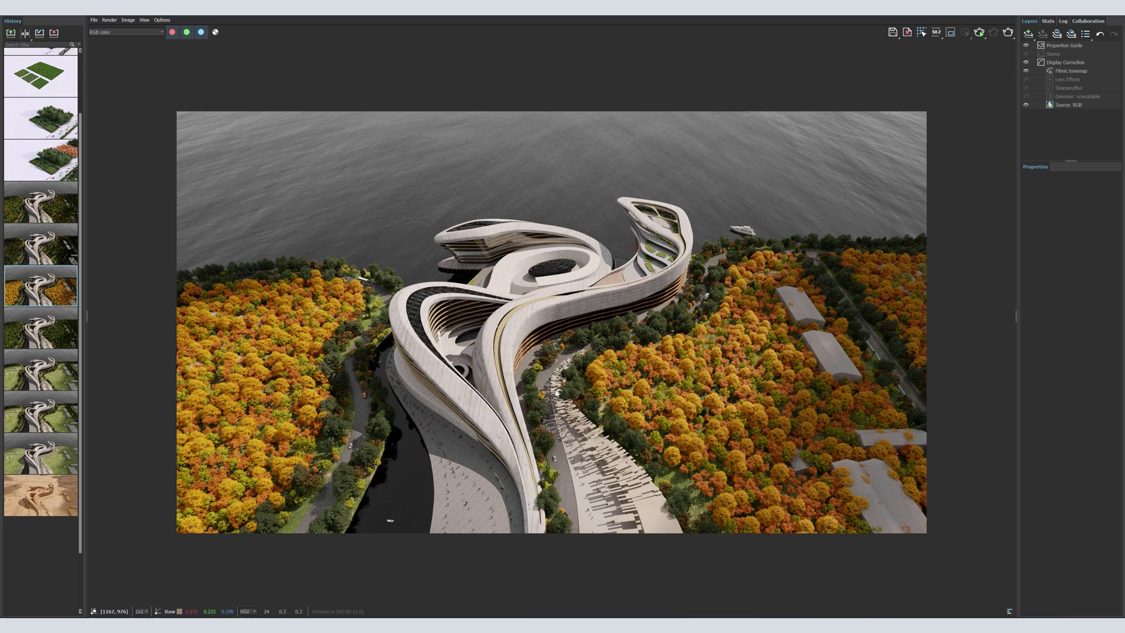
{"action": "scroll", "coordinate": [695, 375], "scroll_direction": "up", "scroll_amount": 2}
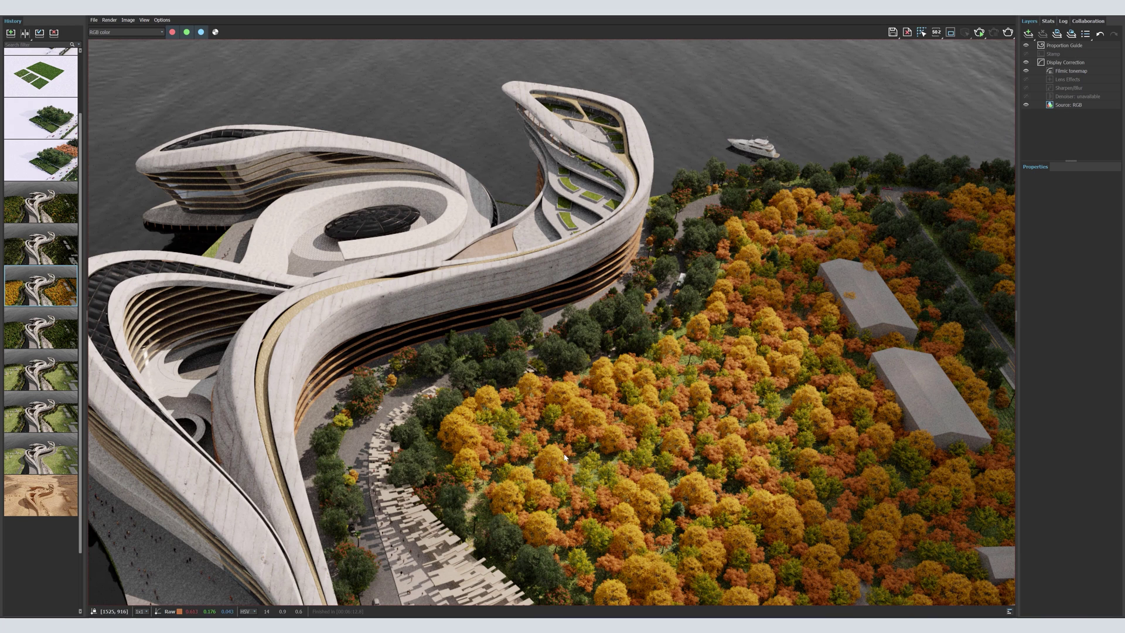
{"action": "middle_click_drag", "start_coordinate": [512, 422], "coordinate": [548, 303]}
{"action": "middle_click_drag", "start_coordinate": [508, 392], "coordinate": [581, 359]}
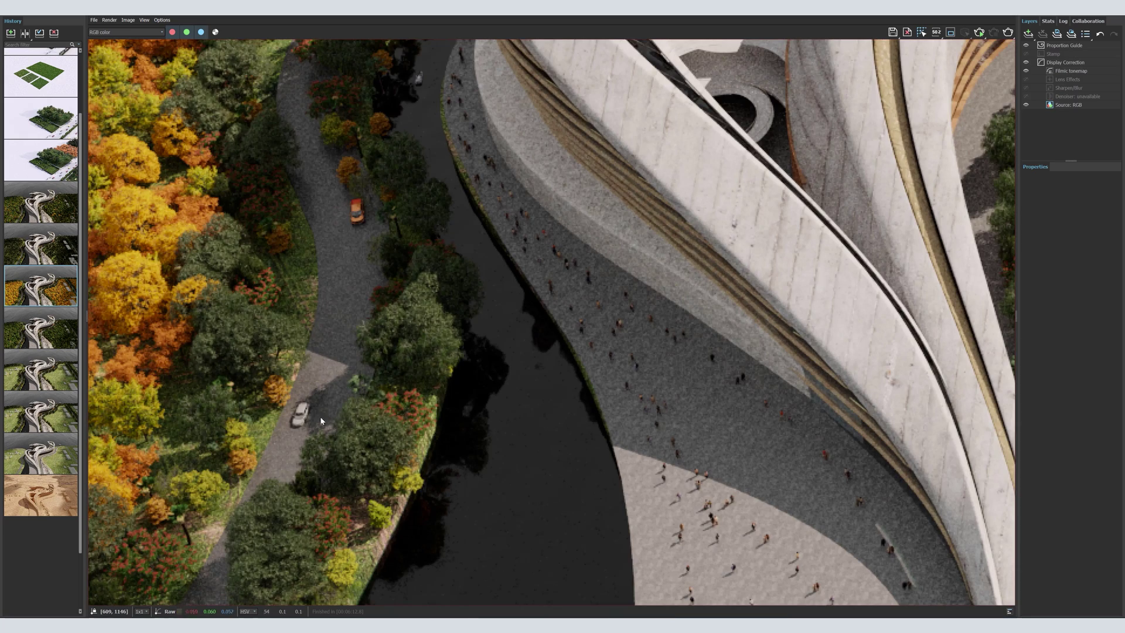
{"action": "scroll", "coordinate": [321, 421], "scroll_direction": "down", "scroll_amount": 5}
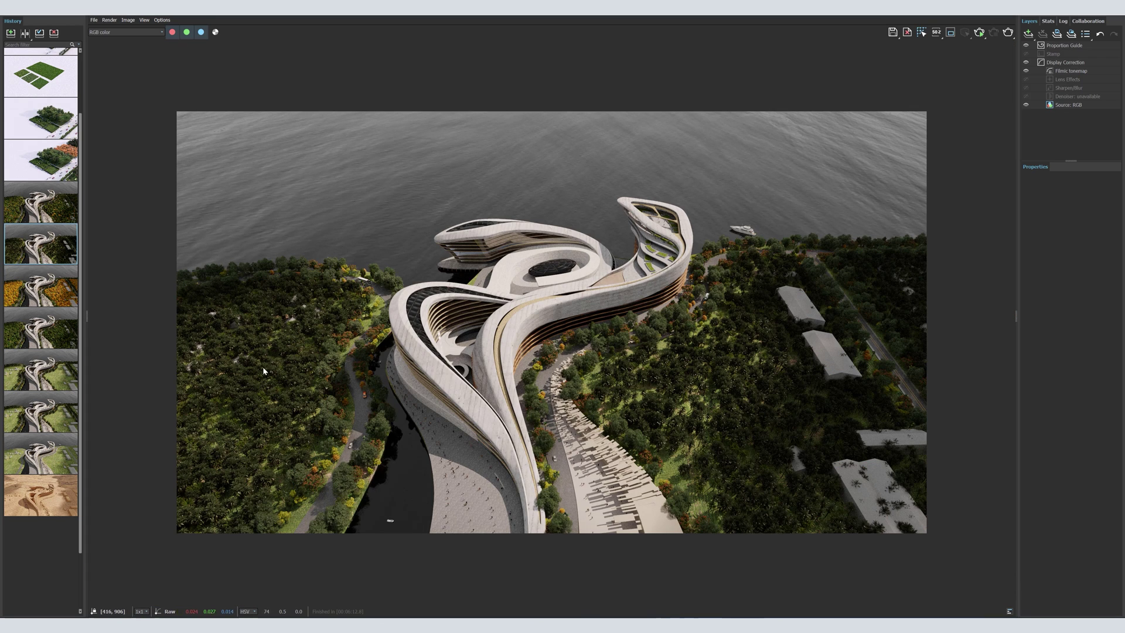
{"action": "left_click", "coordinate": [40, 202]}
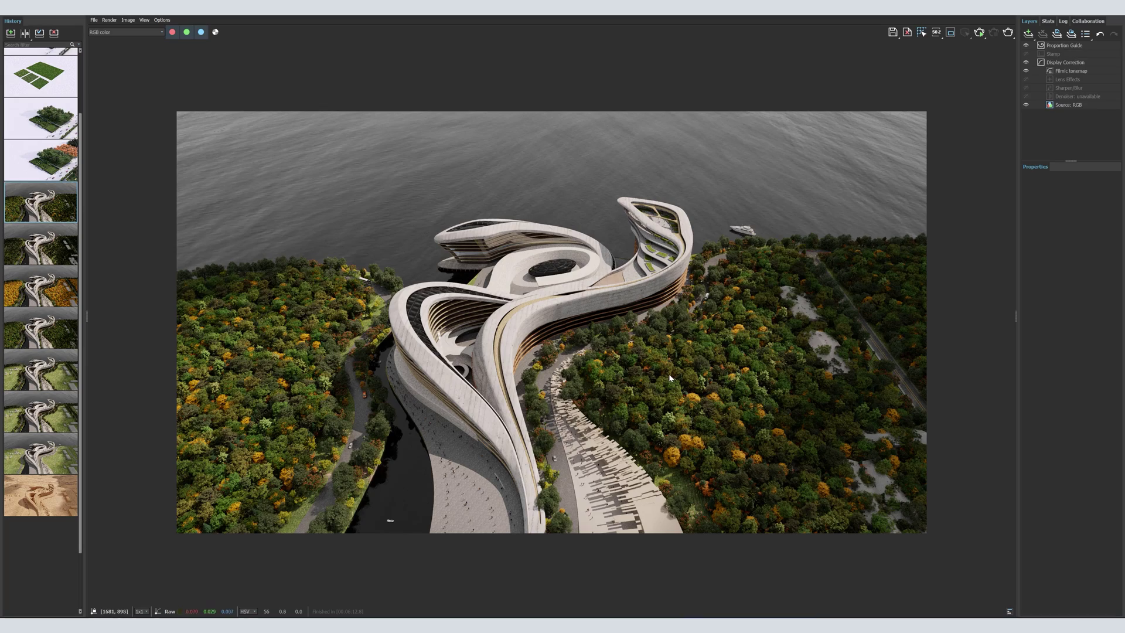
{"action": "scroll", "coordinate": [719, 410], "scroll_direction": "up", "scroll_amount": 2}
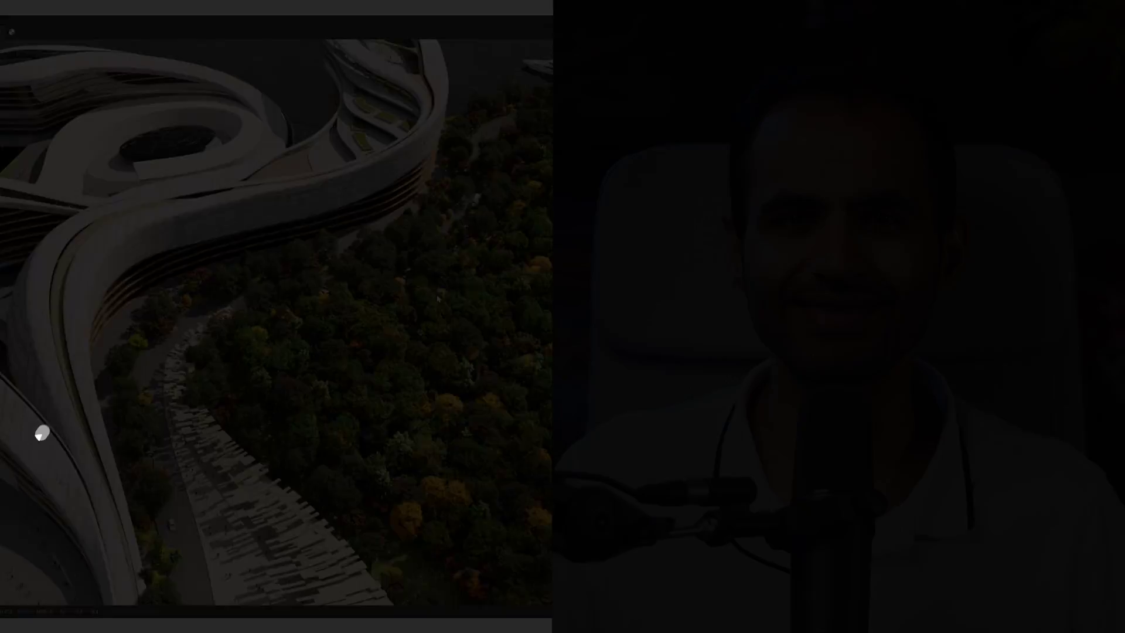